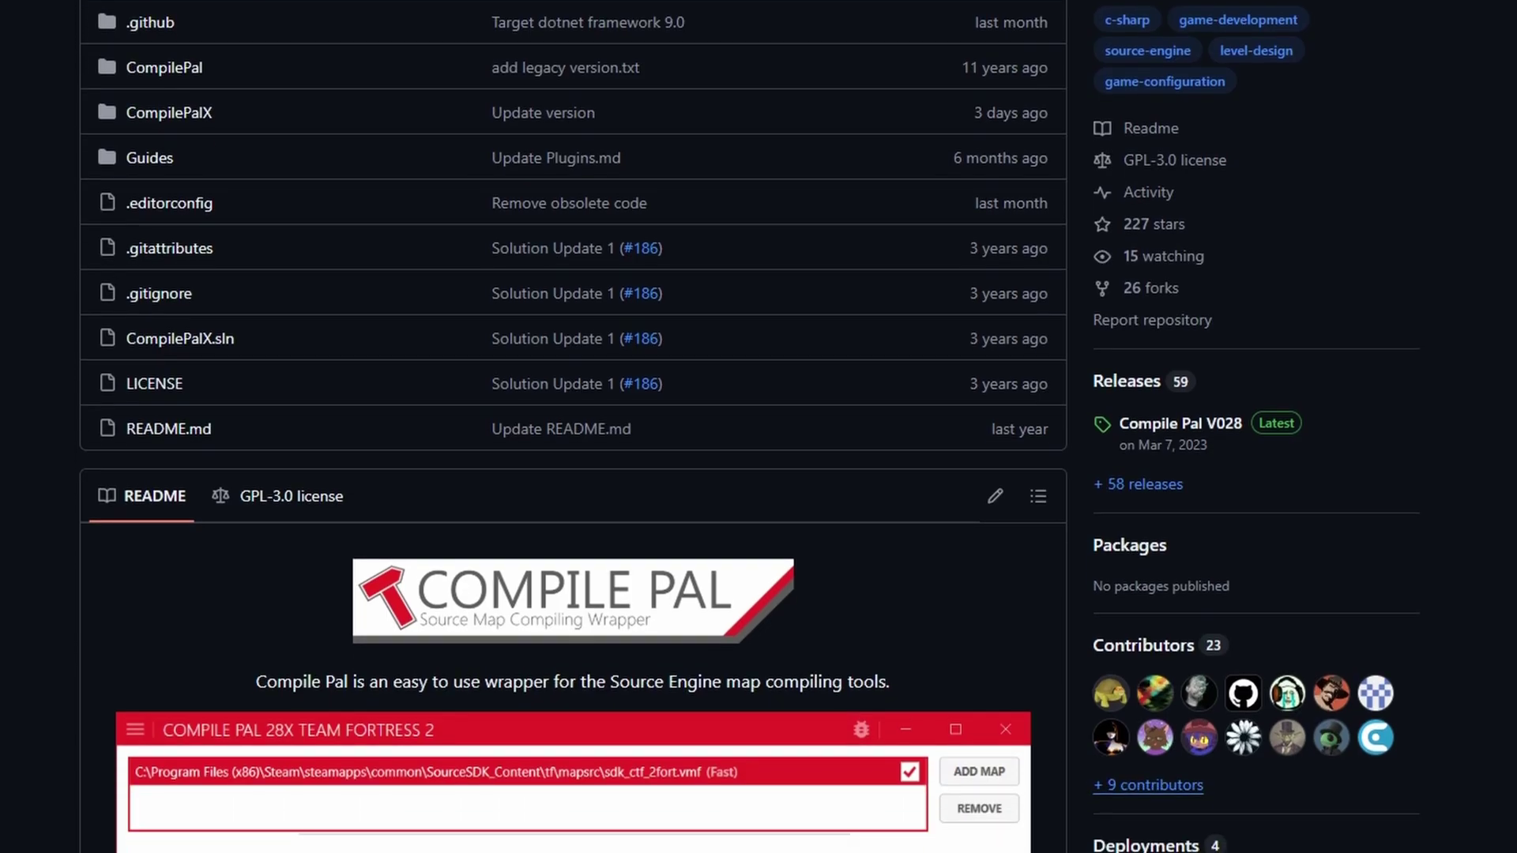
Download Compile.Pal.028.zip from the Compile Pal V28 release page and open the Tools folder inside Maps
scroll(749, 427, "down", 10)
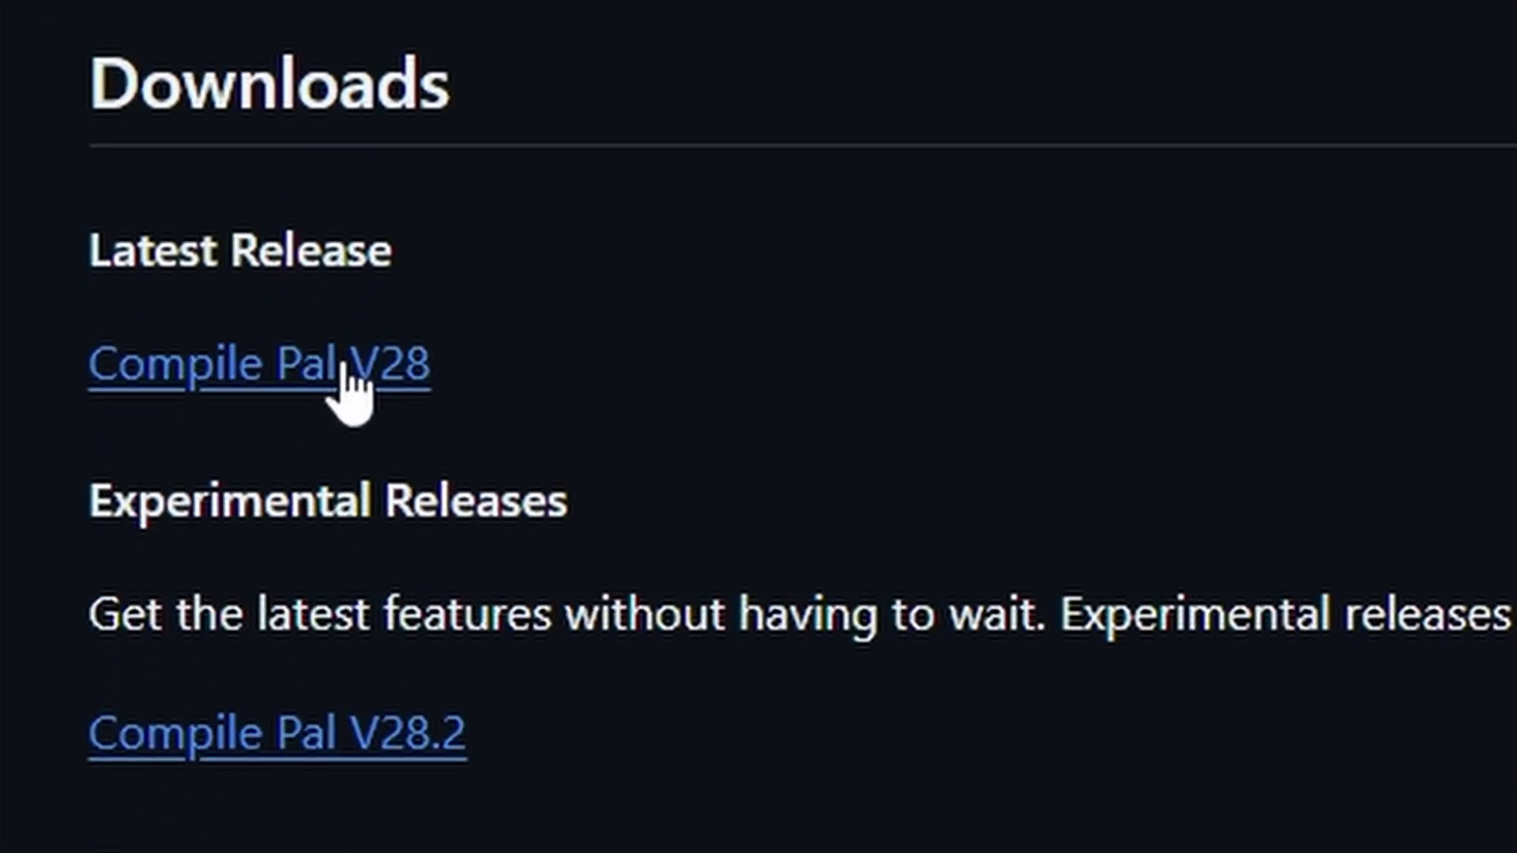
left_click(347, 387)
scroll(758, 427, "down", 10)
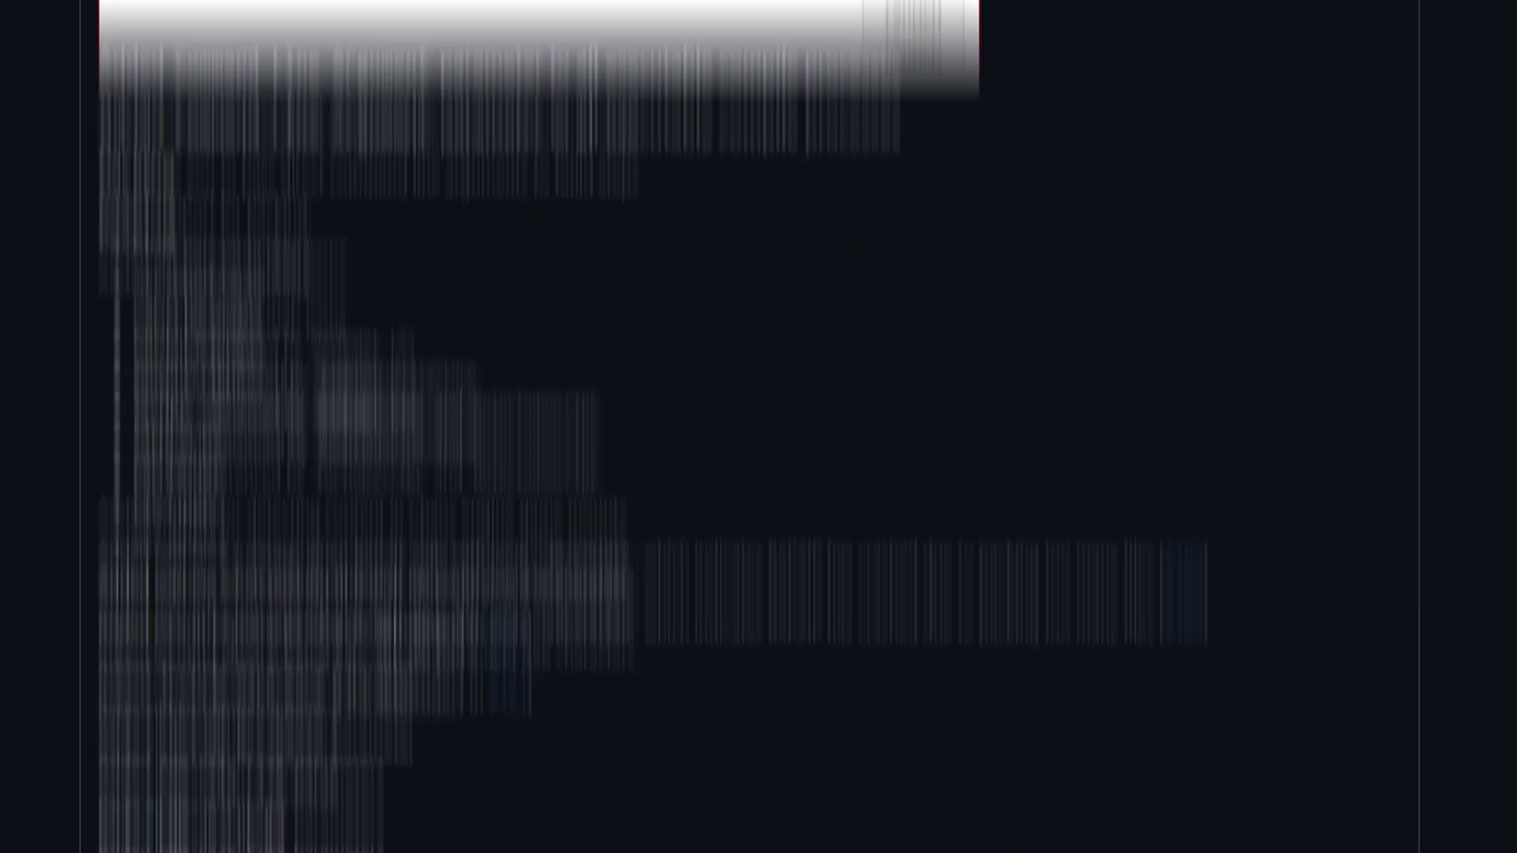
scroll(758, 427, "down", 5)
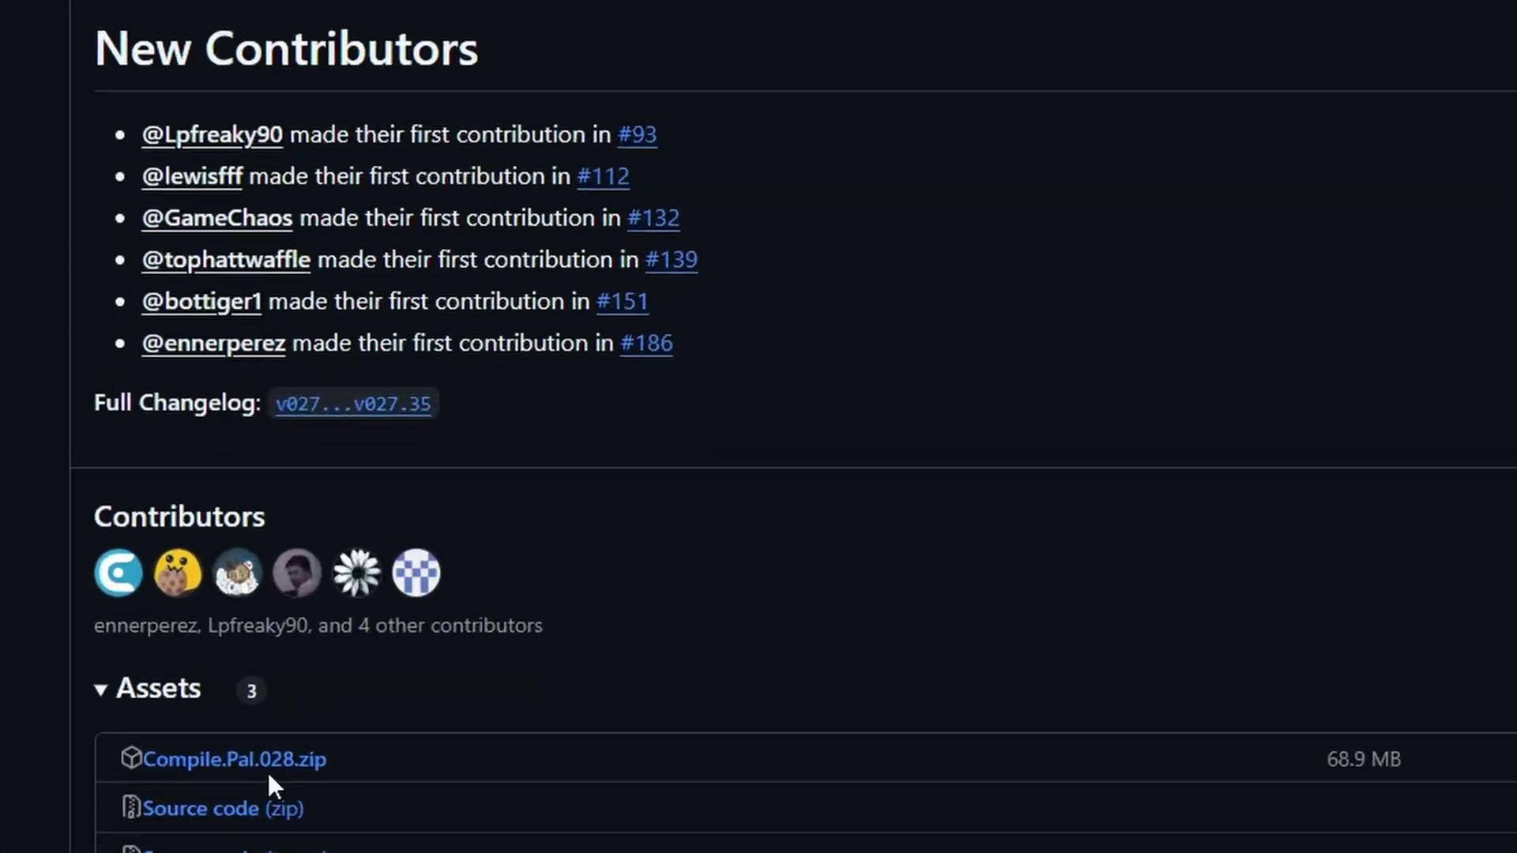
left_click(373, 474)
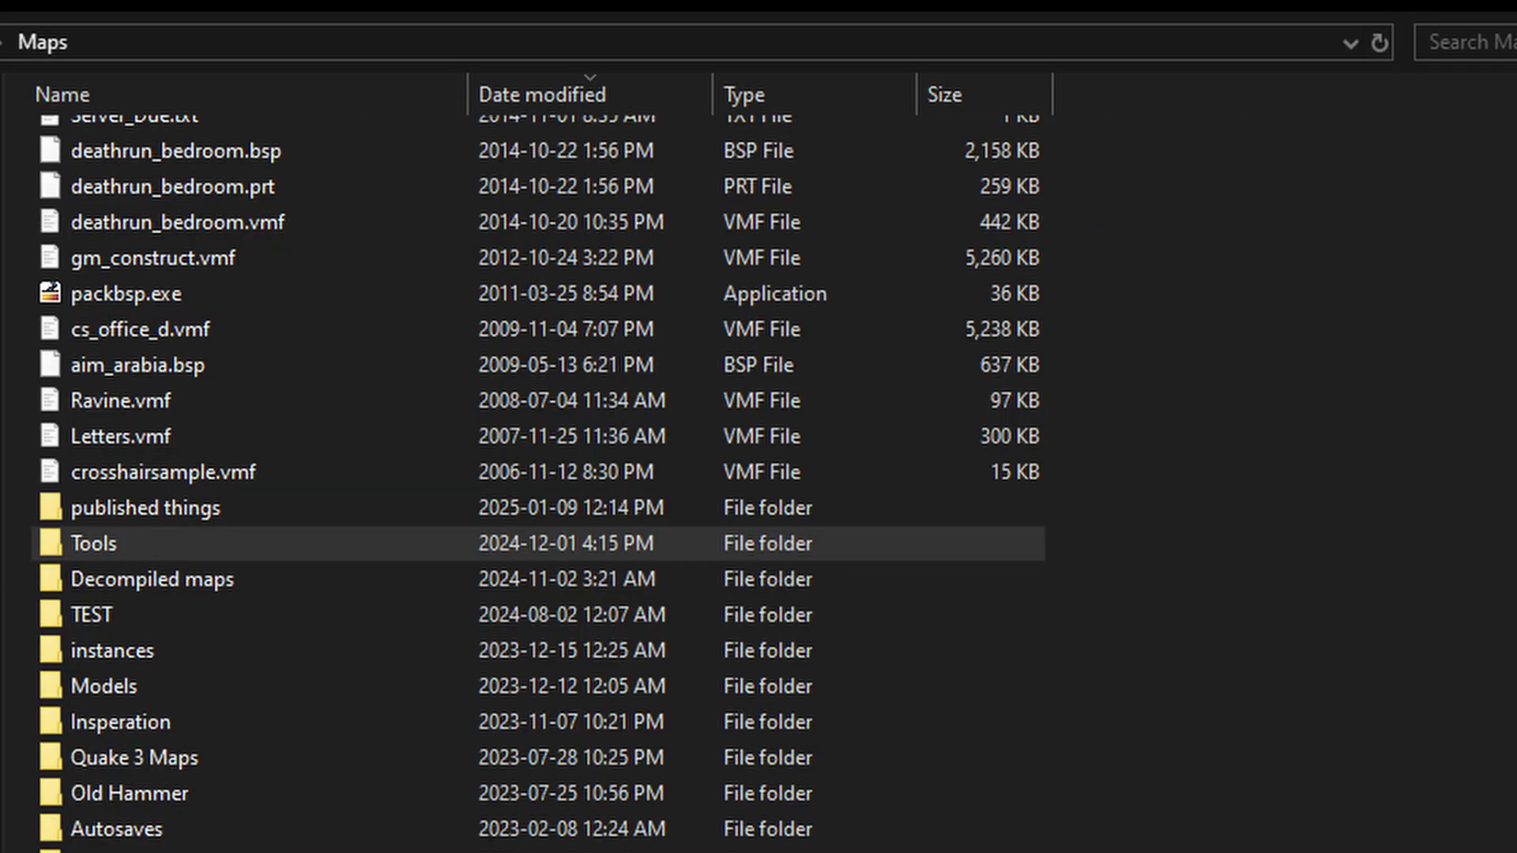
double_click(93, 542)
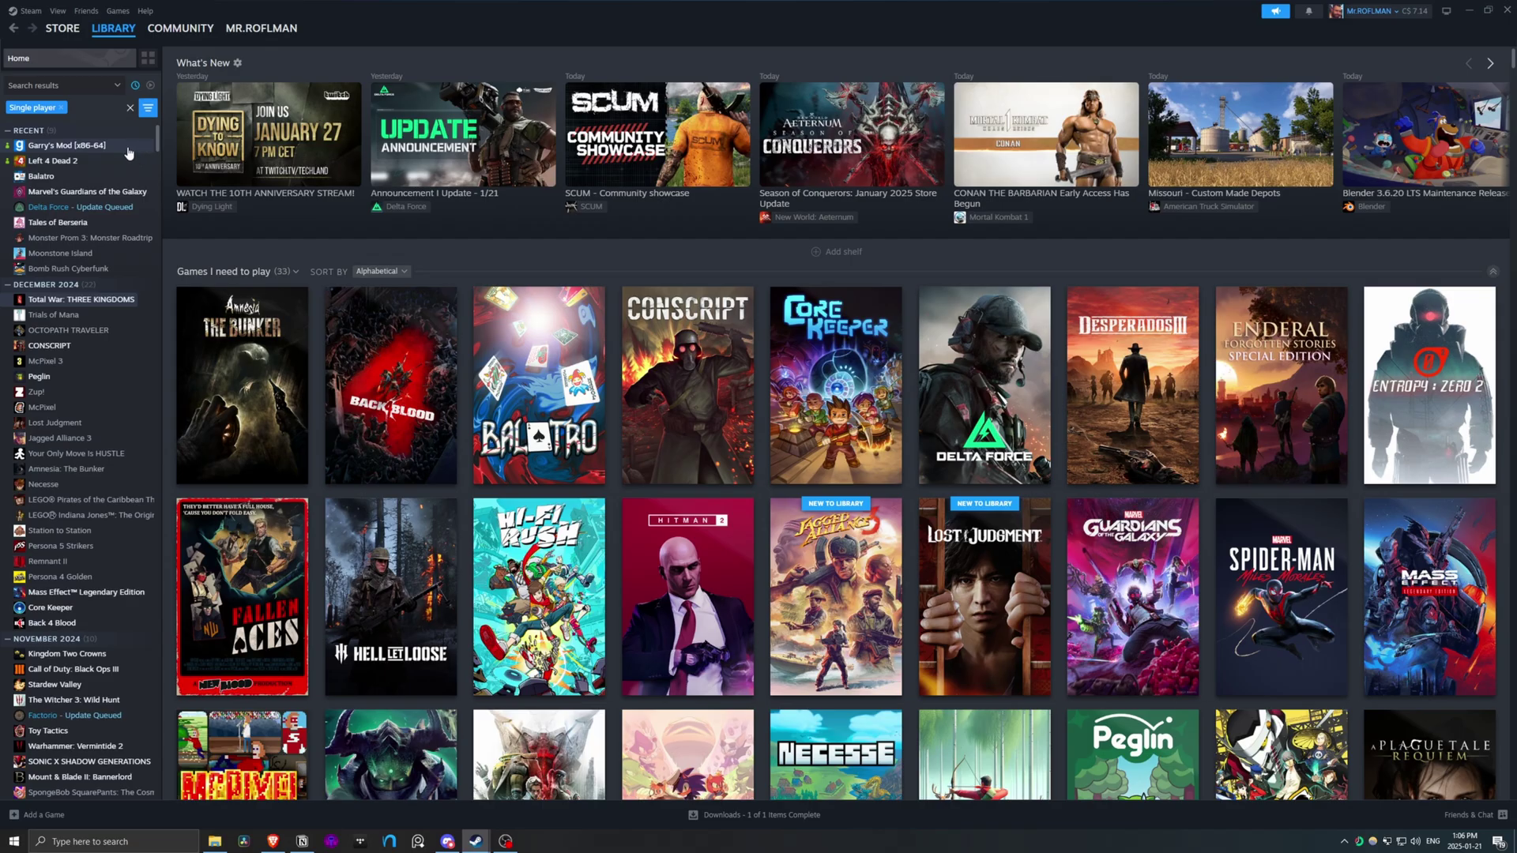
Switch to Steam and browse the local files of Garry's Mod from the library
right_click(231, 273)
mouse_move(406, 544)
mouse_move(410, 570)
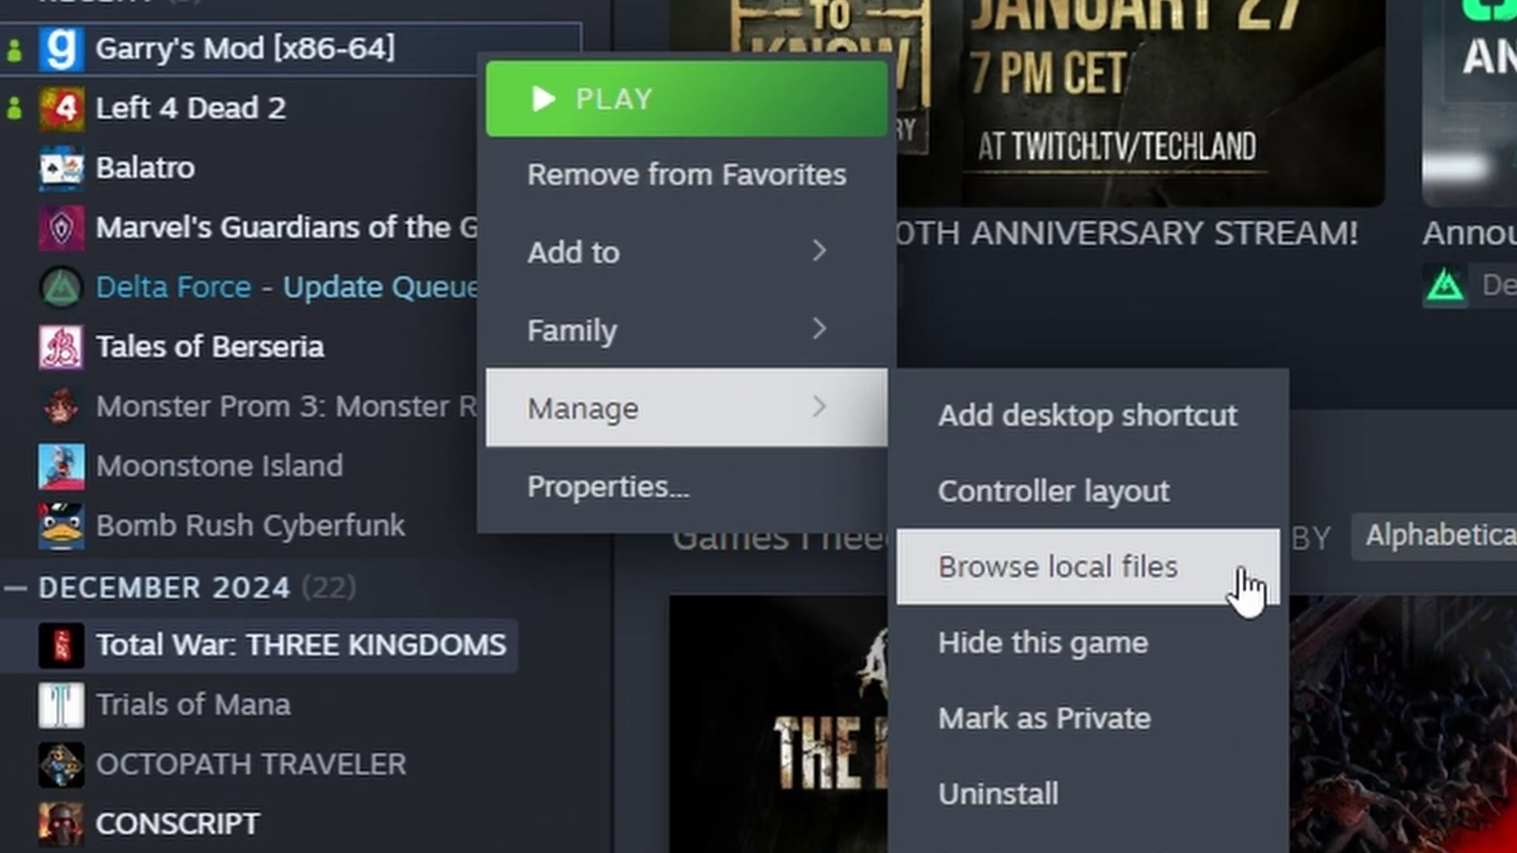
left_click(1242, 581)
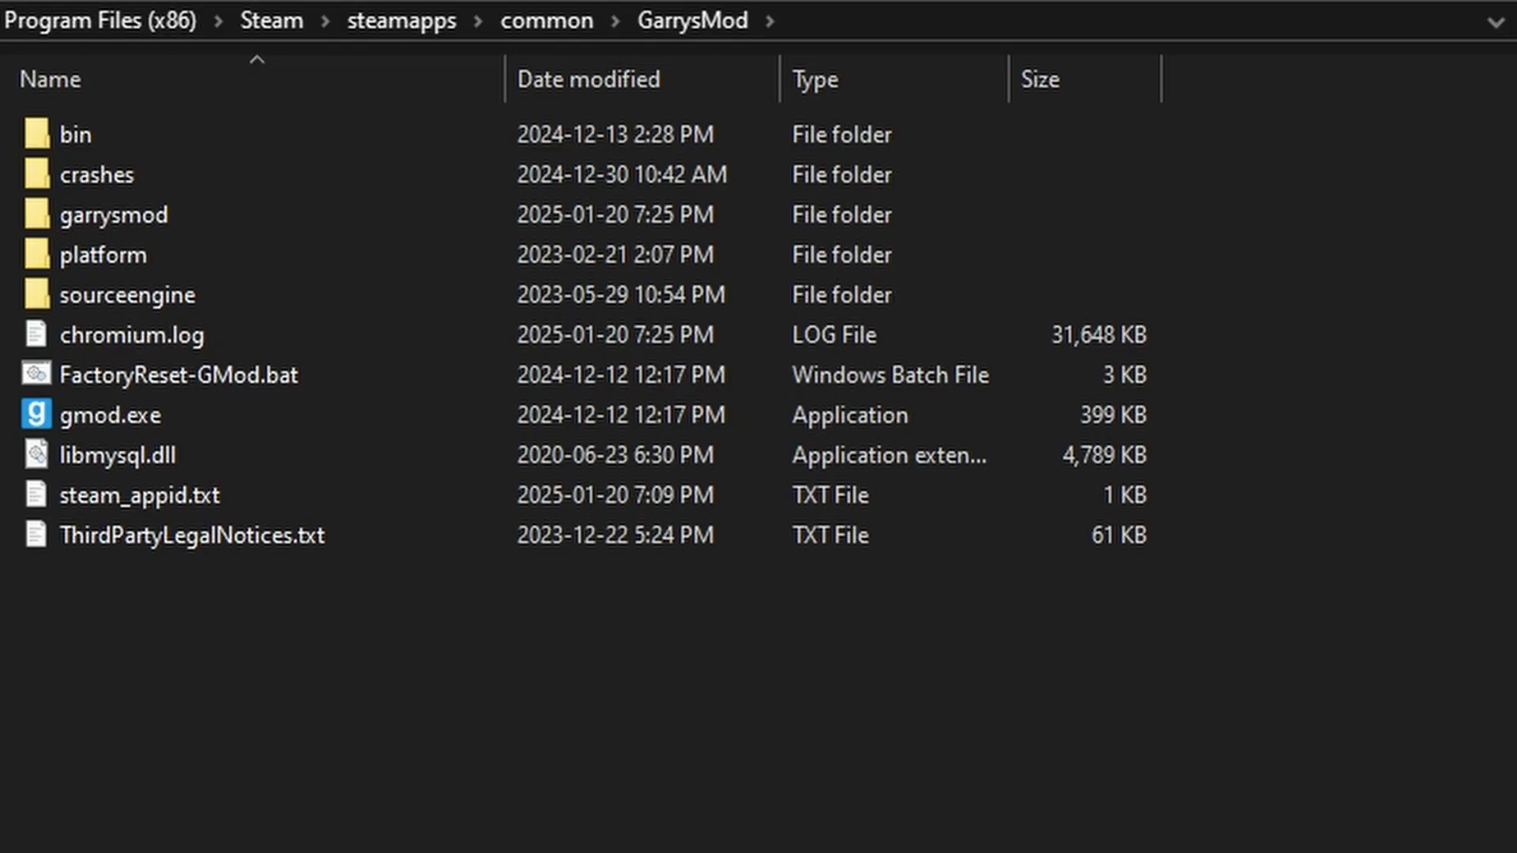
Open the GarrysMod bin folder and launch hammer.exe from it
left_click(156, 150)
double_click(156, 149)
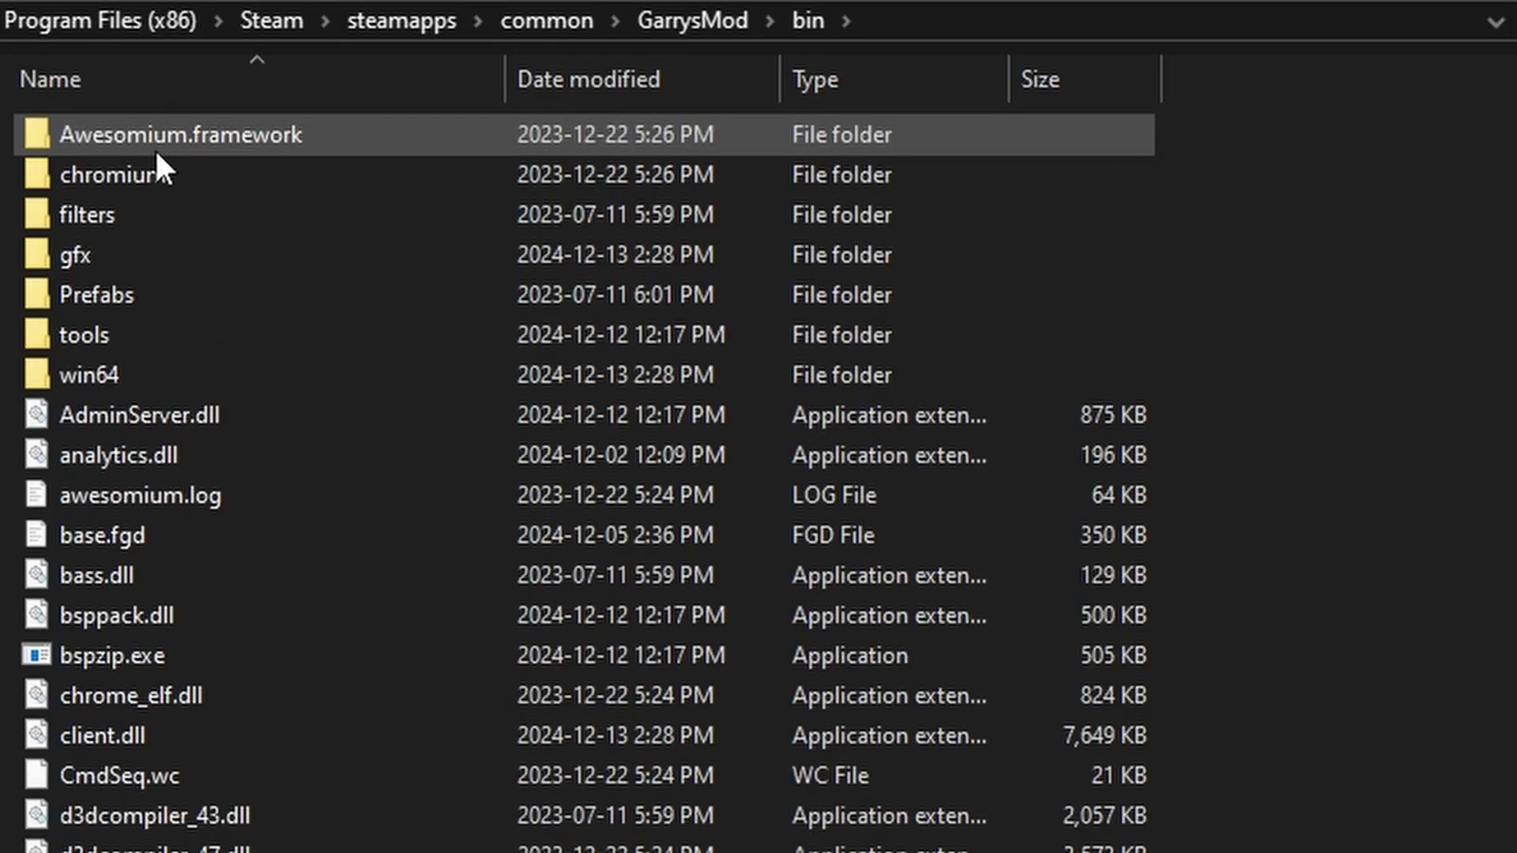
scroll(278, 784, "down", 8)
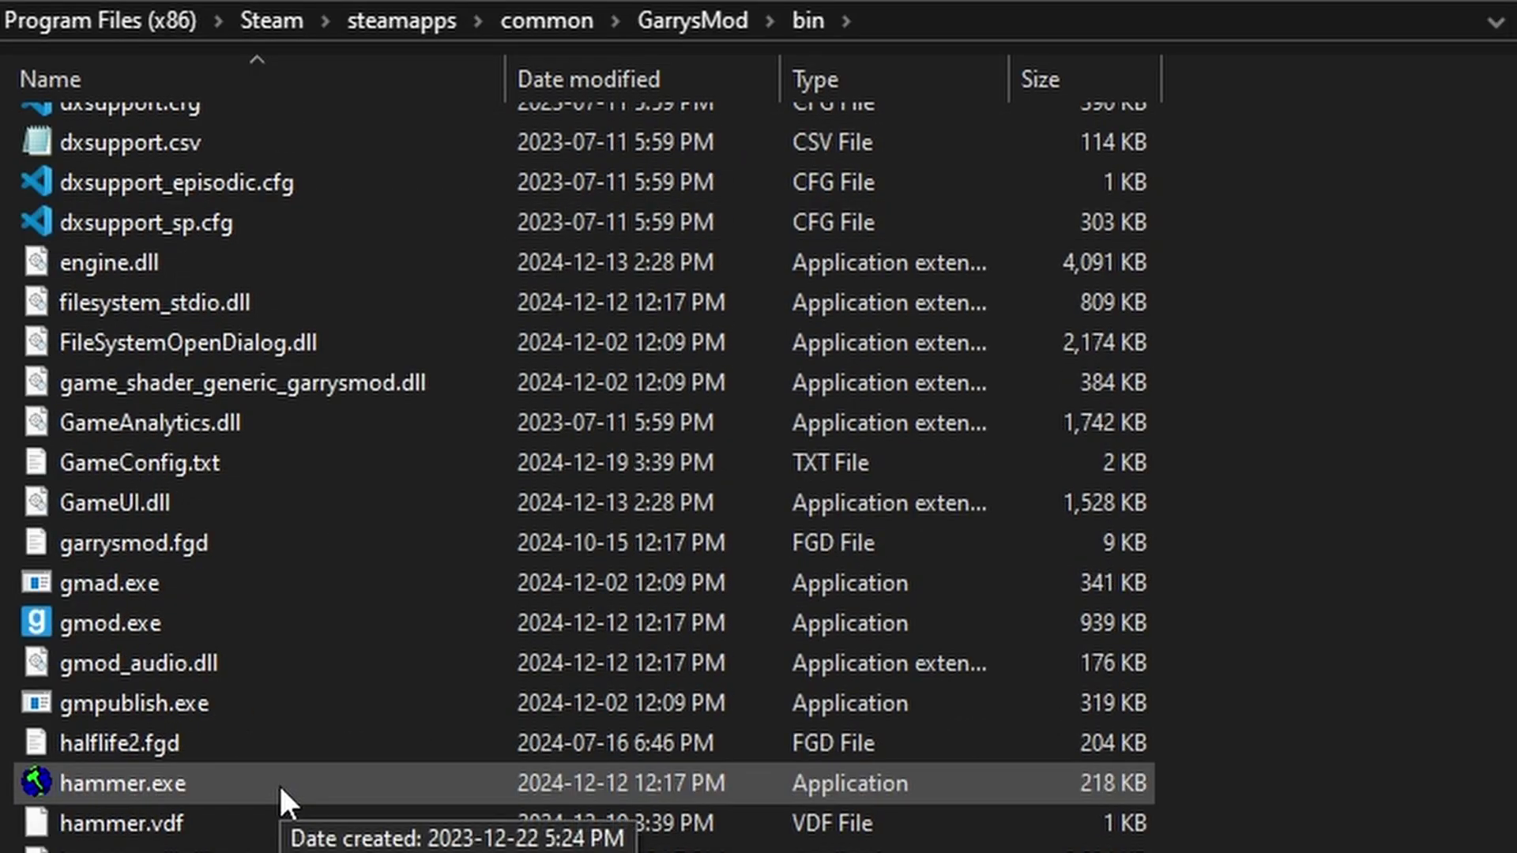
double_click(278, 783)
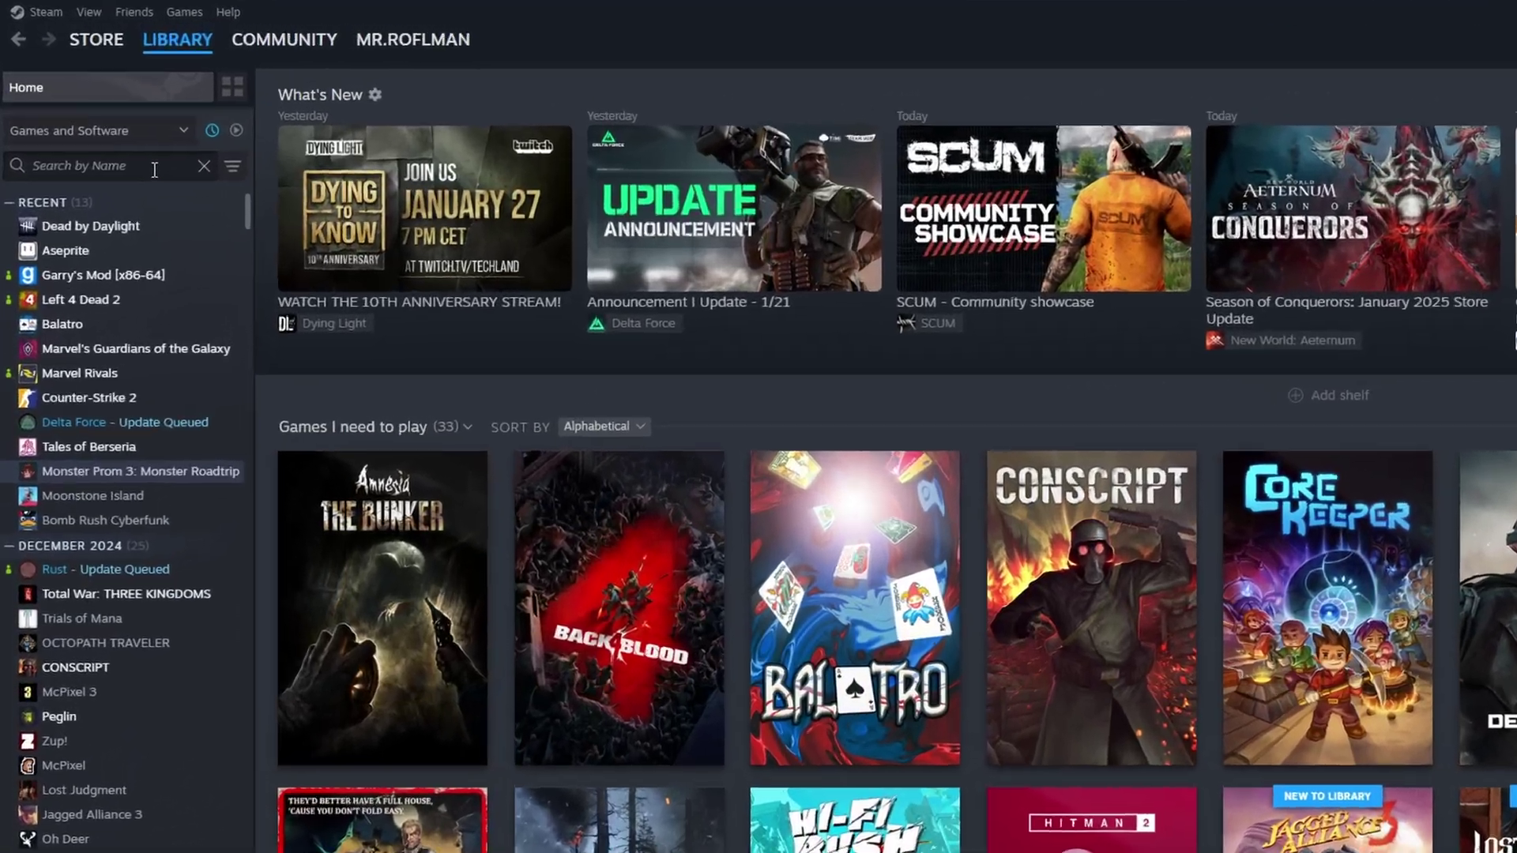
Search the Steam library for "Source" and select Source SDK Base 2013 Multiplayer
type("Source")
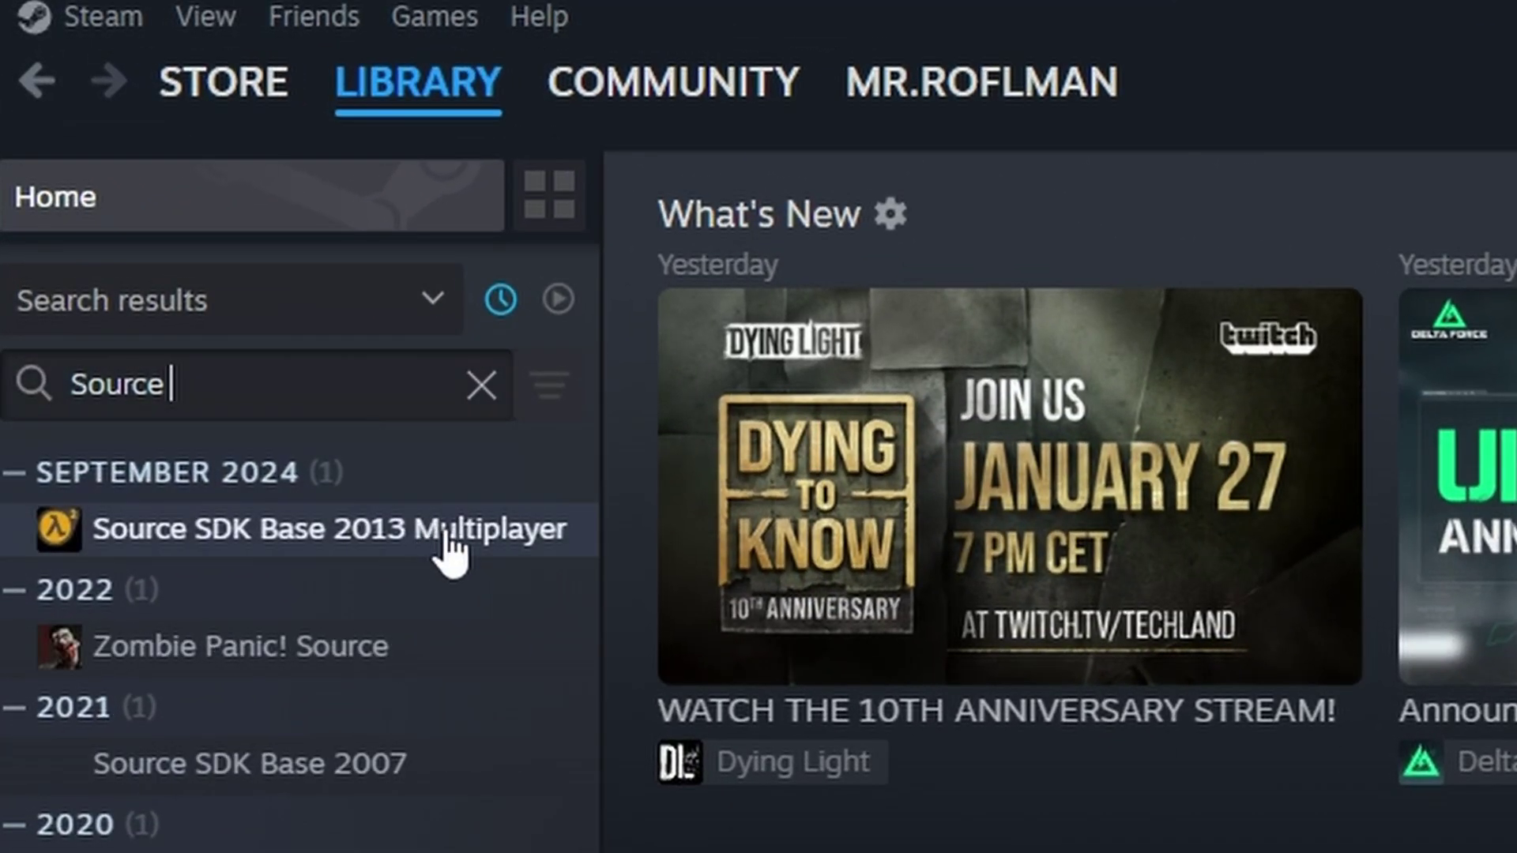
left_click(448, 545)
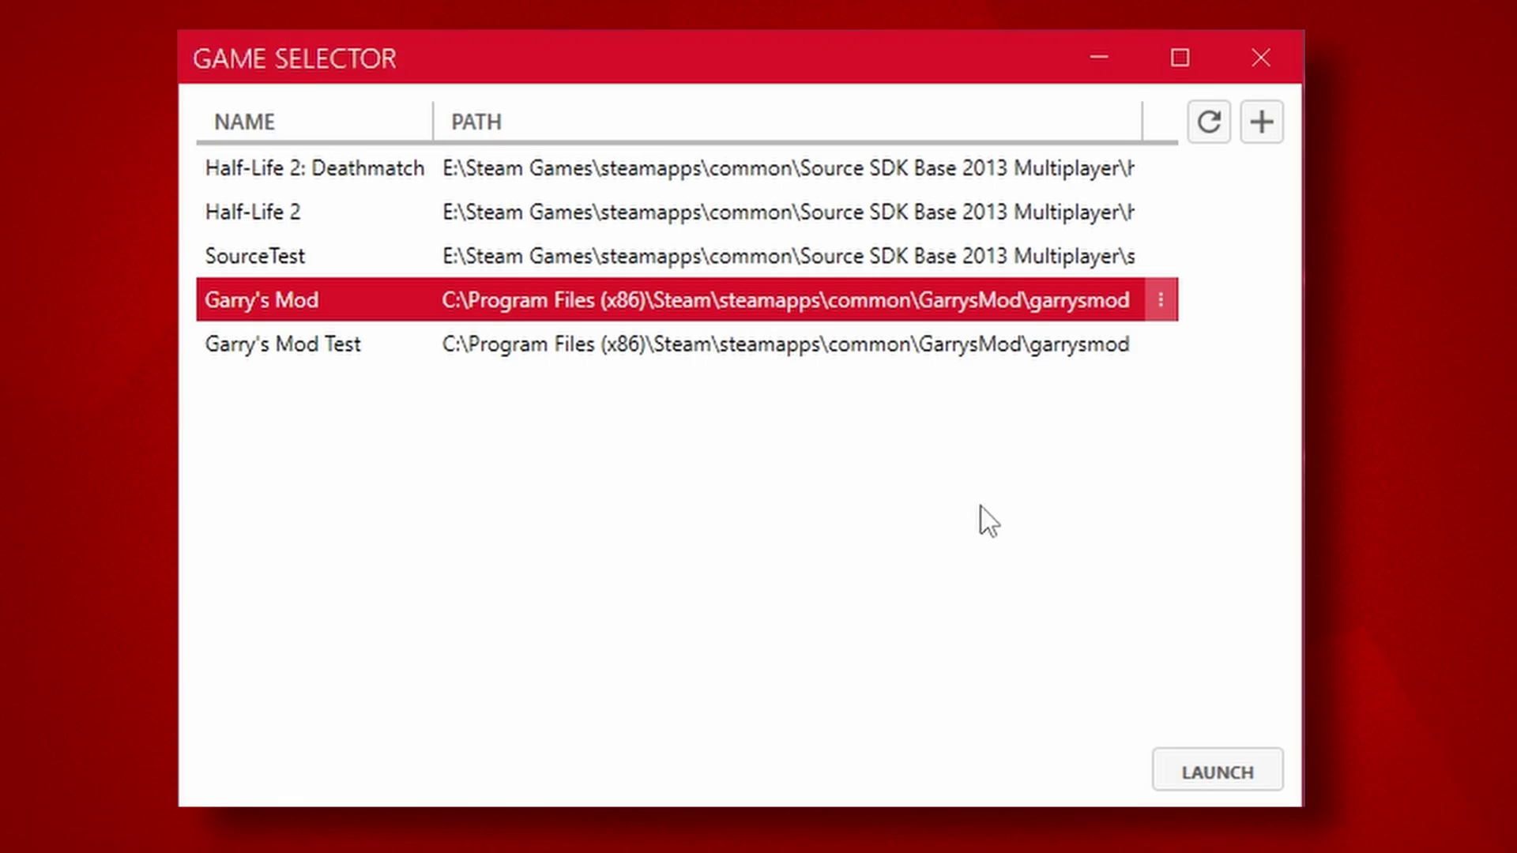
In Compile Pal's game selector, open the existing Garry's Mod configuration for editing and review its paths
left_click(1160, 300)
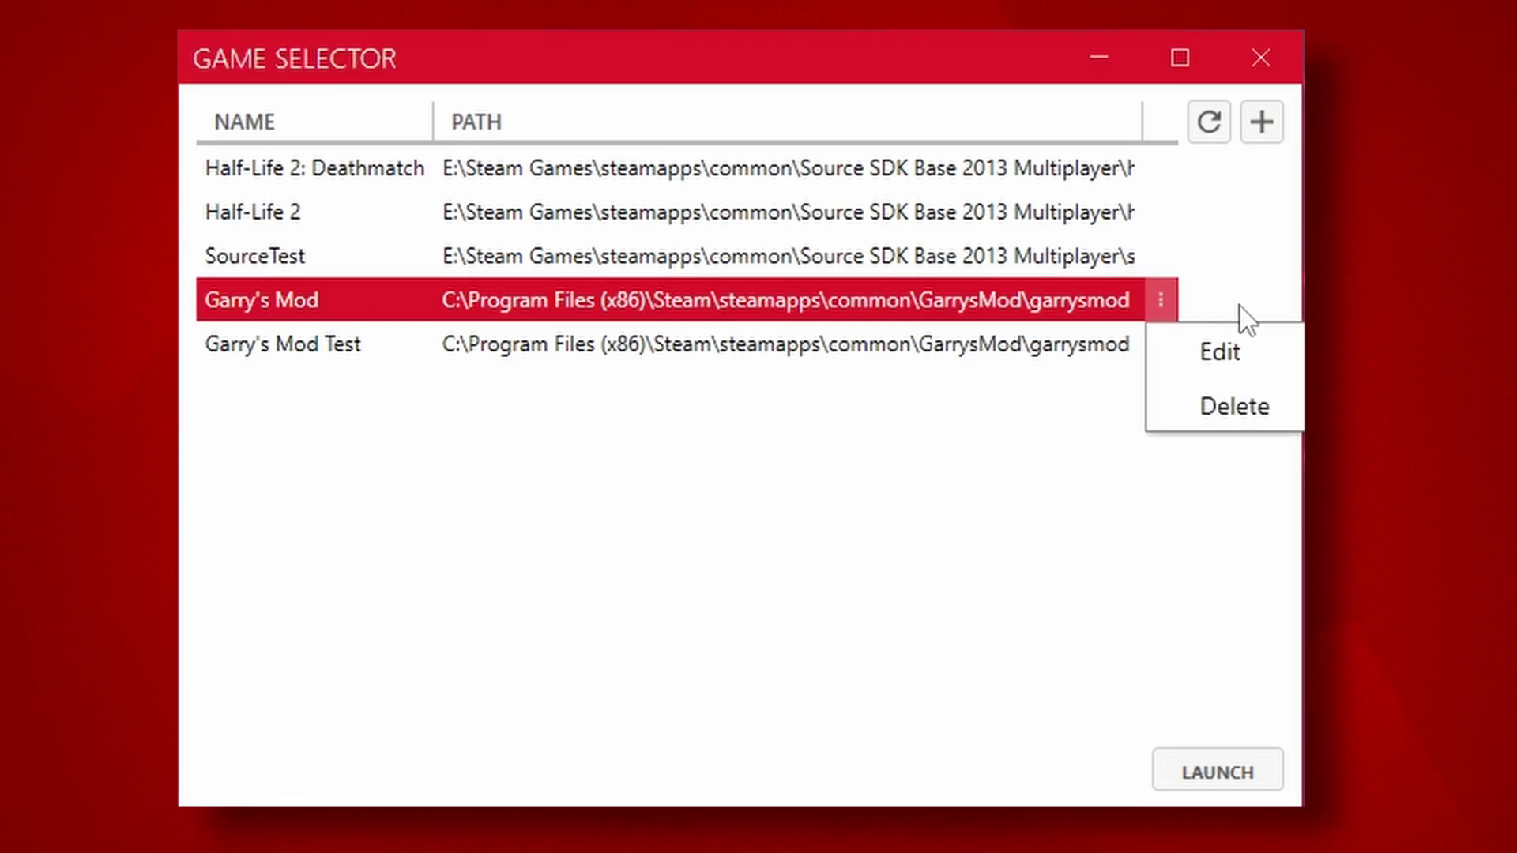
left_click(1220, 351)
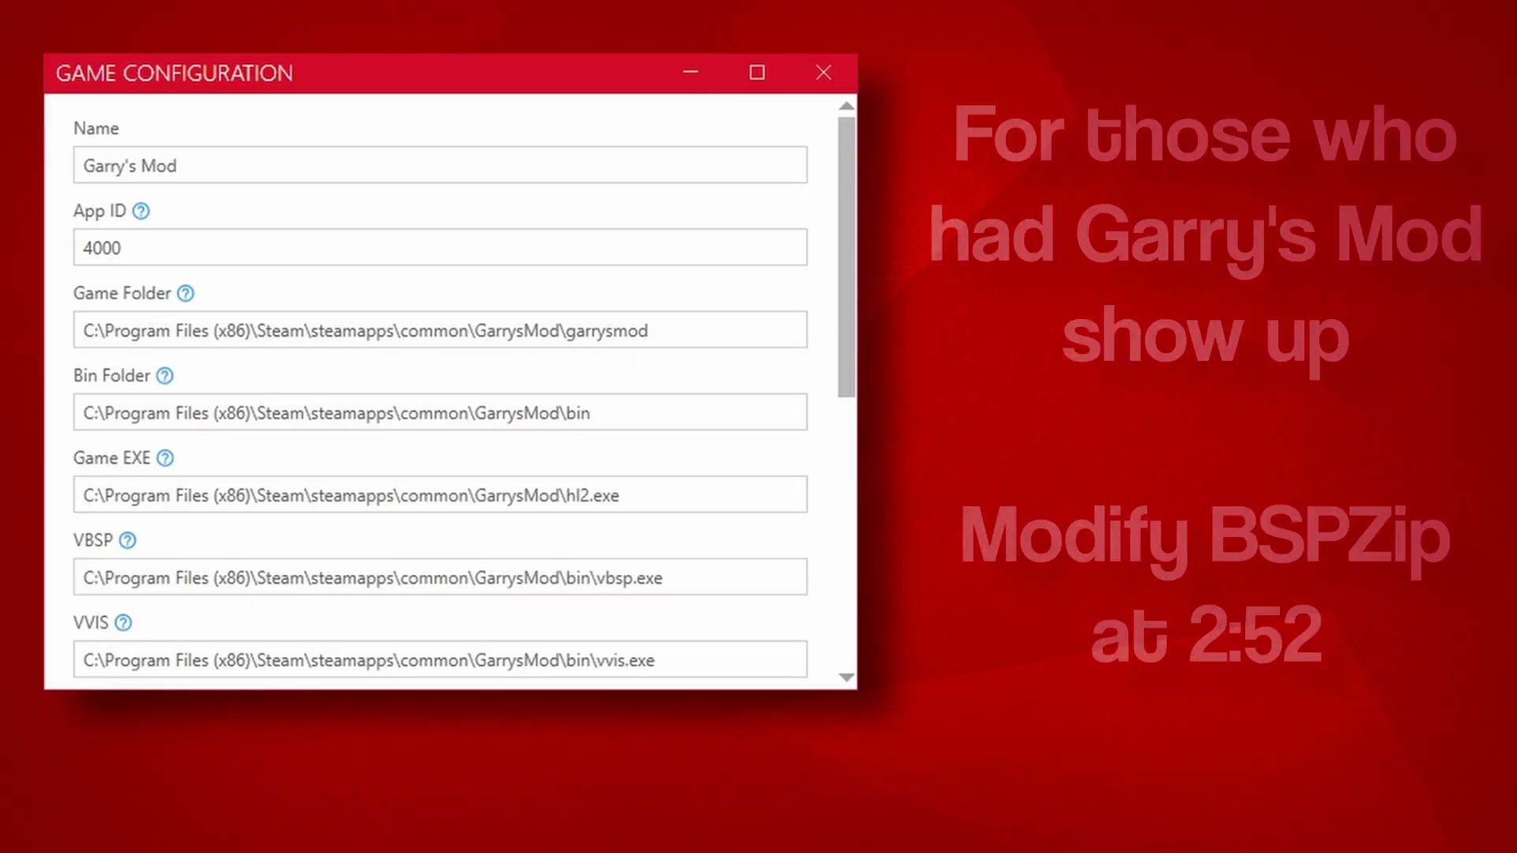
left_click_drag(843, 382, 811, 678)
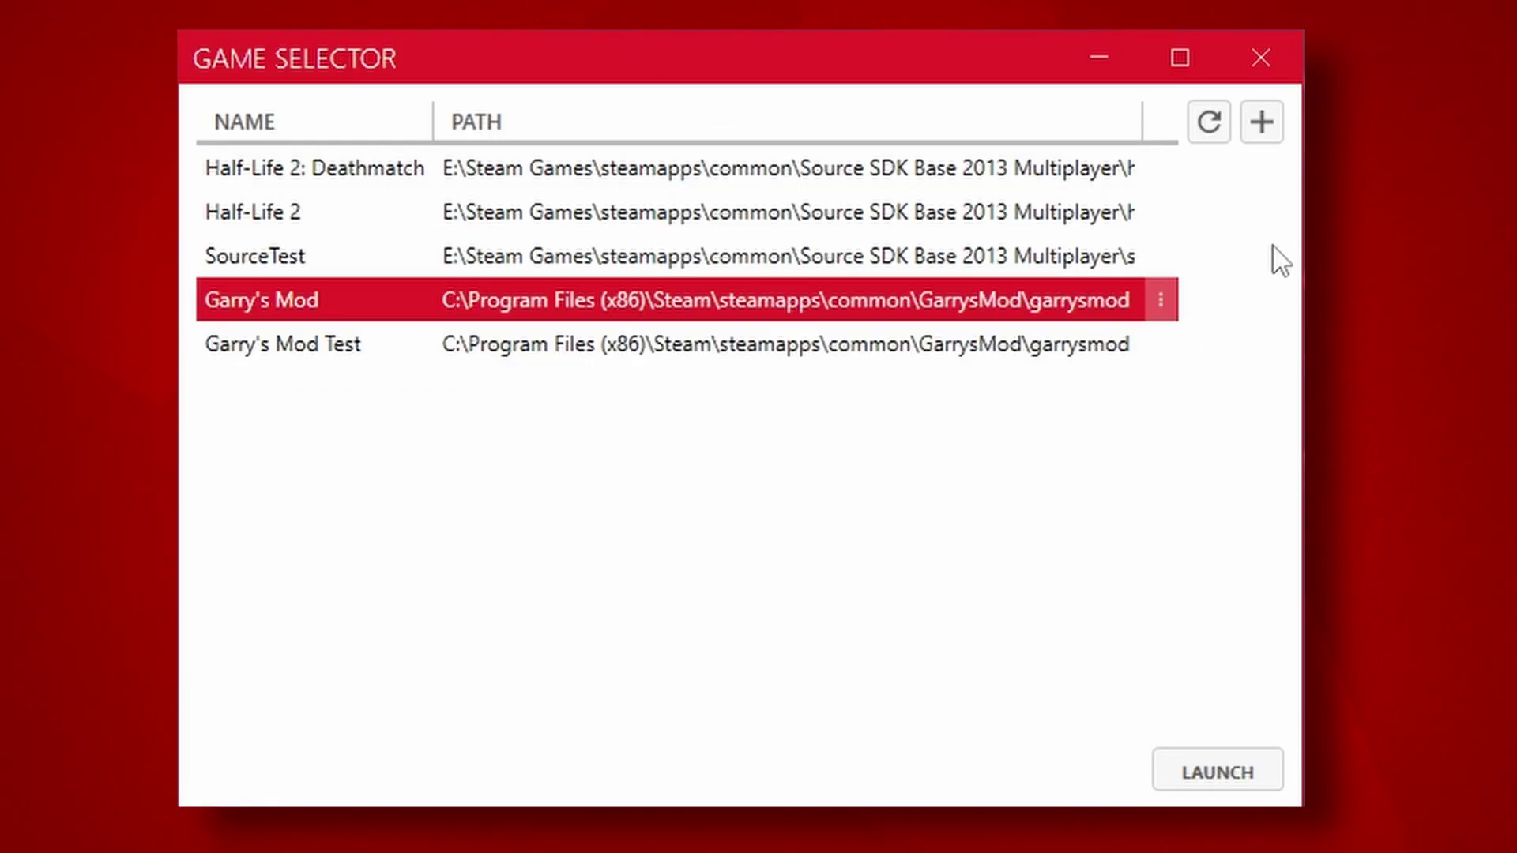
Add a new game configuration named Garry's Mod with App ID 4000
left_click(1268, 129)
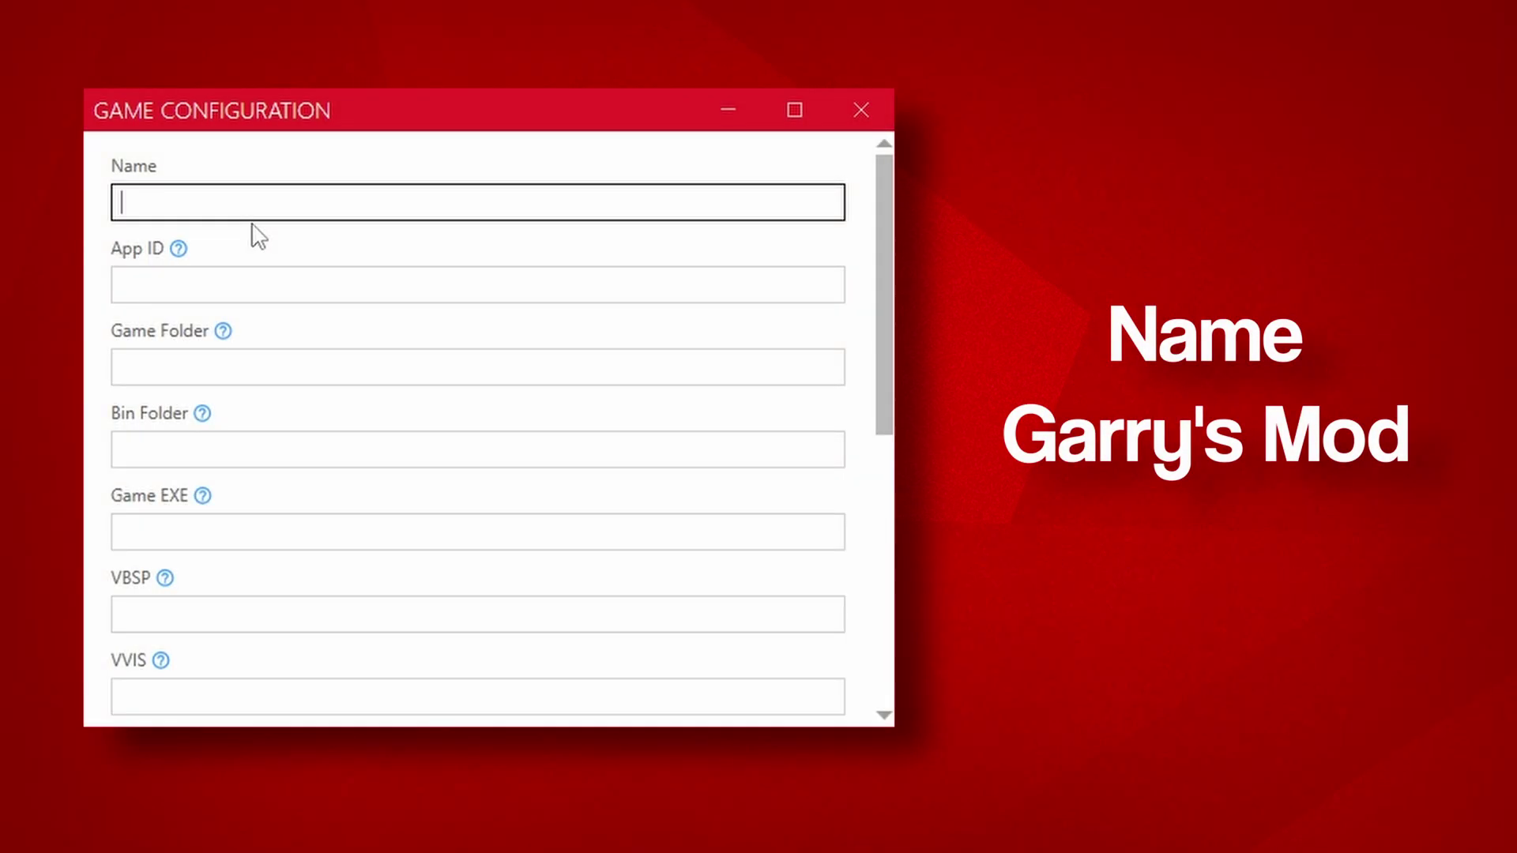
type("Garry's Mod")
left_click(214, 288)
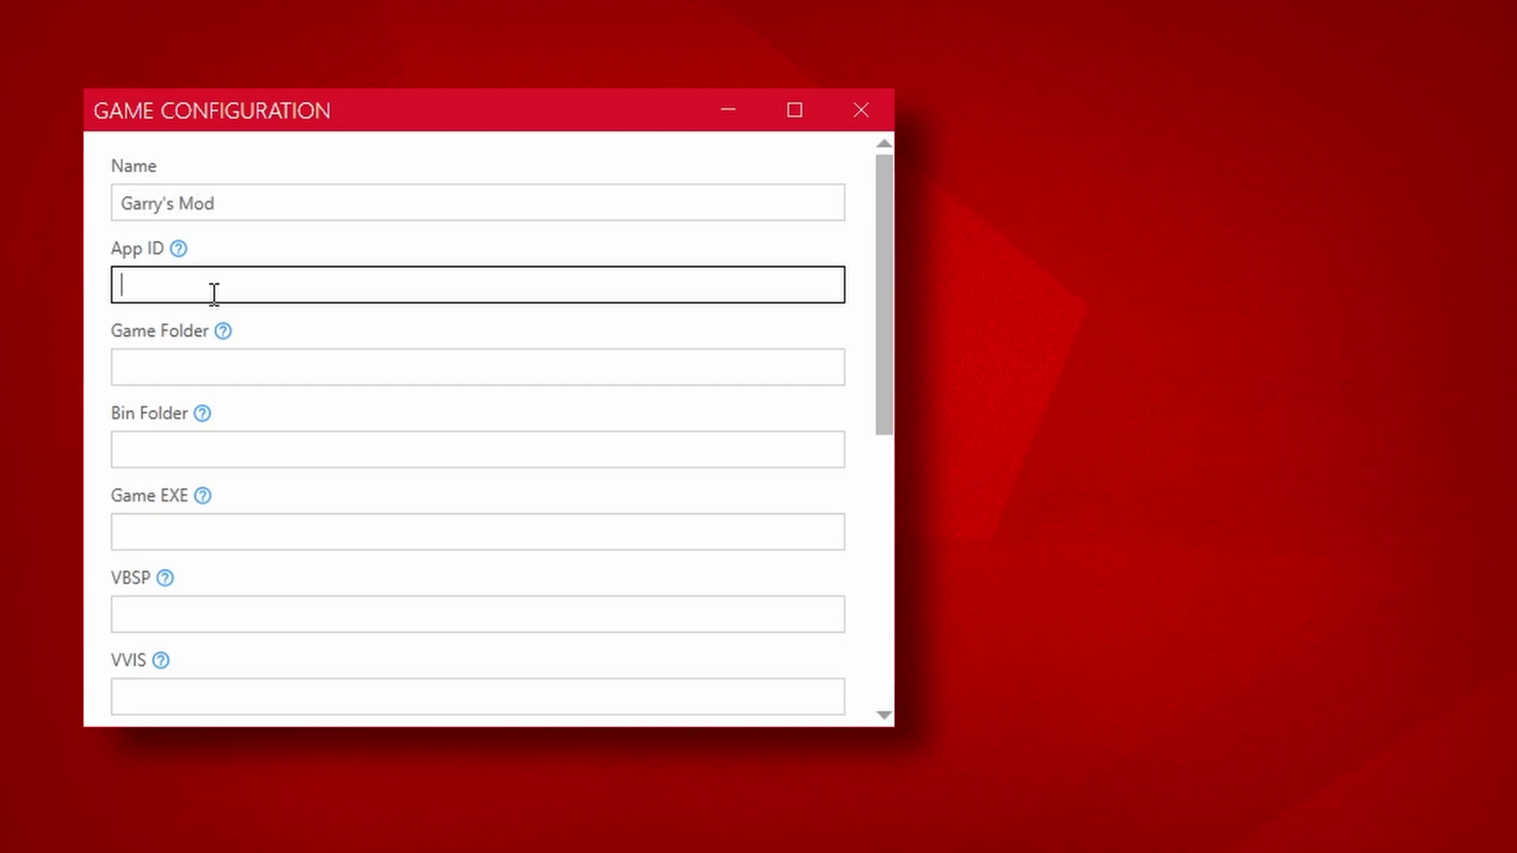
type("4000")
For the Game Folder value, browse Garry's Mod's local files from Steam and open the address options of the GarrysMod folder
left_click(220, 369)
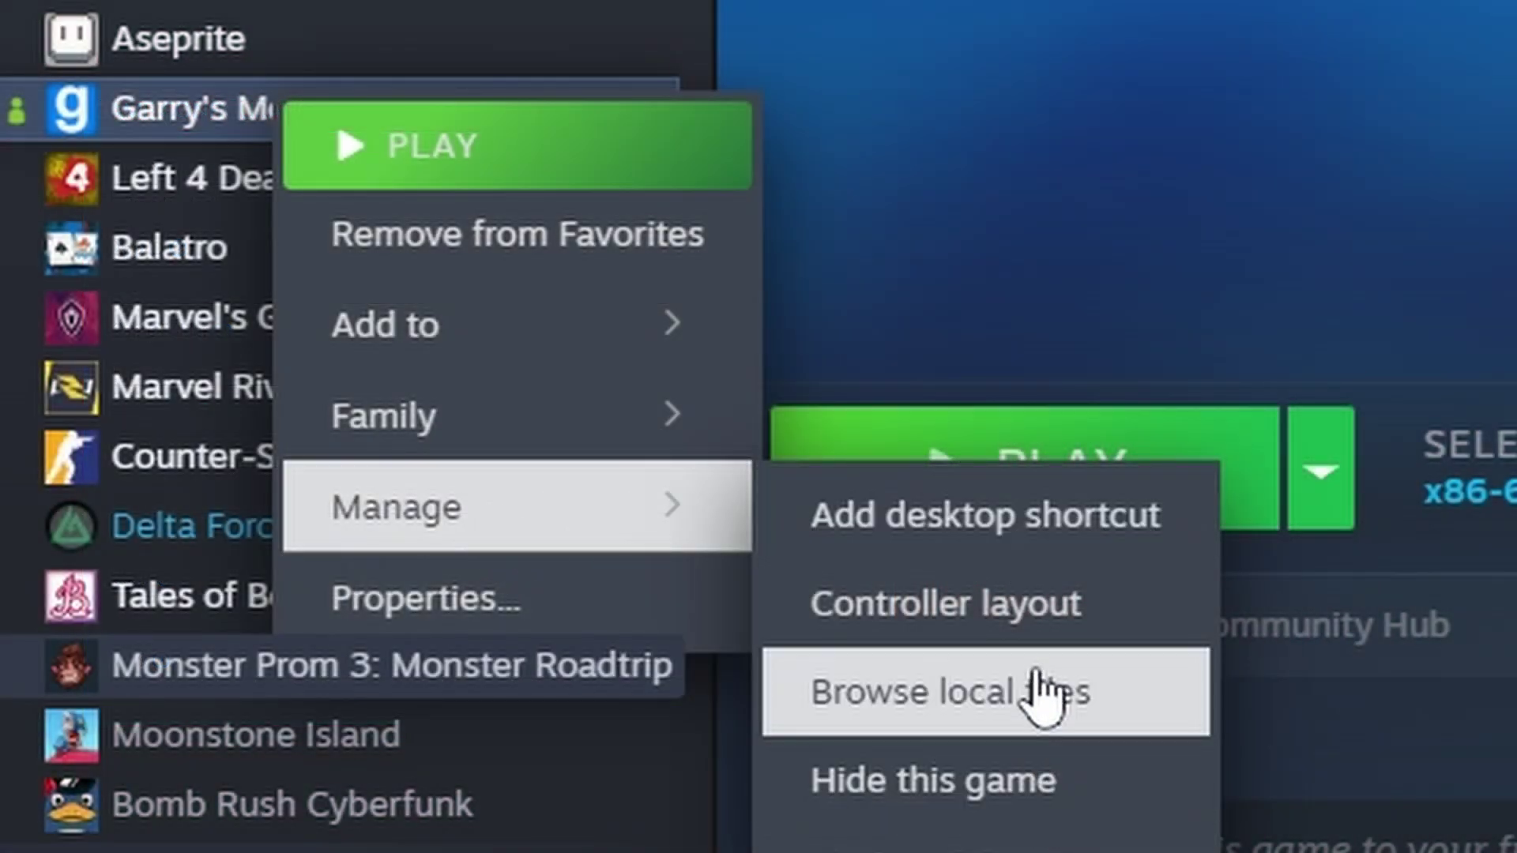
left_click(1167, 726)
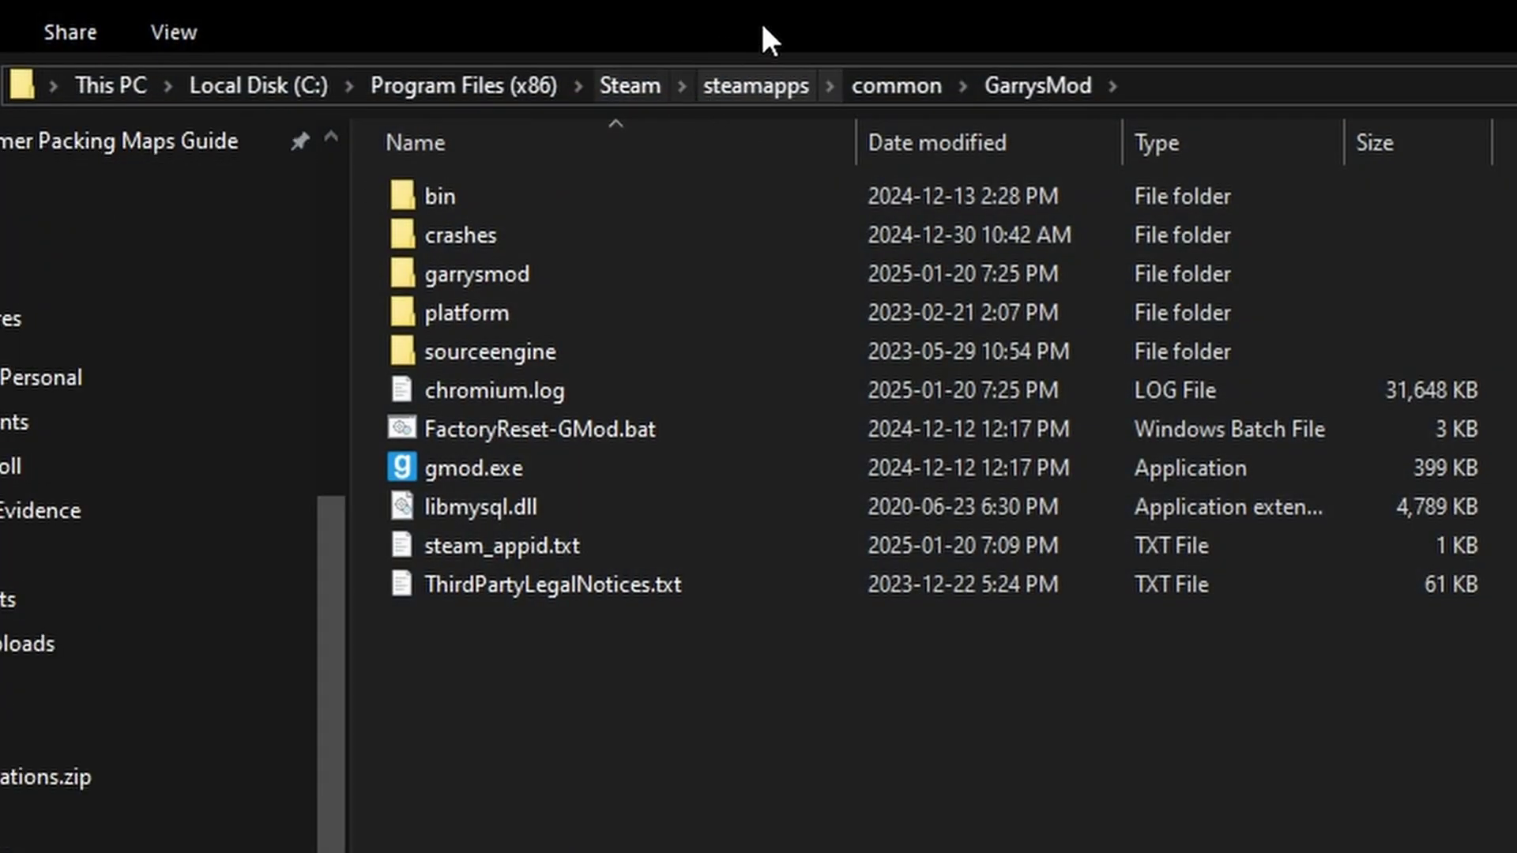
right_click(1206, 82)
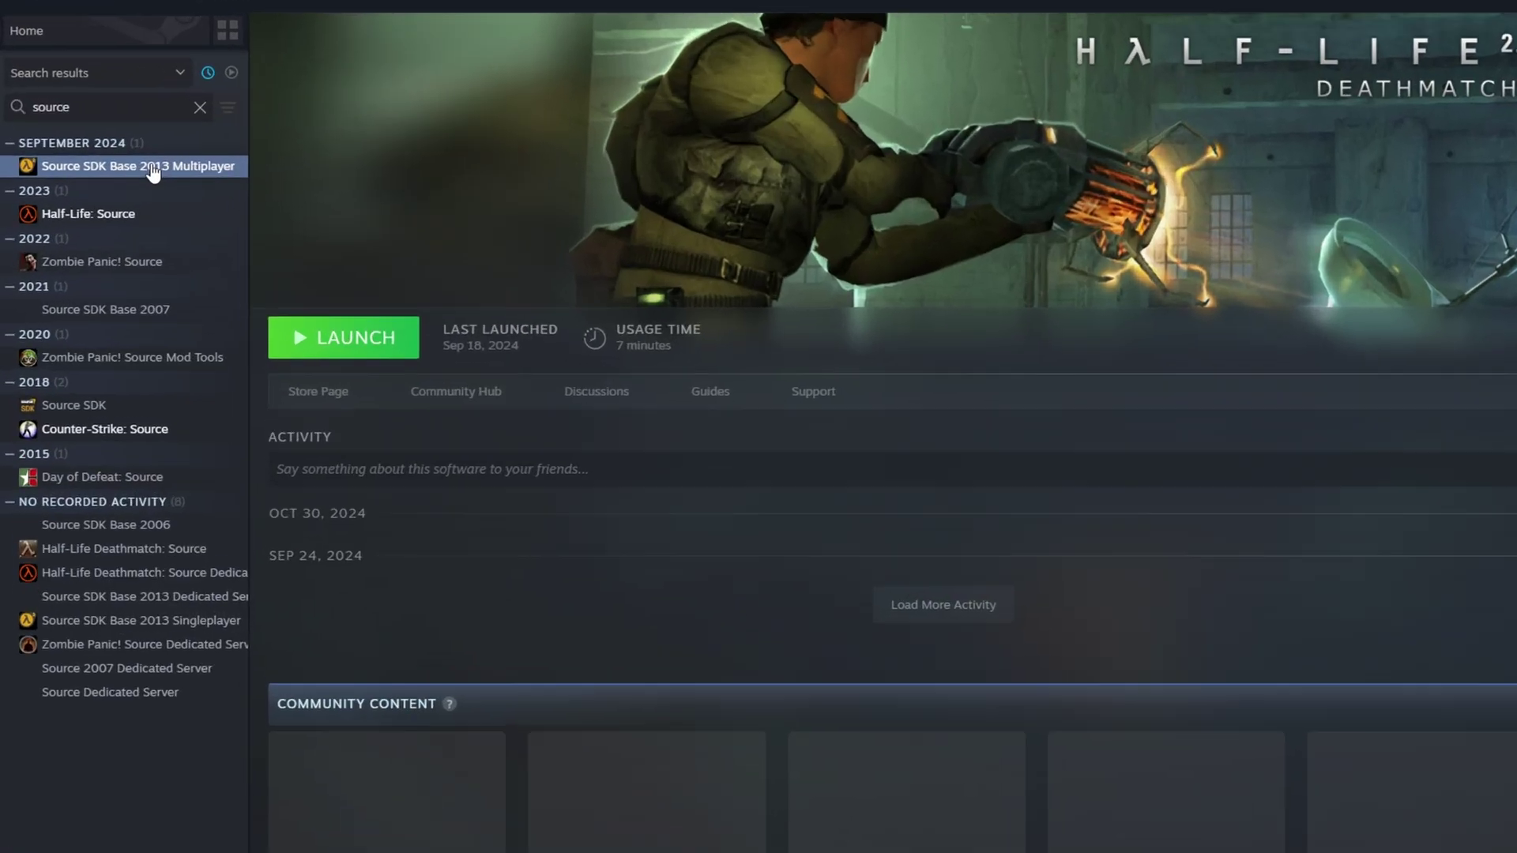
Browse the local files of Source SDK Base 2013 Multiplayer from Steam and copy the folder's address as text
right_click(112, 146)
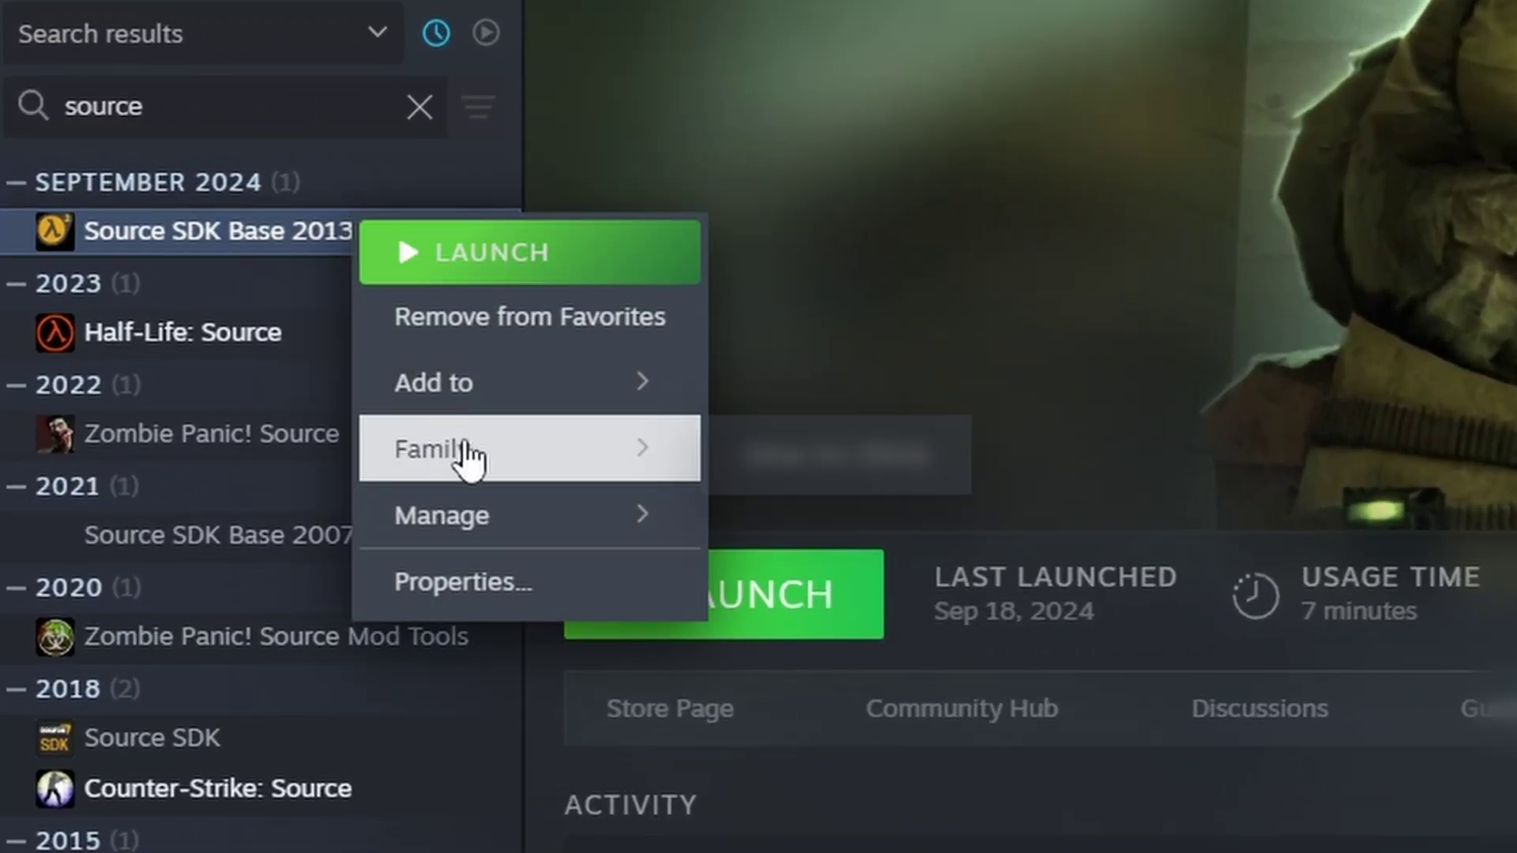
mouse_move(518, 513)
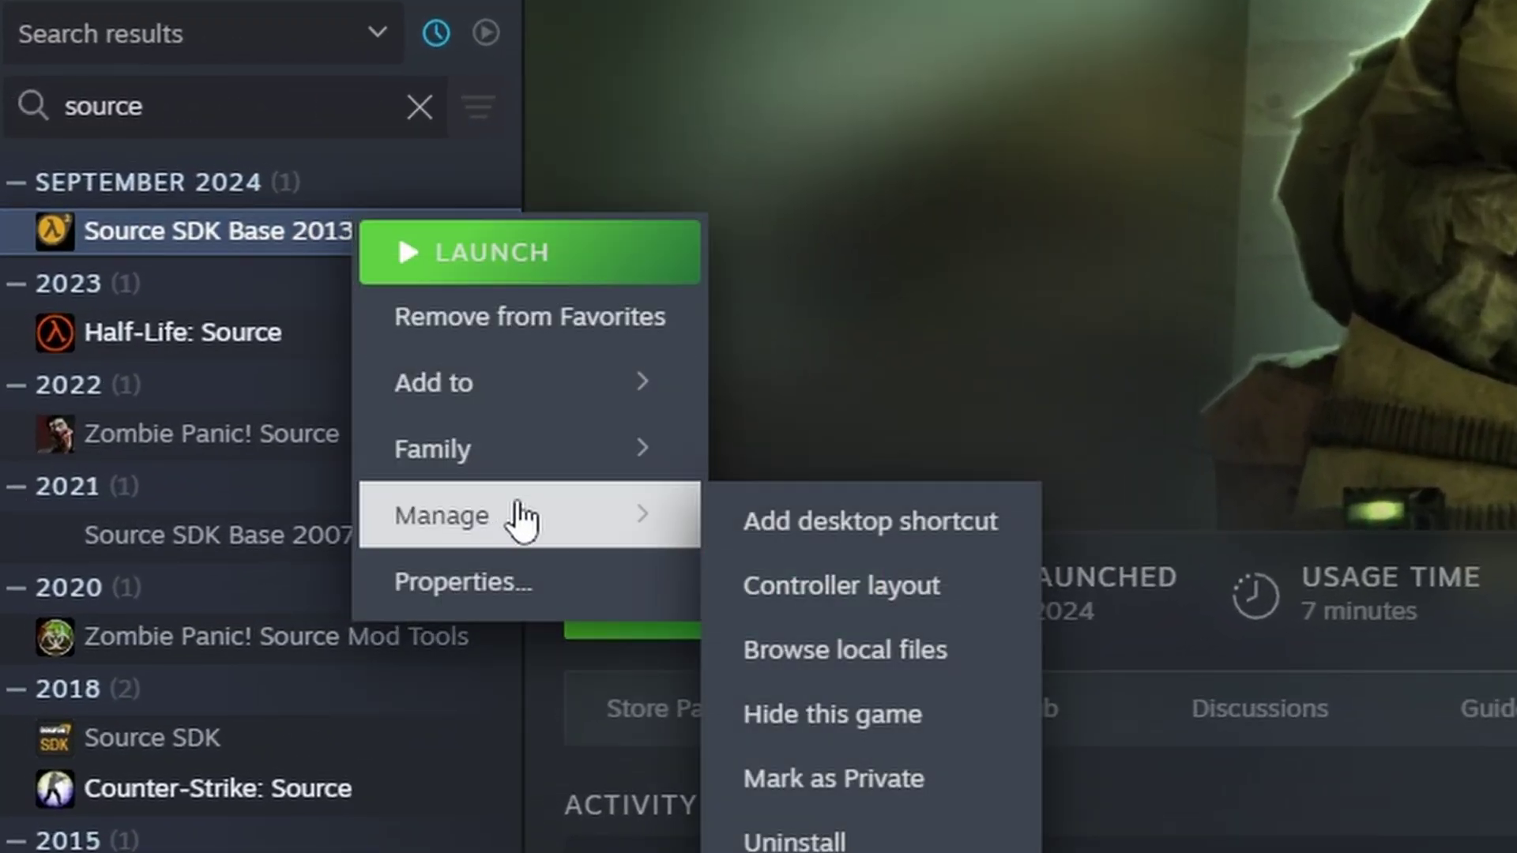
left_click(973, 644)
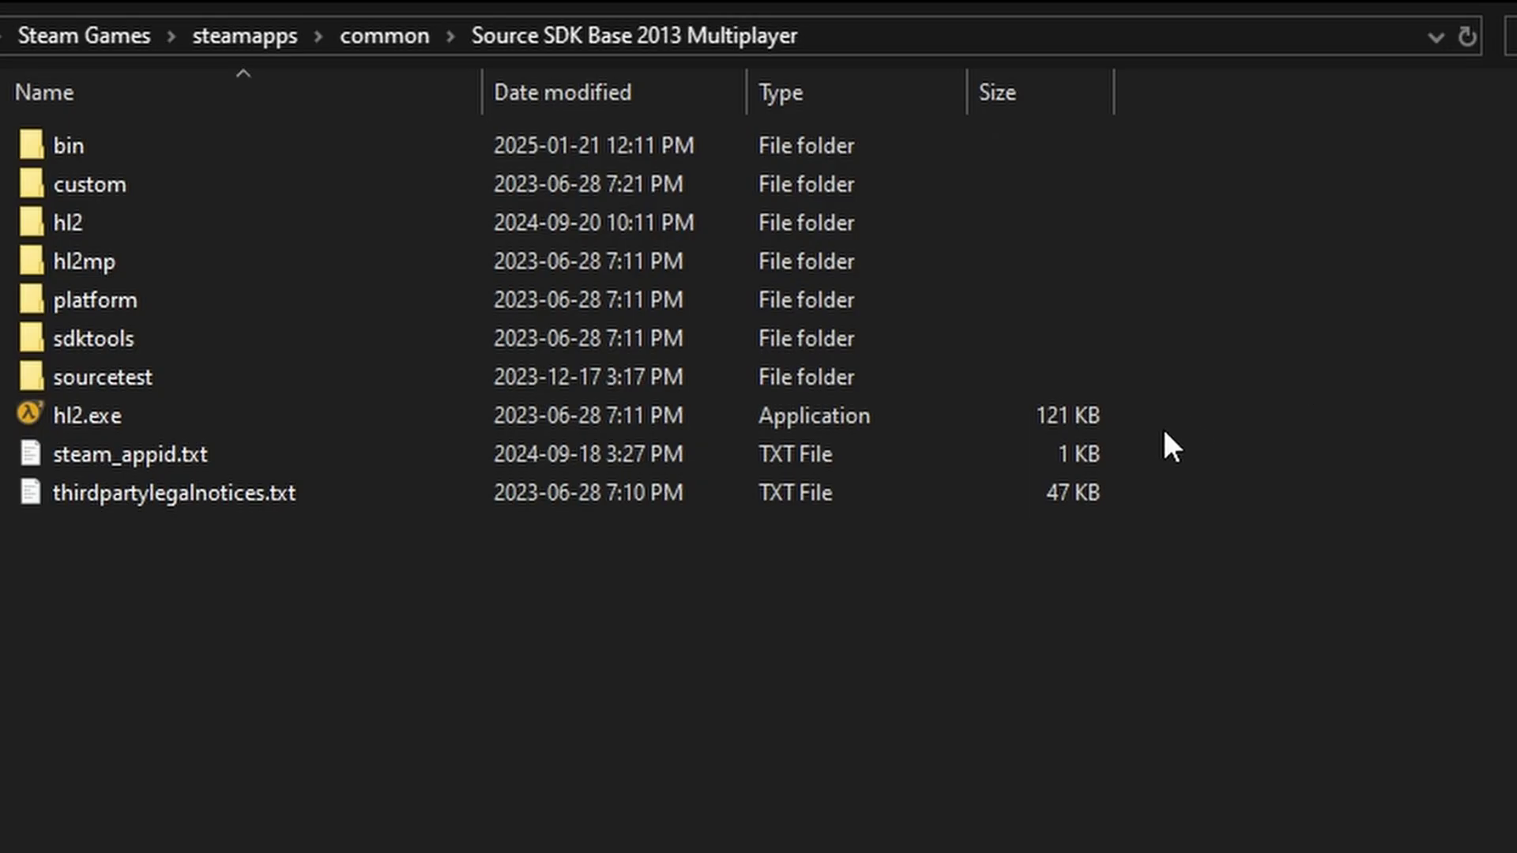
right_click(1103, 31)
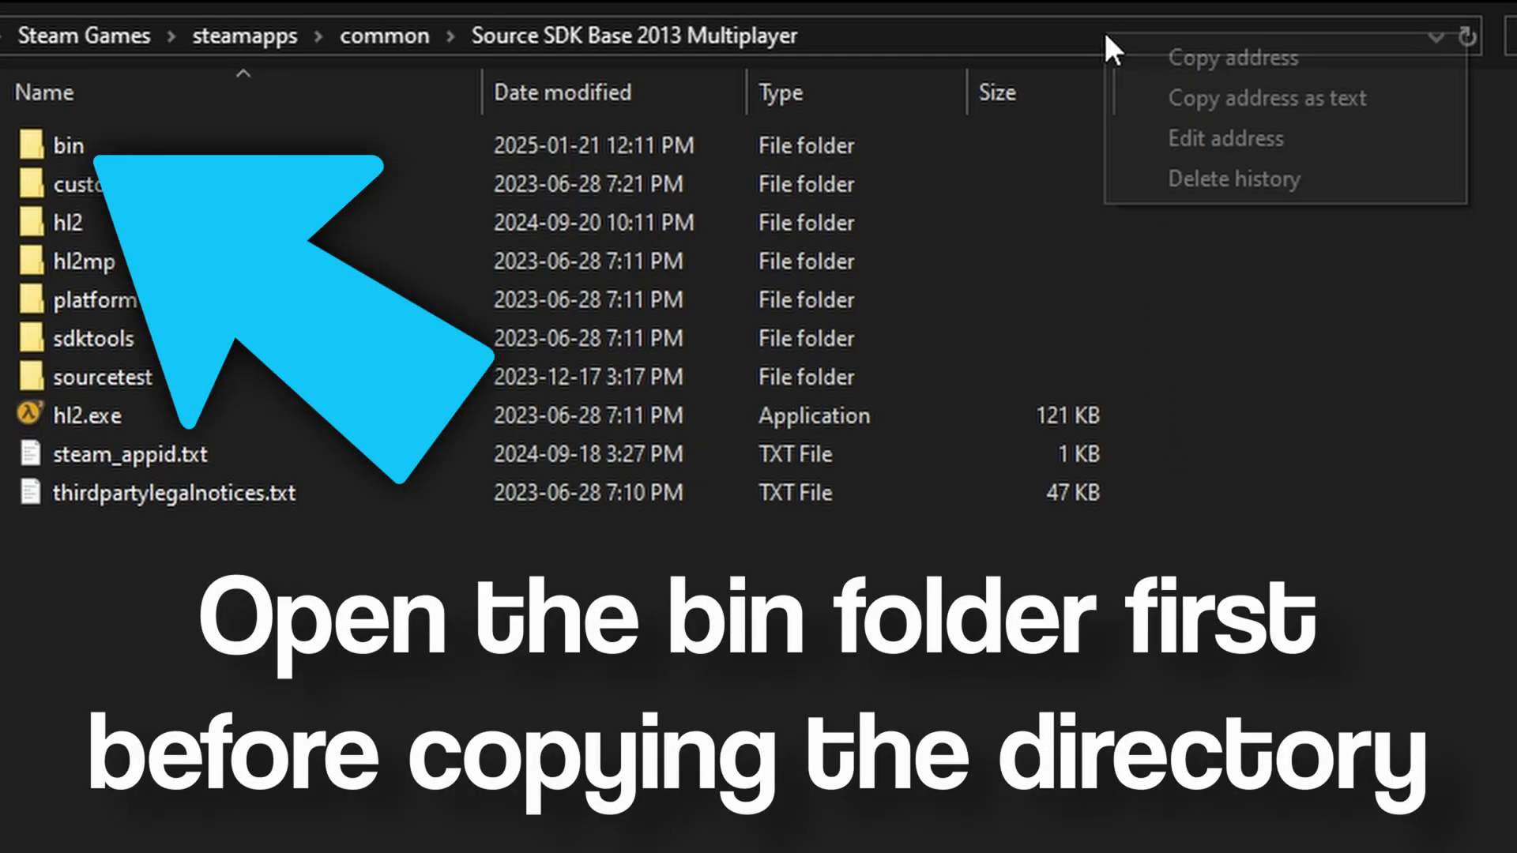
left_click(1412, 98)
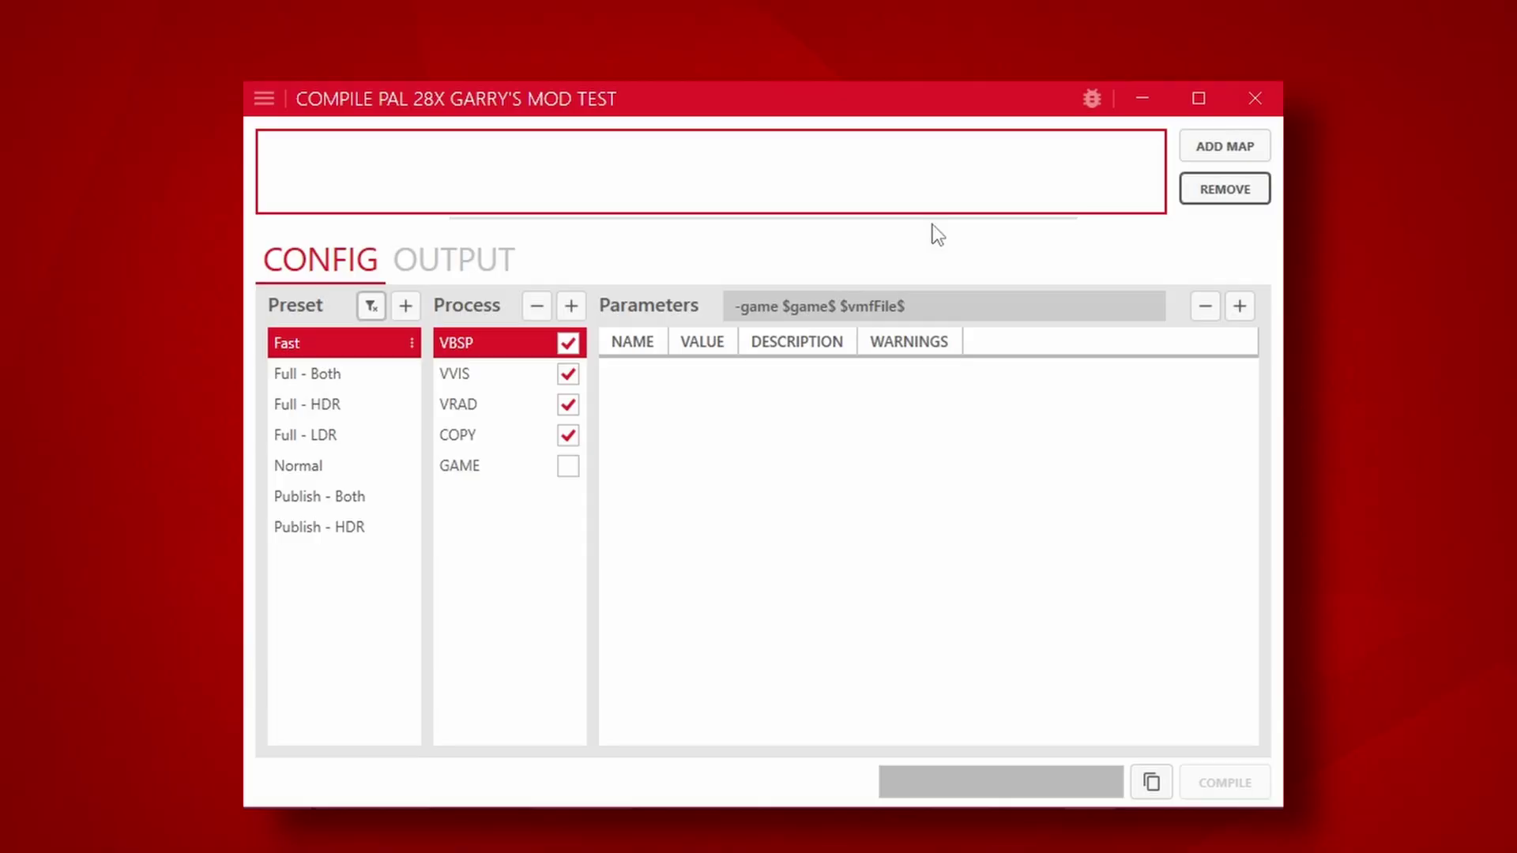
Add a new preset named PACK in Compile Pal, leaving the map filter off
left_click(419, 305)
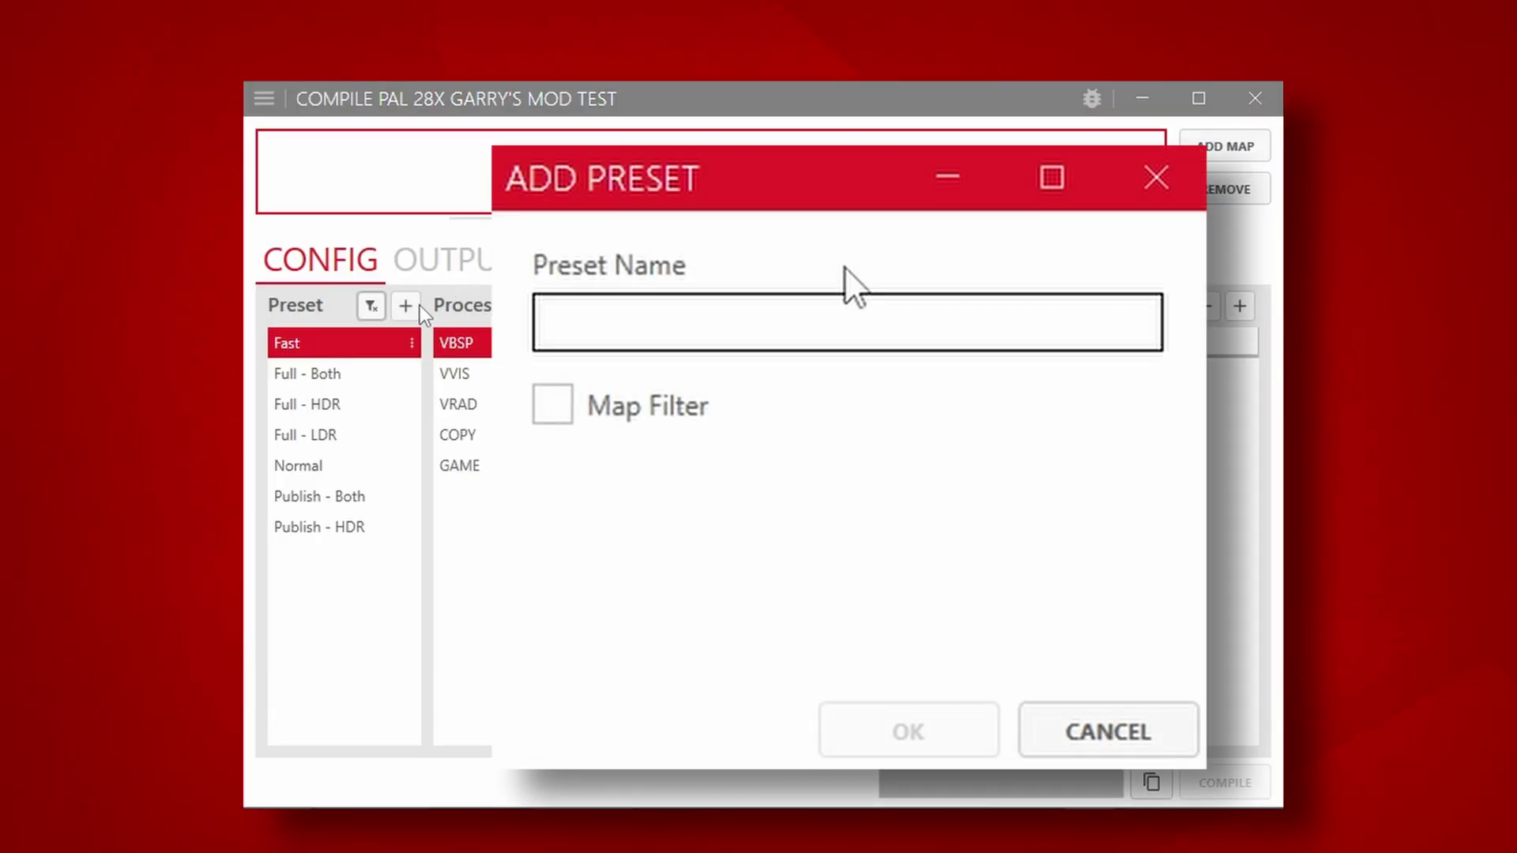
type("PACK")
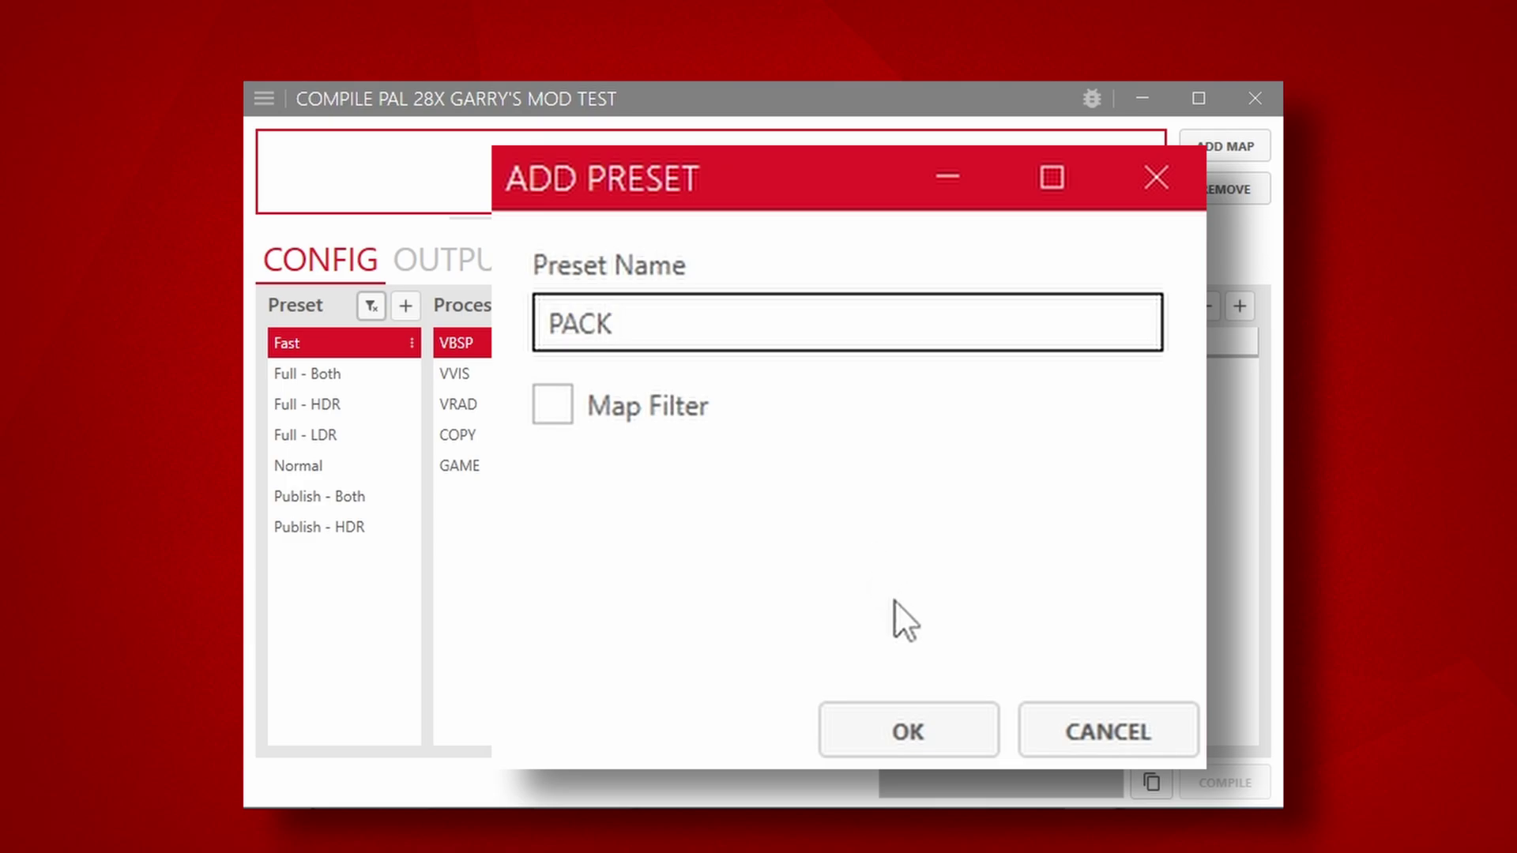
left_click(909, 732)
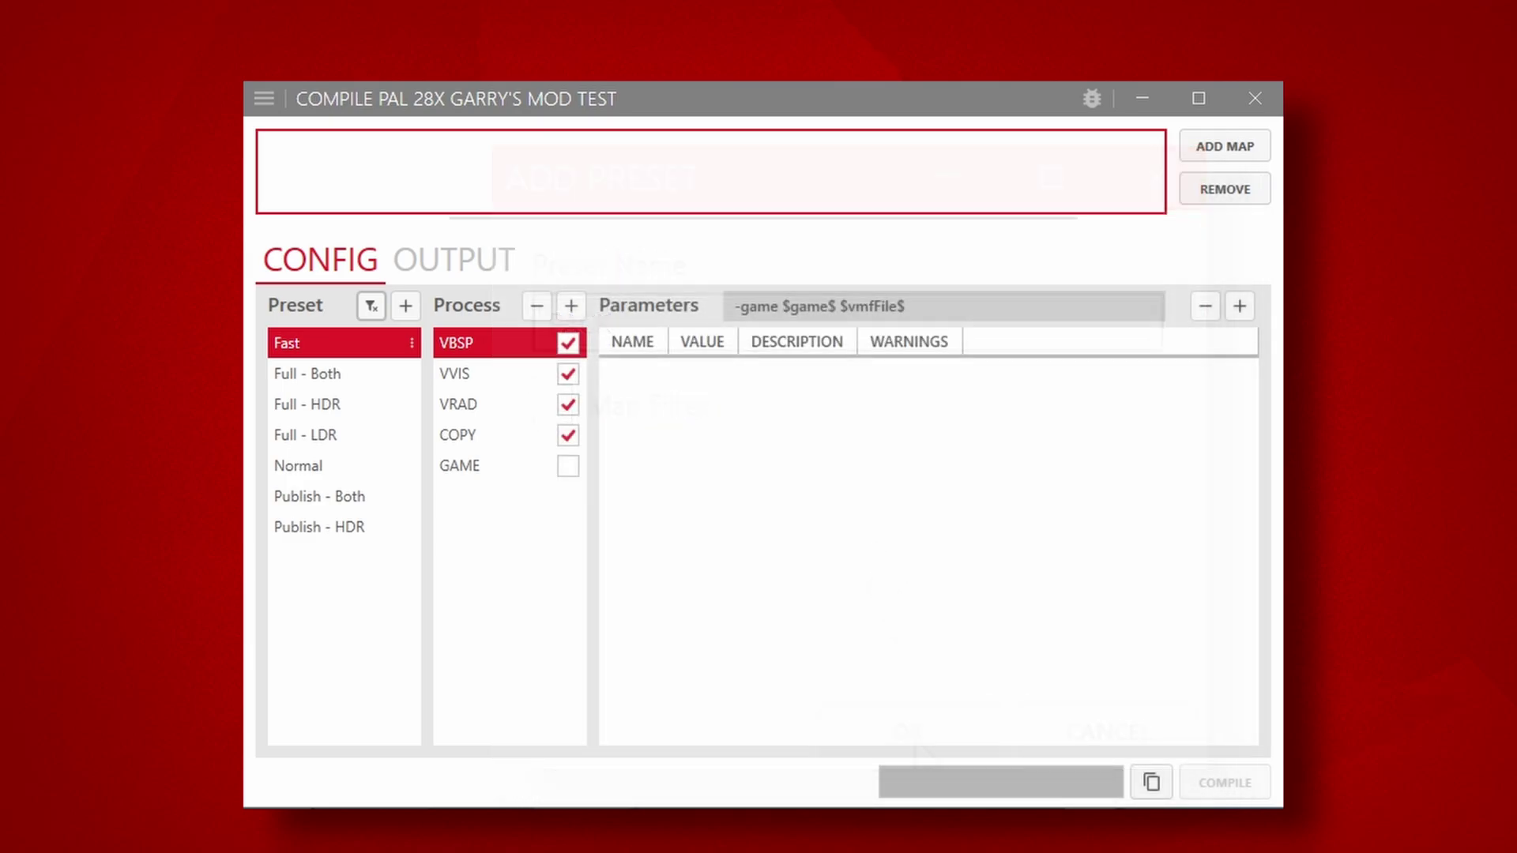
Remove the VBSP, VVIS, VRAD, COPY and GAME processes from the PACK preset
left_click(549, 306)
left_click(549, 305)
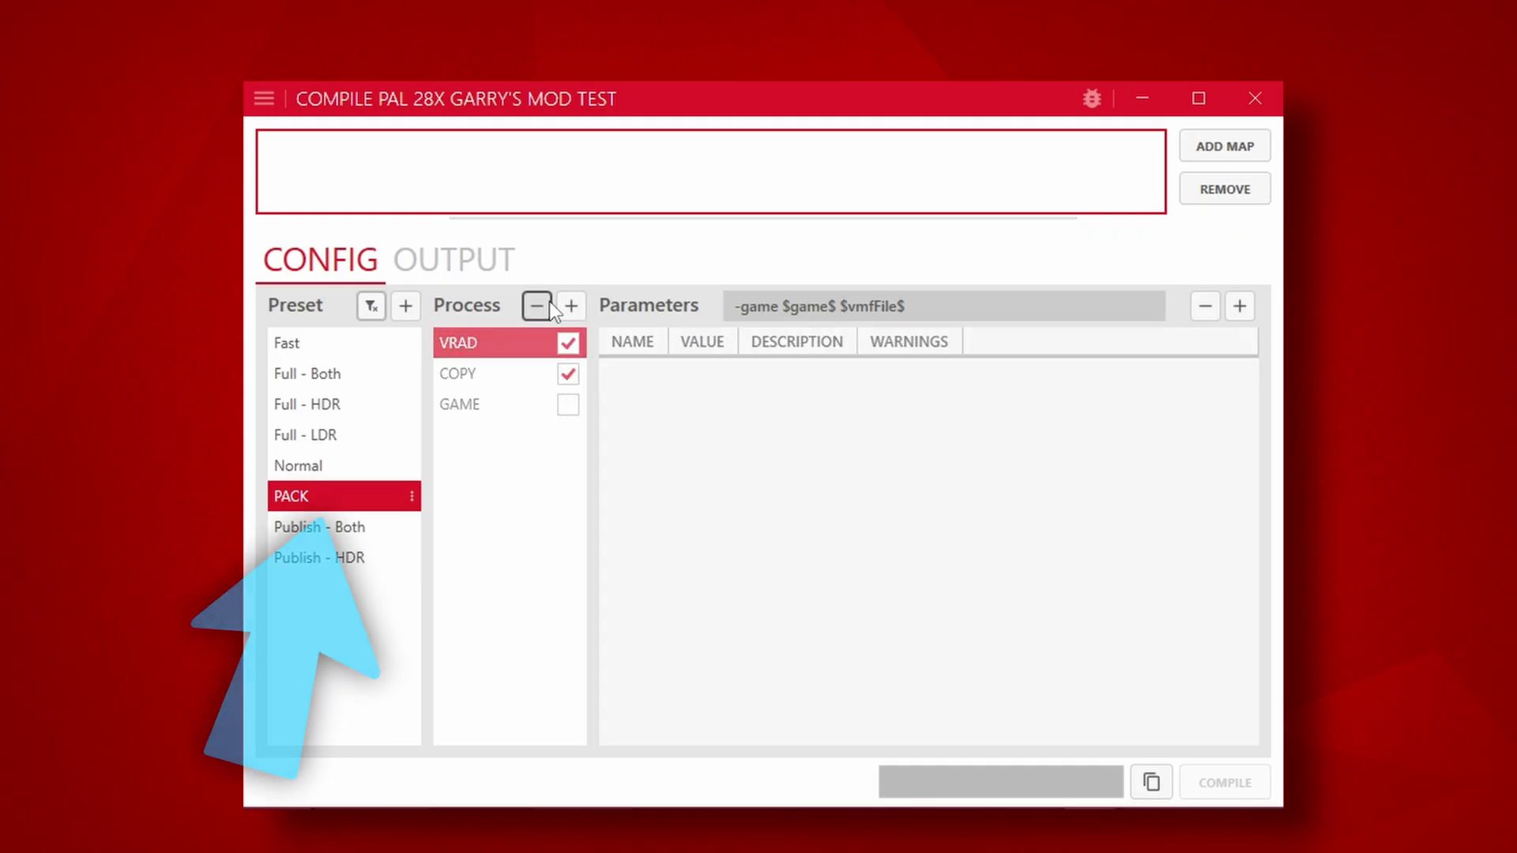
left_click(549, 306)
left_click(549, 306)
left_click(549, 306)
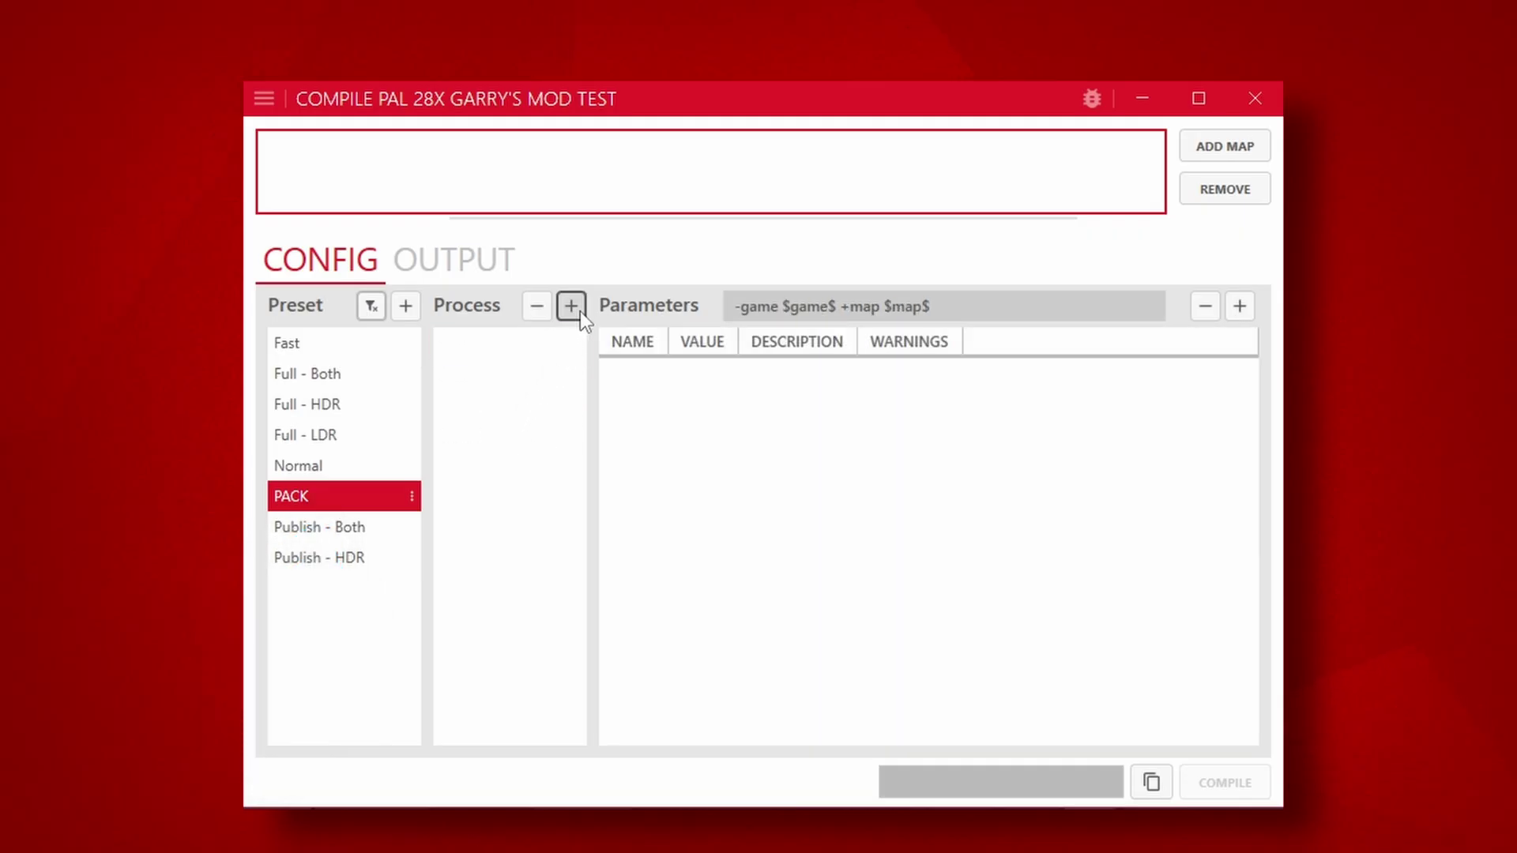
Add the PACK and BSPZIP processes from the Incompatible group to the PACK preset
left_click(580, 311)
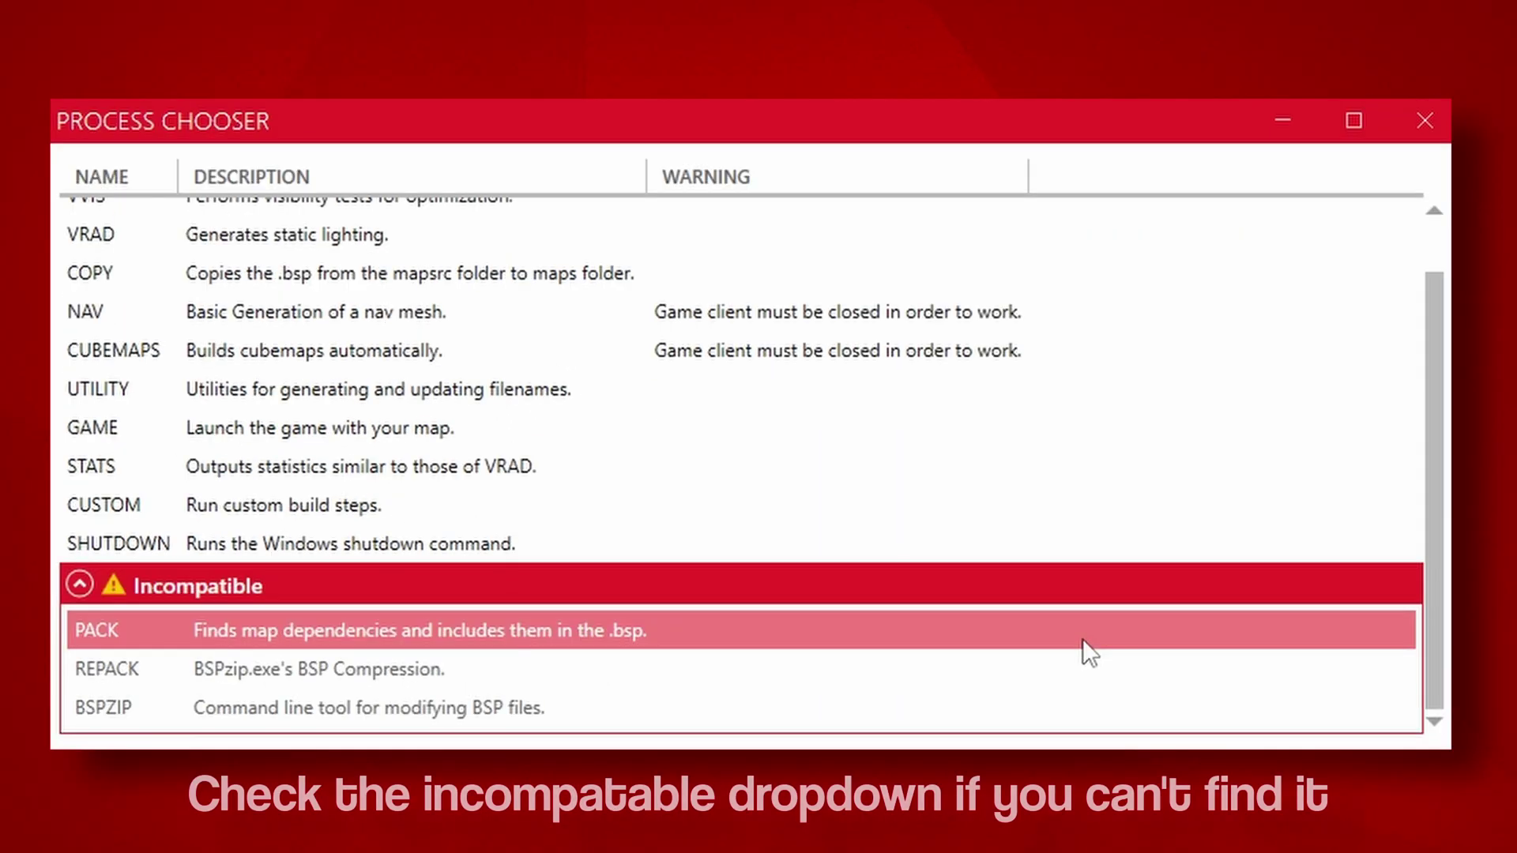
scroll(98, 636, "up", 2)
scroll(253, 626, "down", 2)
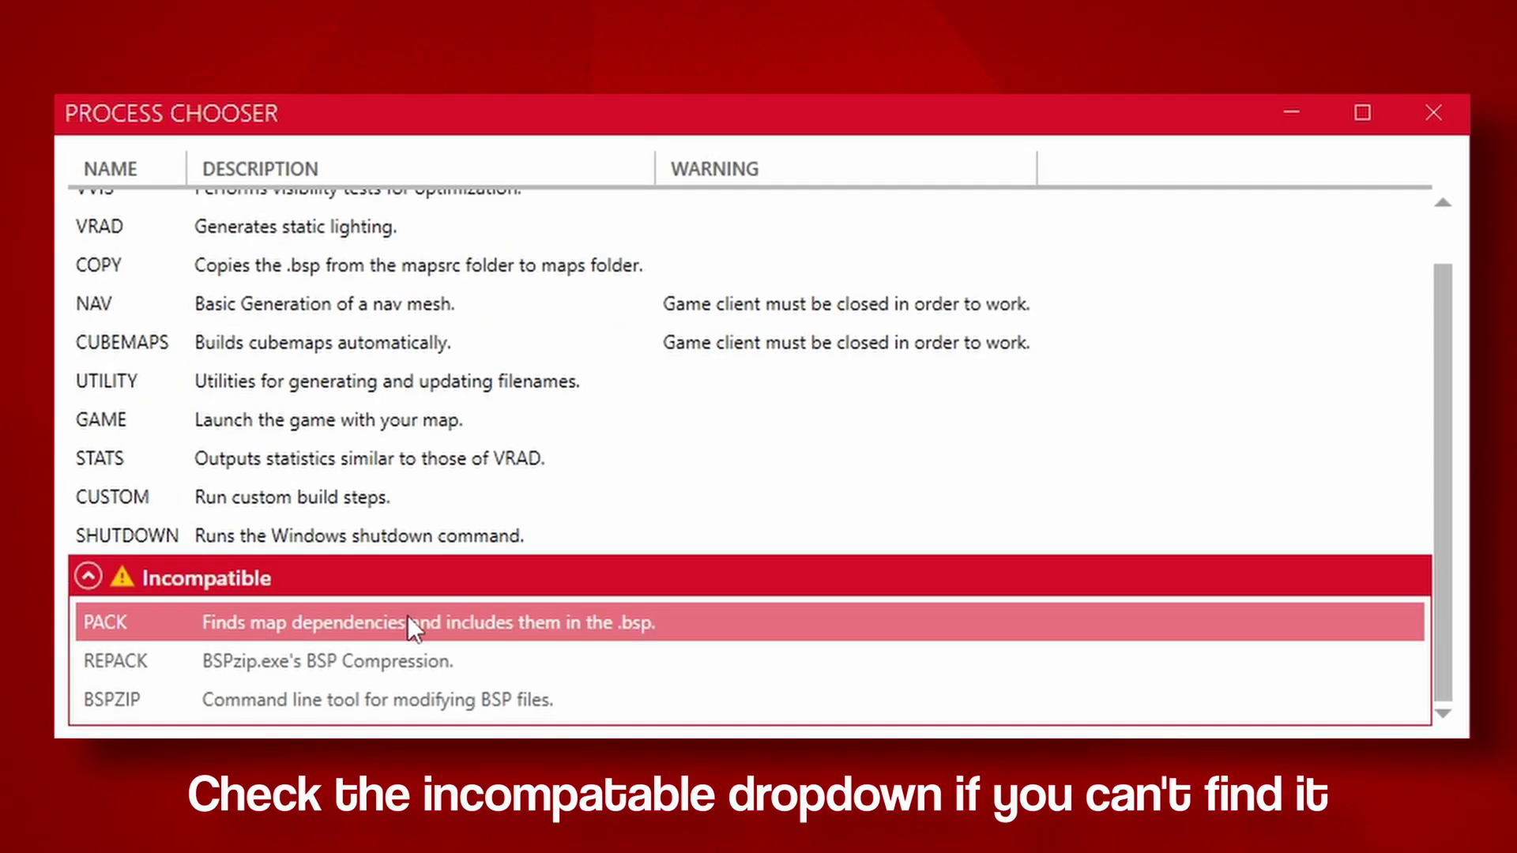
double_click(172, 704)
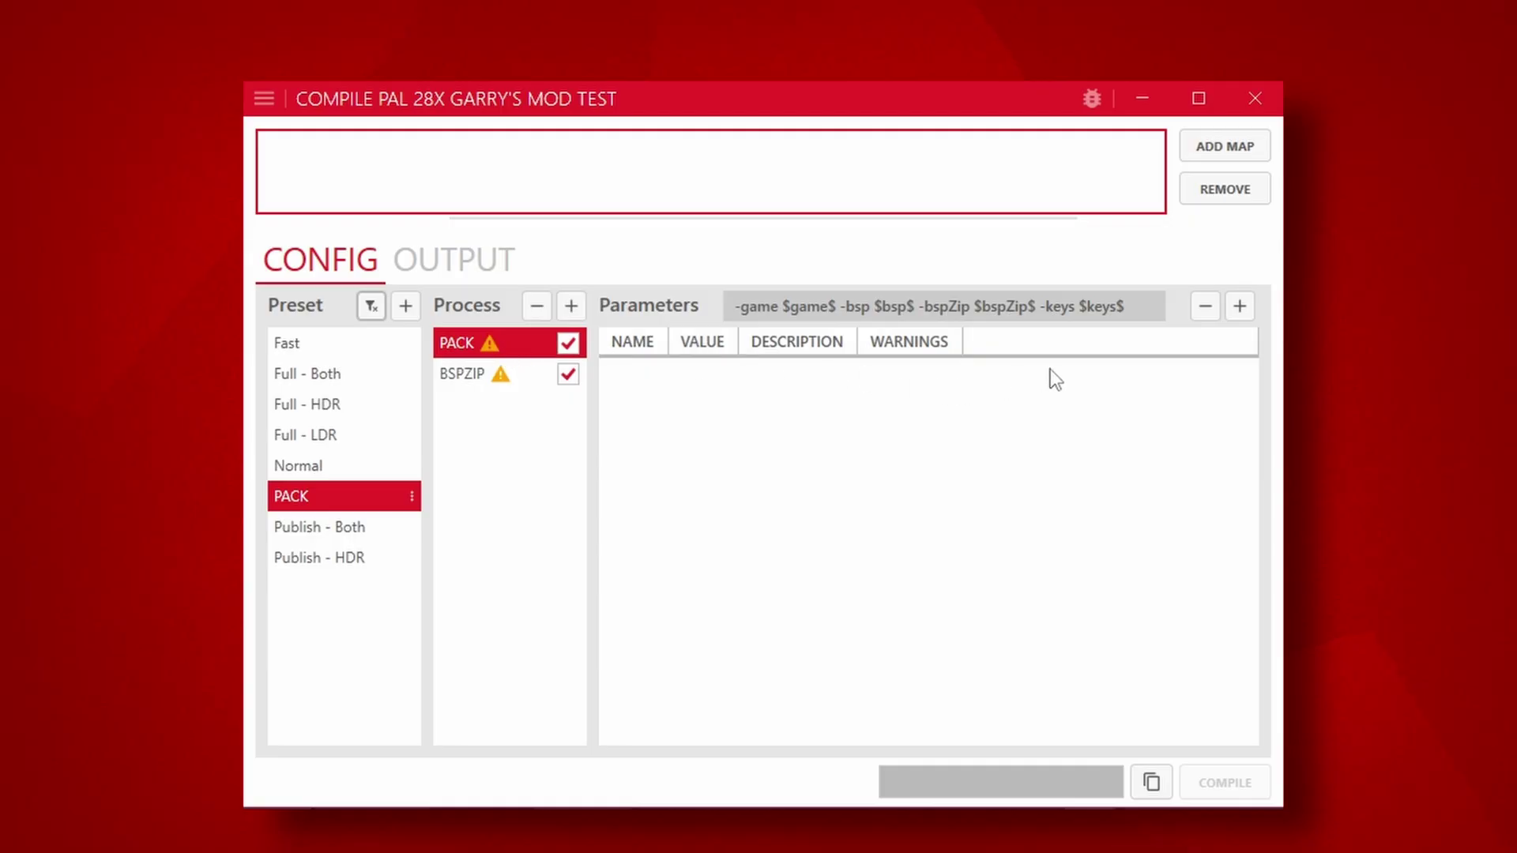
Add five Exclude VPK Files parameters to the PACK process
left_click(1239, 307)
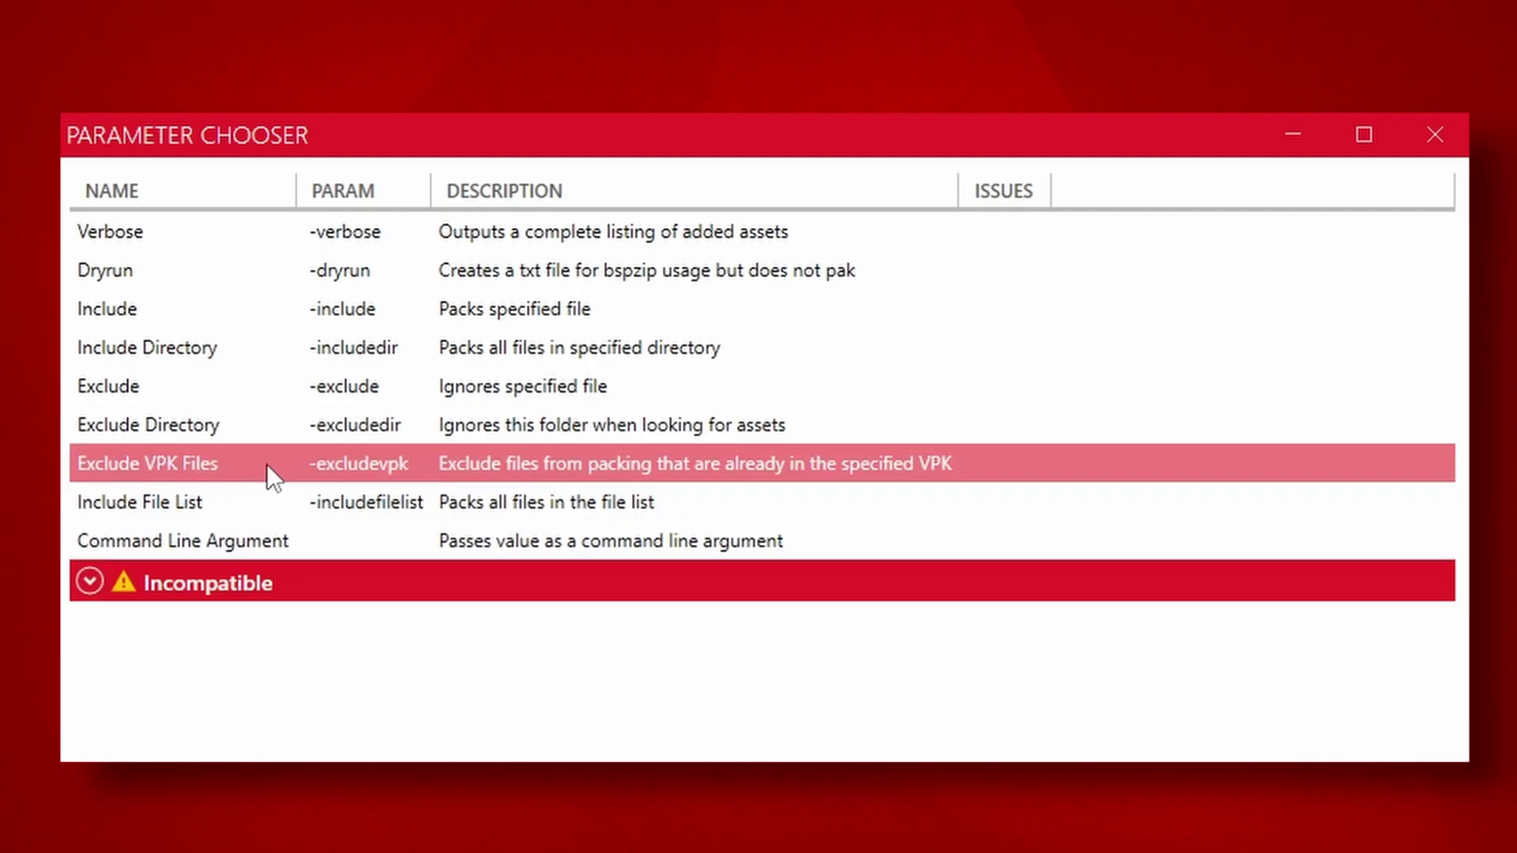
double_click(267, 463)
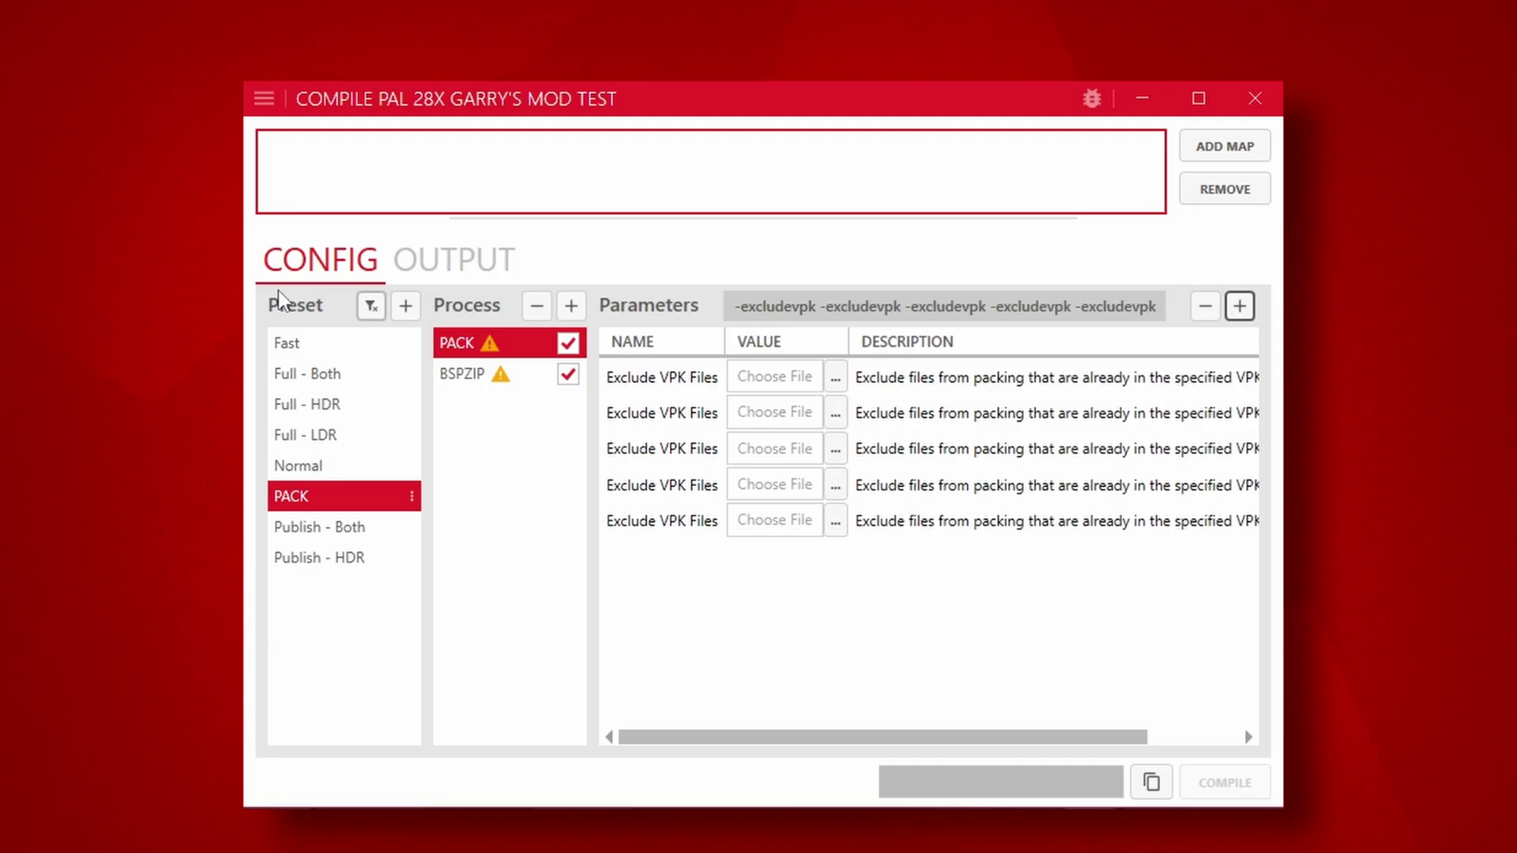
Set the first Exclude VPK Files parameter to GarrysMod\garrysmod\garrysmod_dir.vpk
left_click(835, 378)
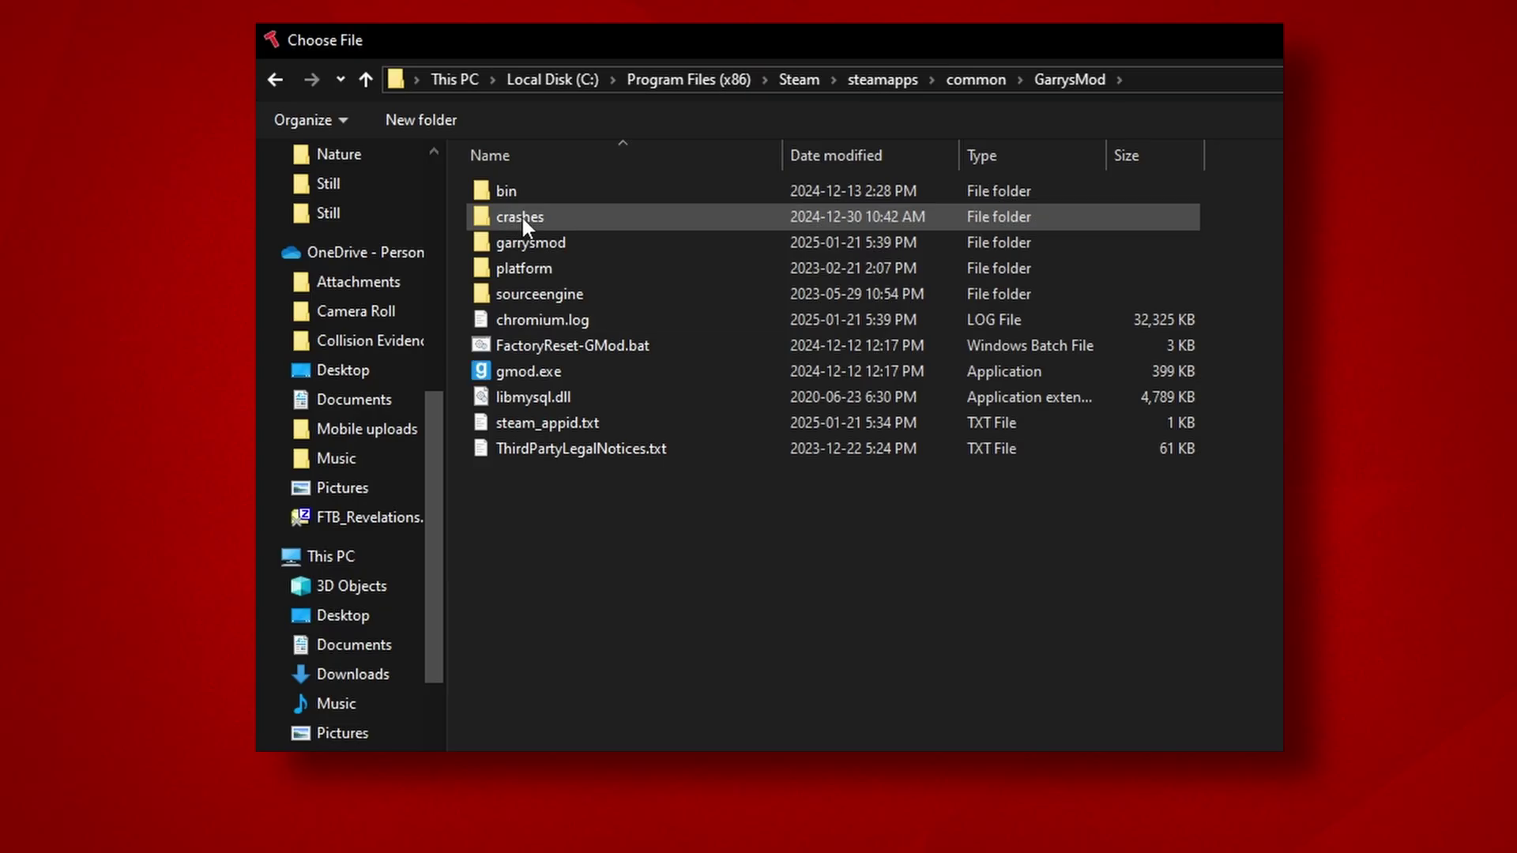
double_click(644, 243)
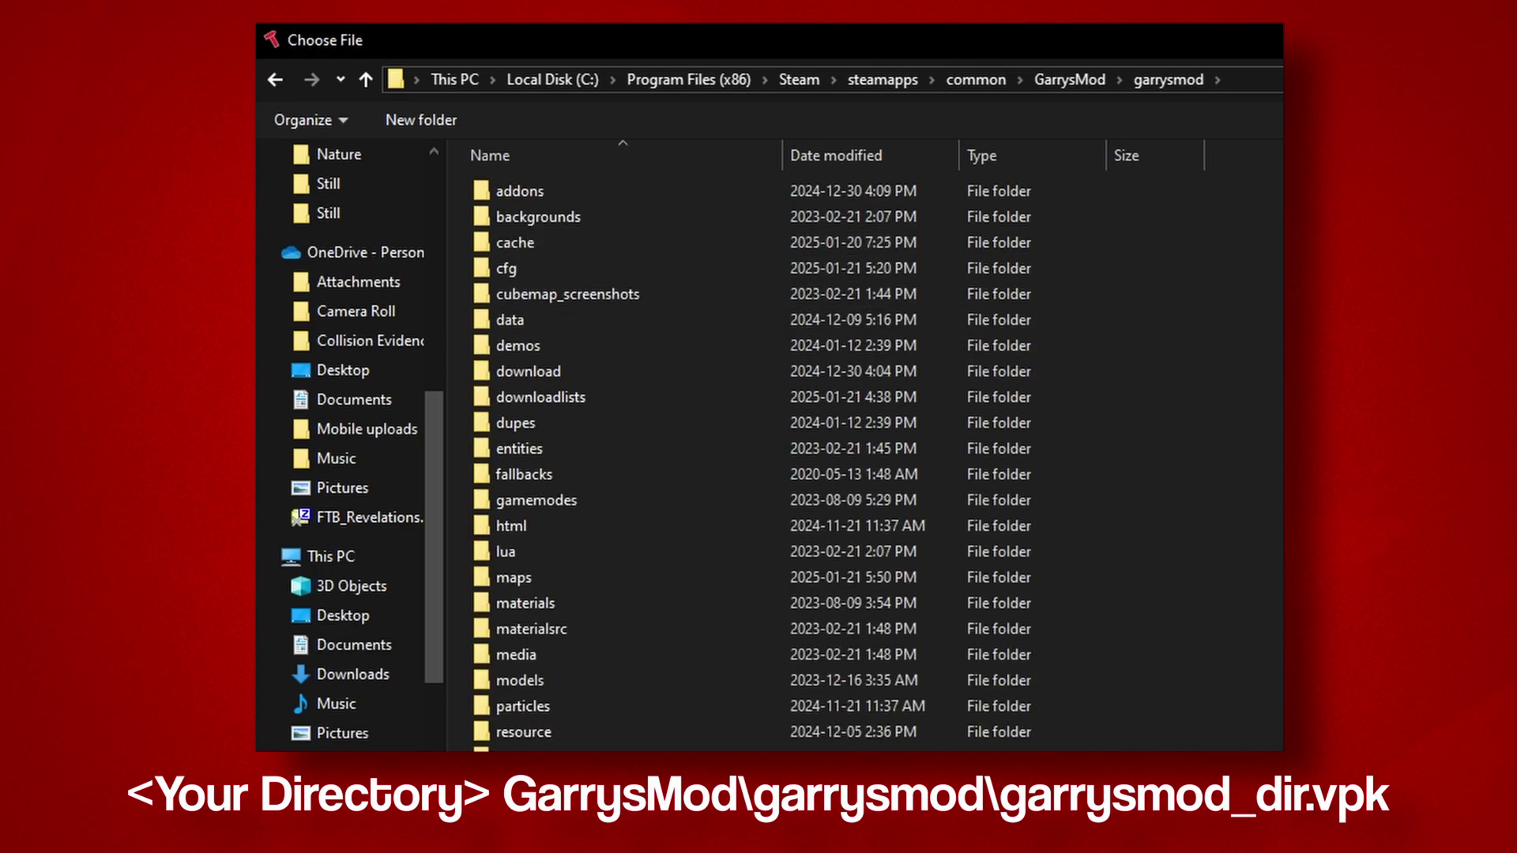
scroll(657, 243, "down", 2)
scroll(837, 450, "down", 8)
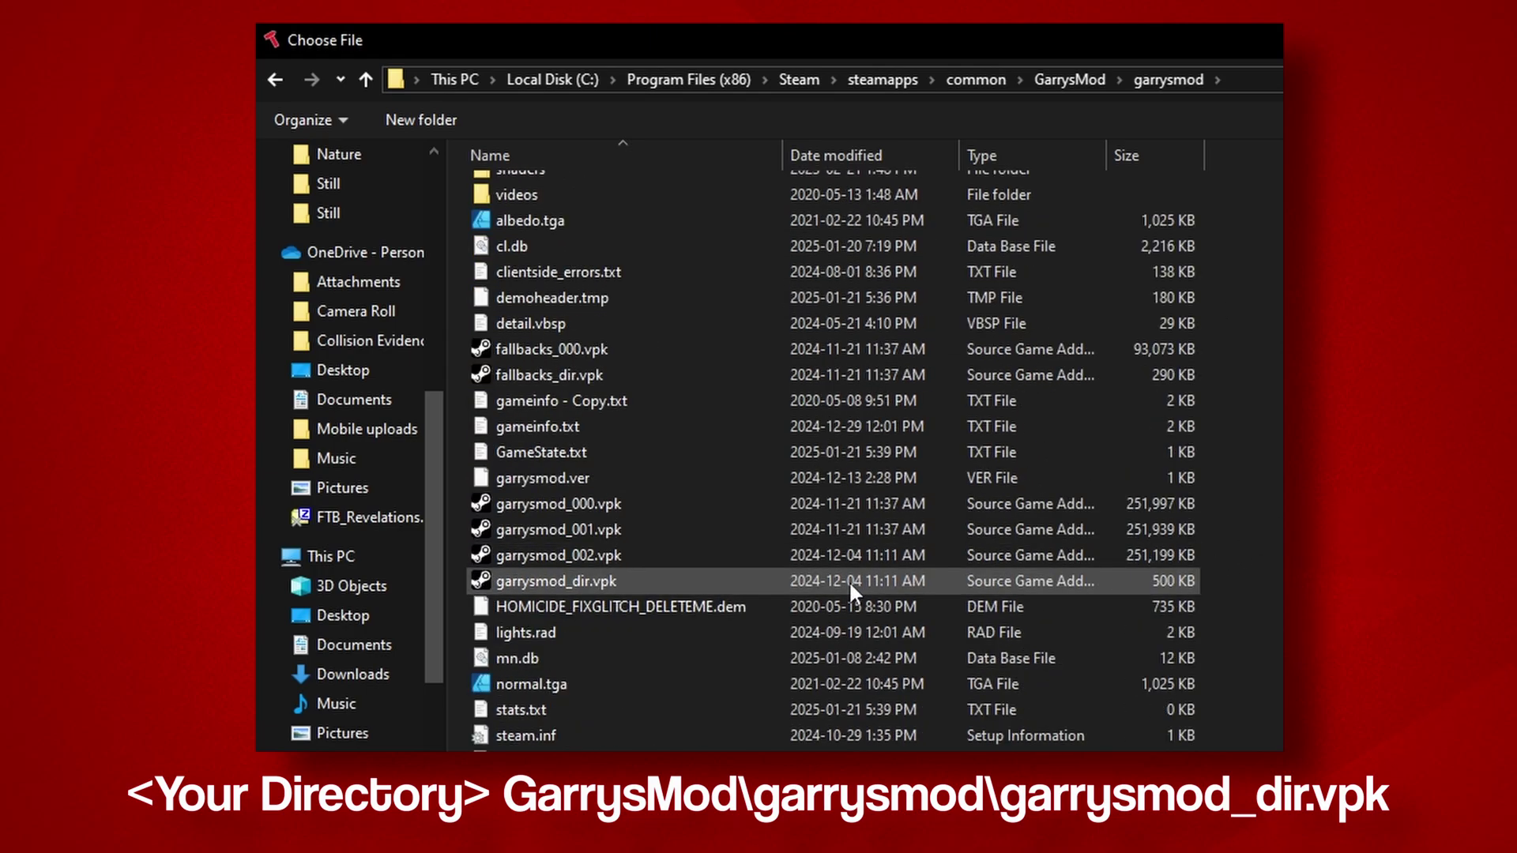
double_click(849, 580)
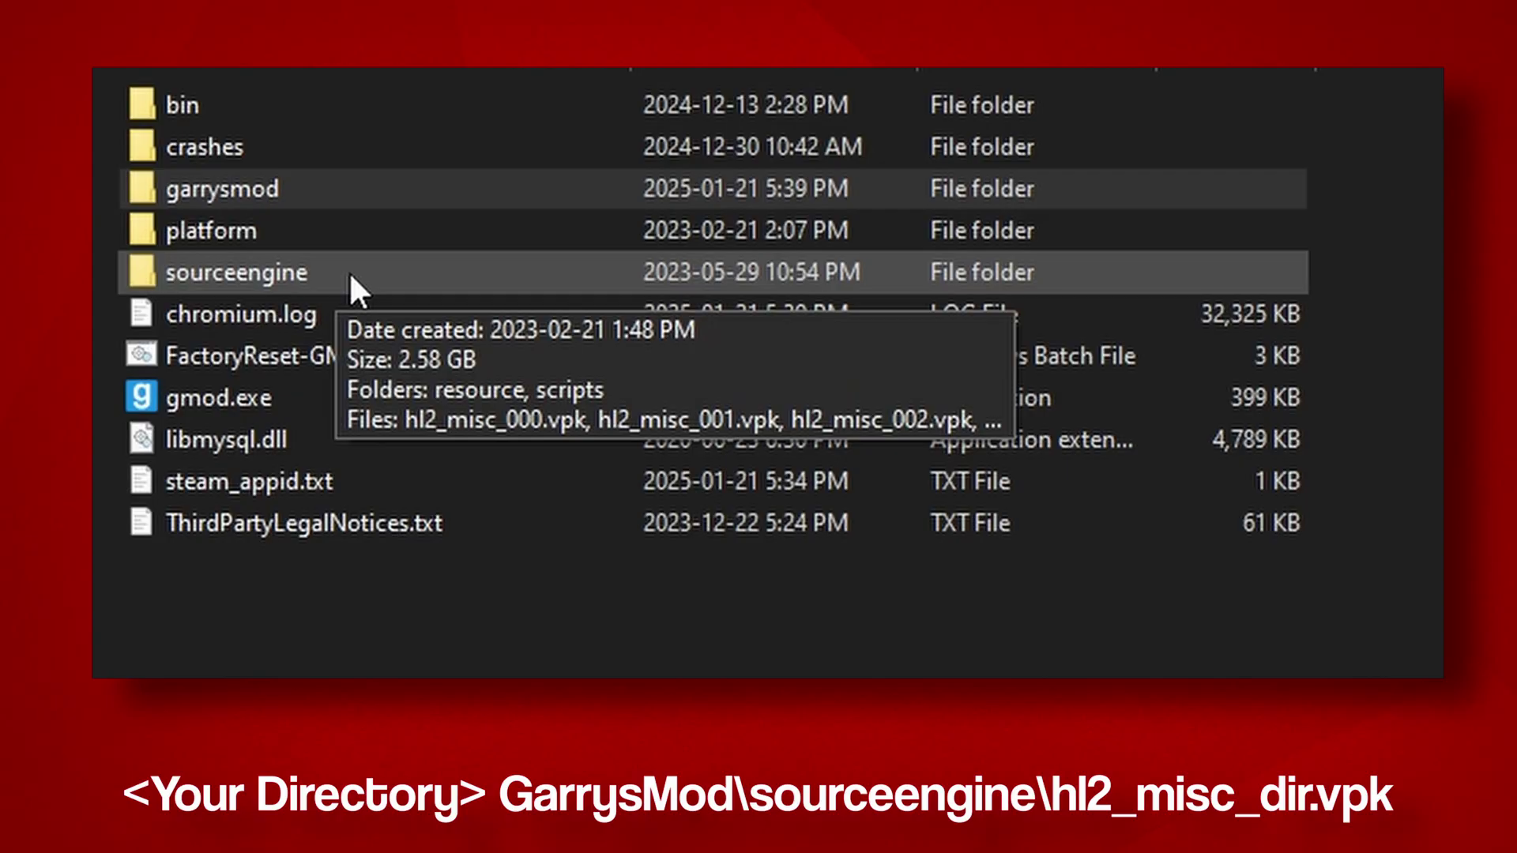
Set the other four Exclude VPK Files parameters to hl2_misc_dir.vpk, hl2_sound_misc_dir.vpk, hl2_sound_vo_english_dir.vpk and hl2_textures_dir.vpk from GarrysMod\sourceengine
left_click(350, 275)
double_click(350, 275)
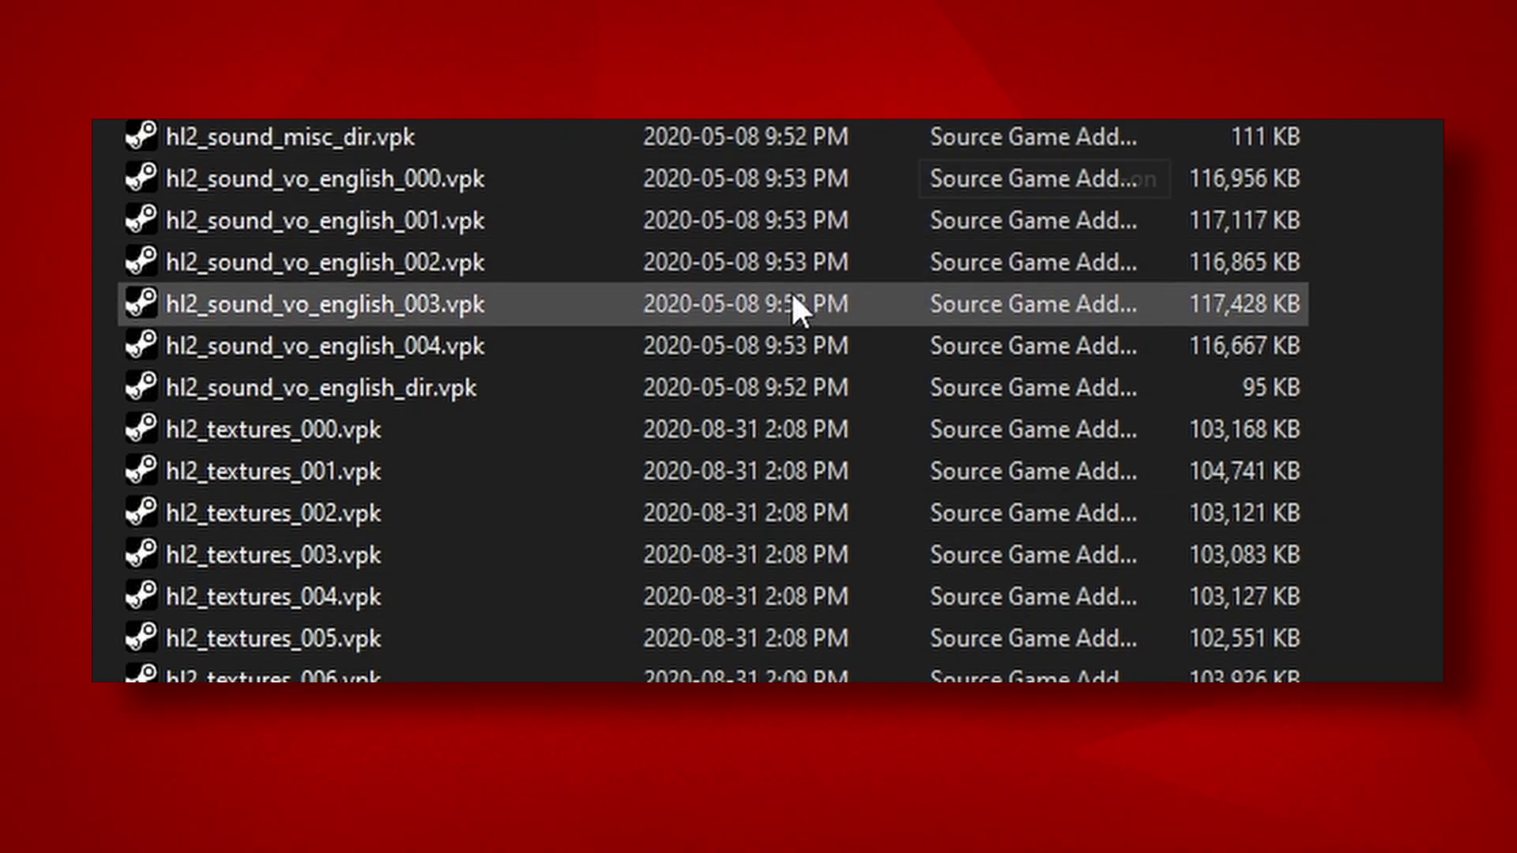
left_click(686, 387)
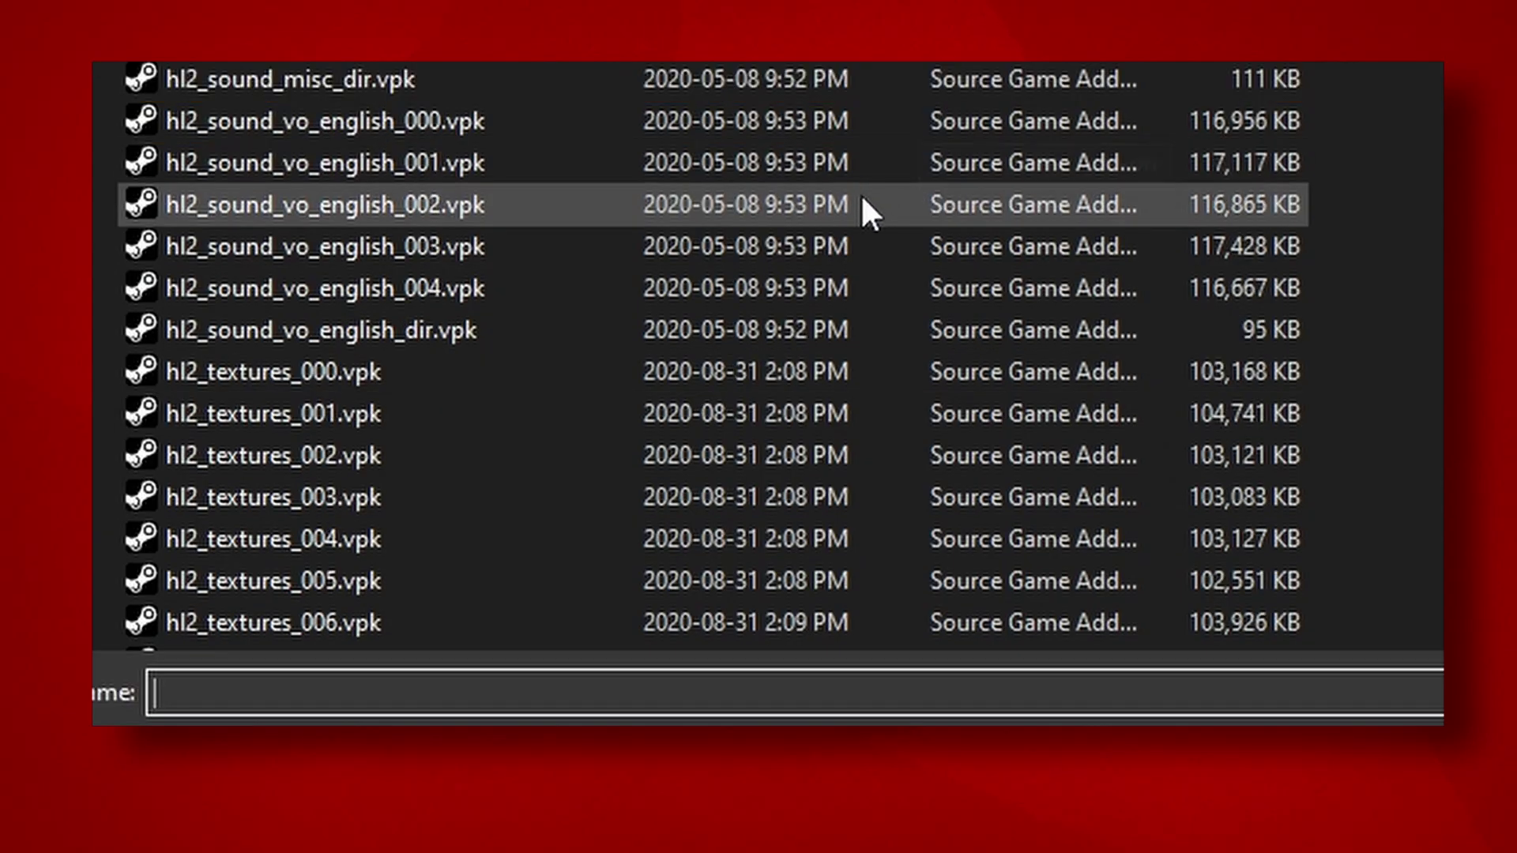
scroll(851, 209, "down", 2)
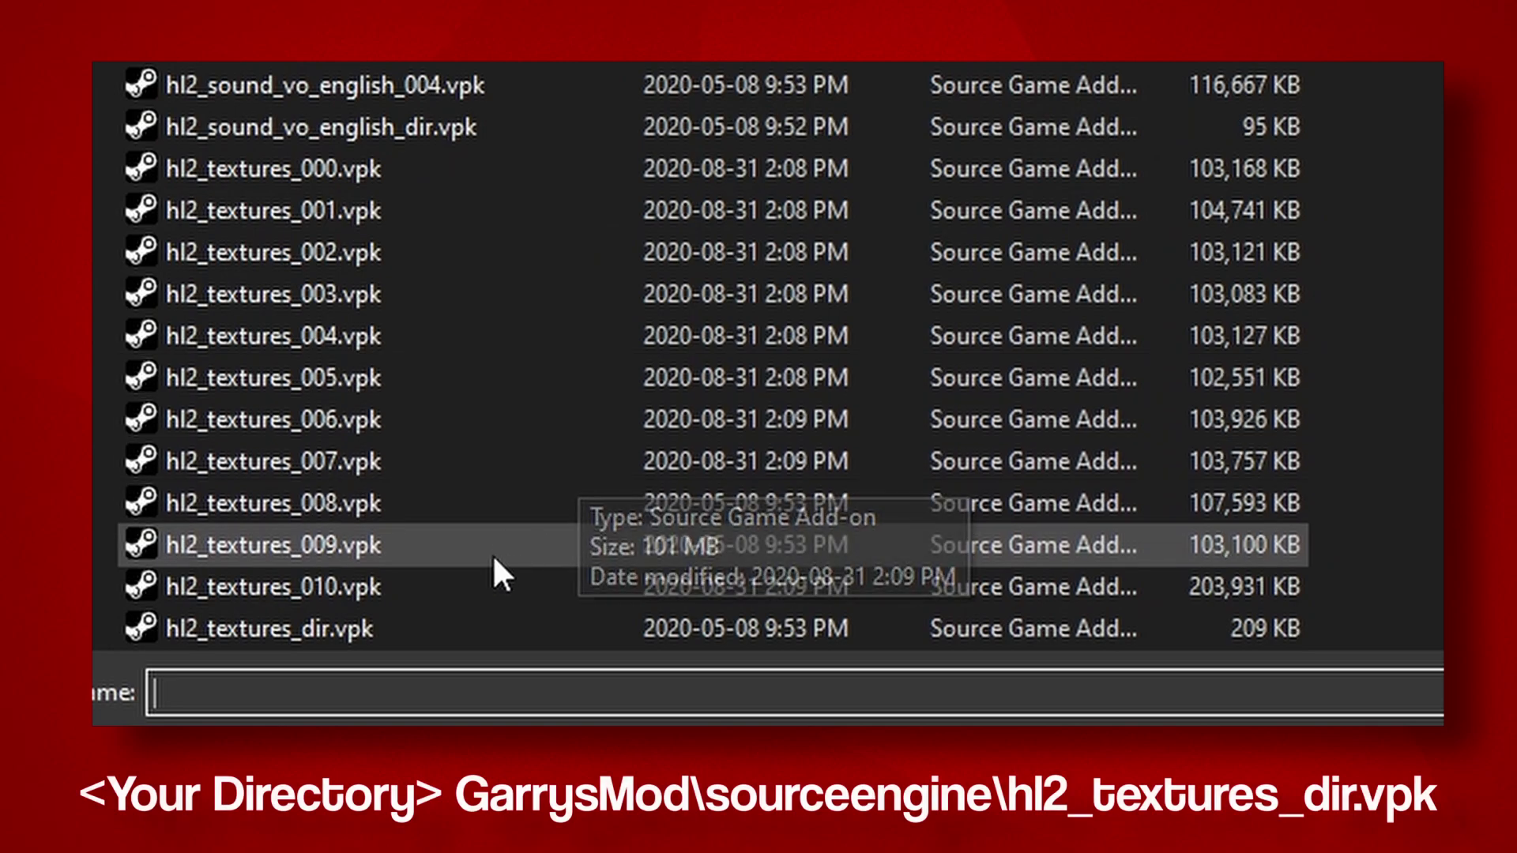
left_click(487, 629)
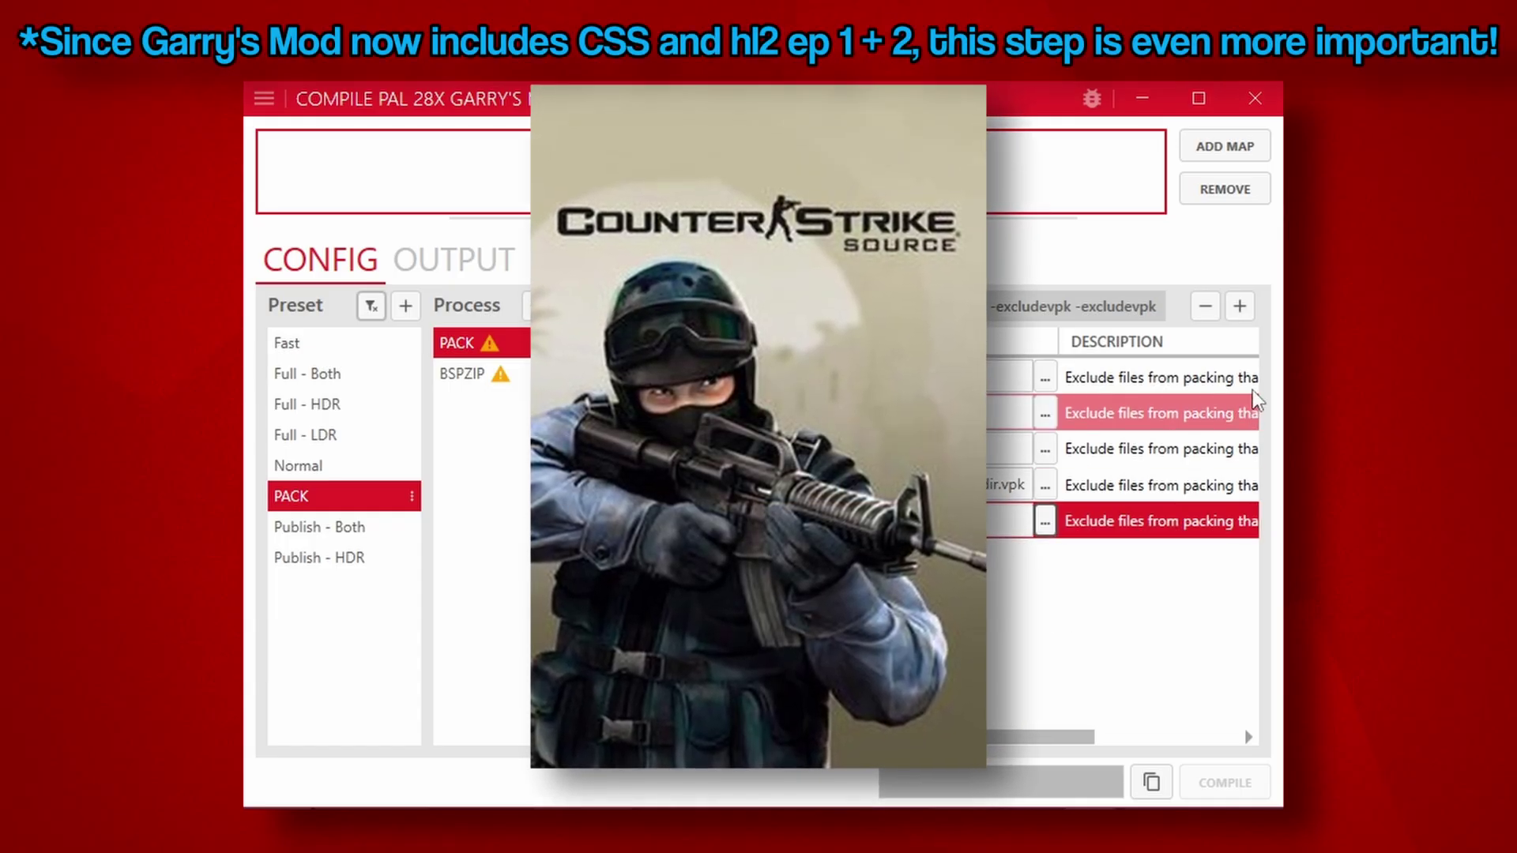
Add a sixth Exclude VPK Files parameter and set it to Counter-Strike Source\cstrike\cstrike_pak_dir.vpk
left_click(1239, 306)
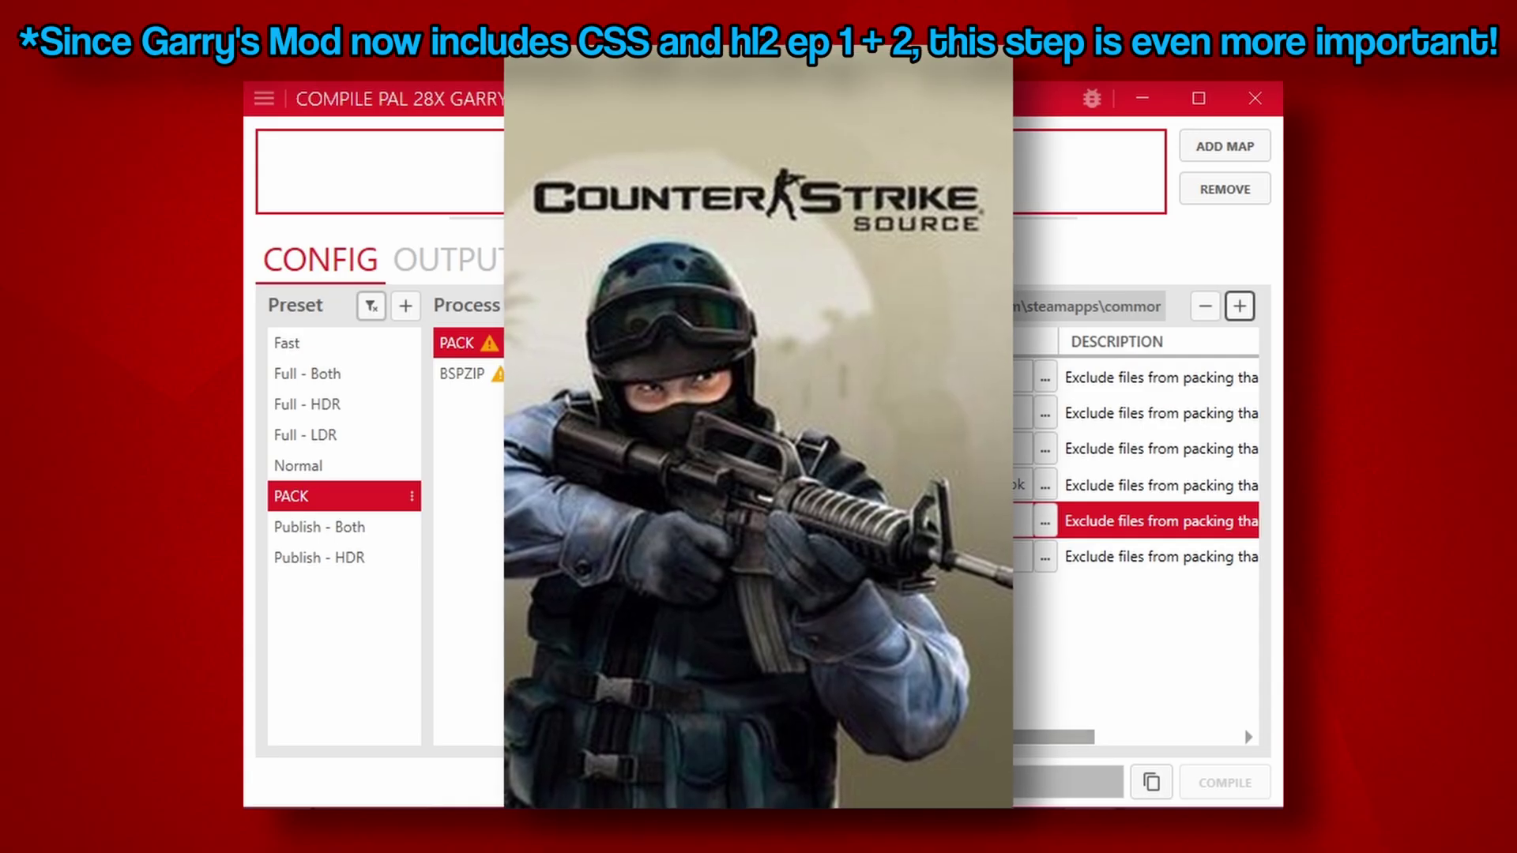
scroll(1137, 474, "left", 5)
scroll(1137, 474, "right", 8)
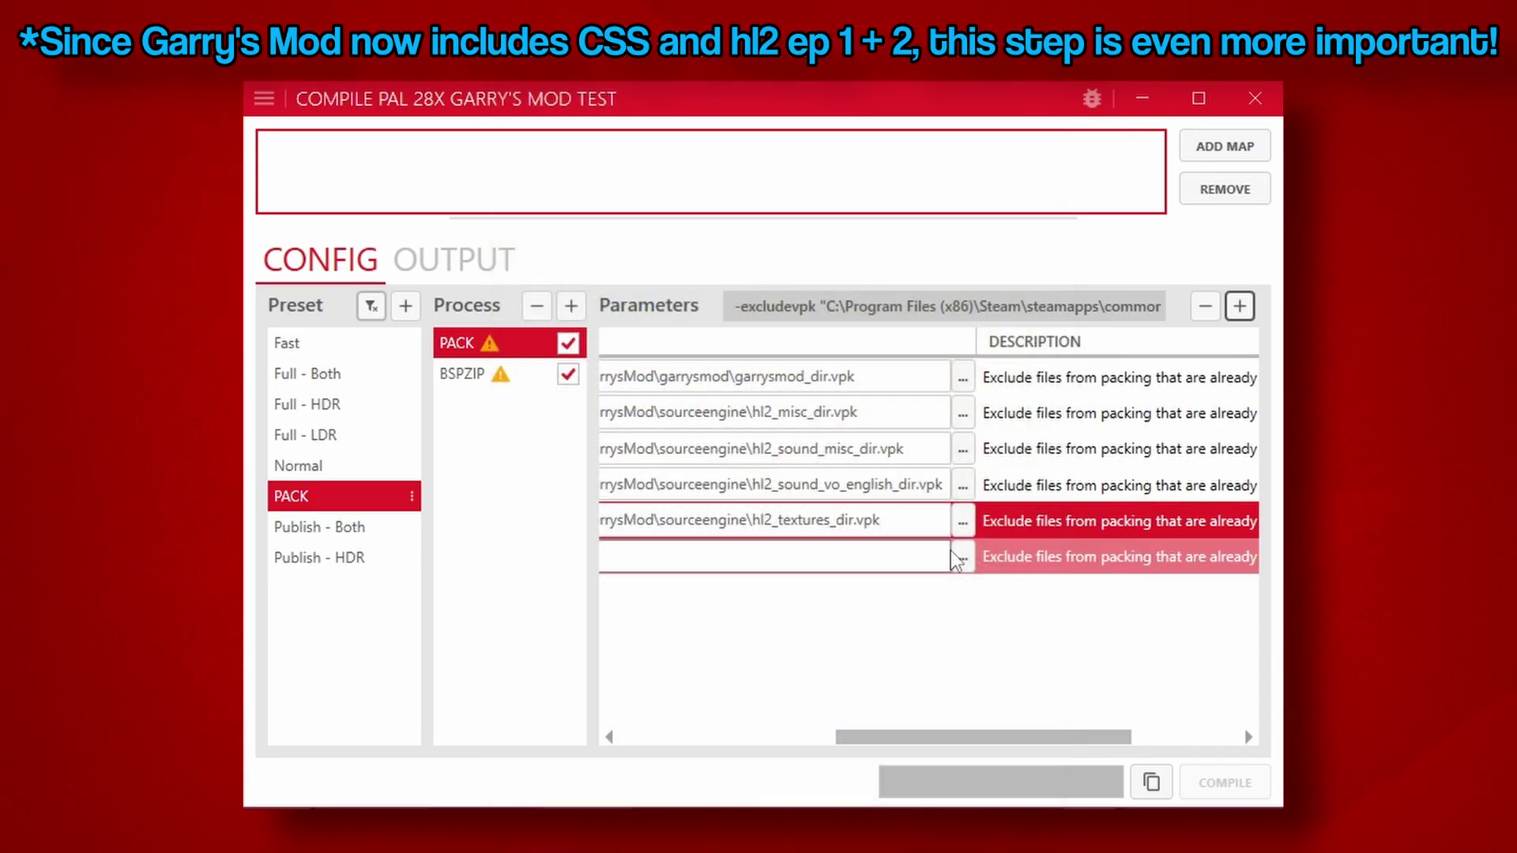
left_click(958, 555)
double_click(533, 275)
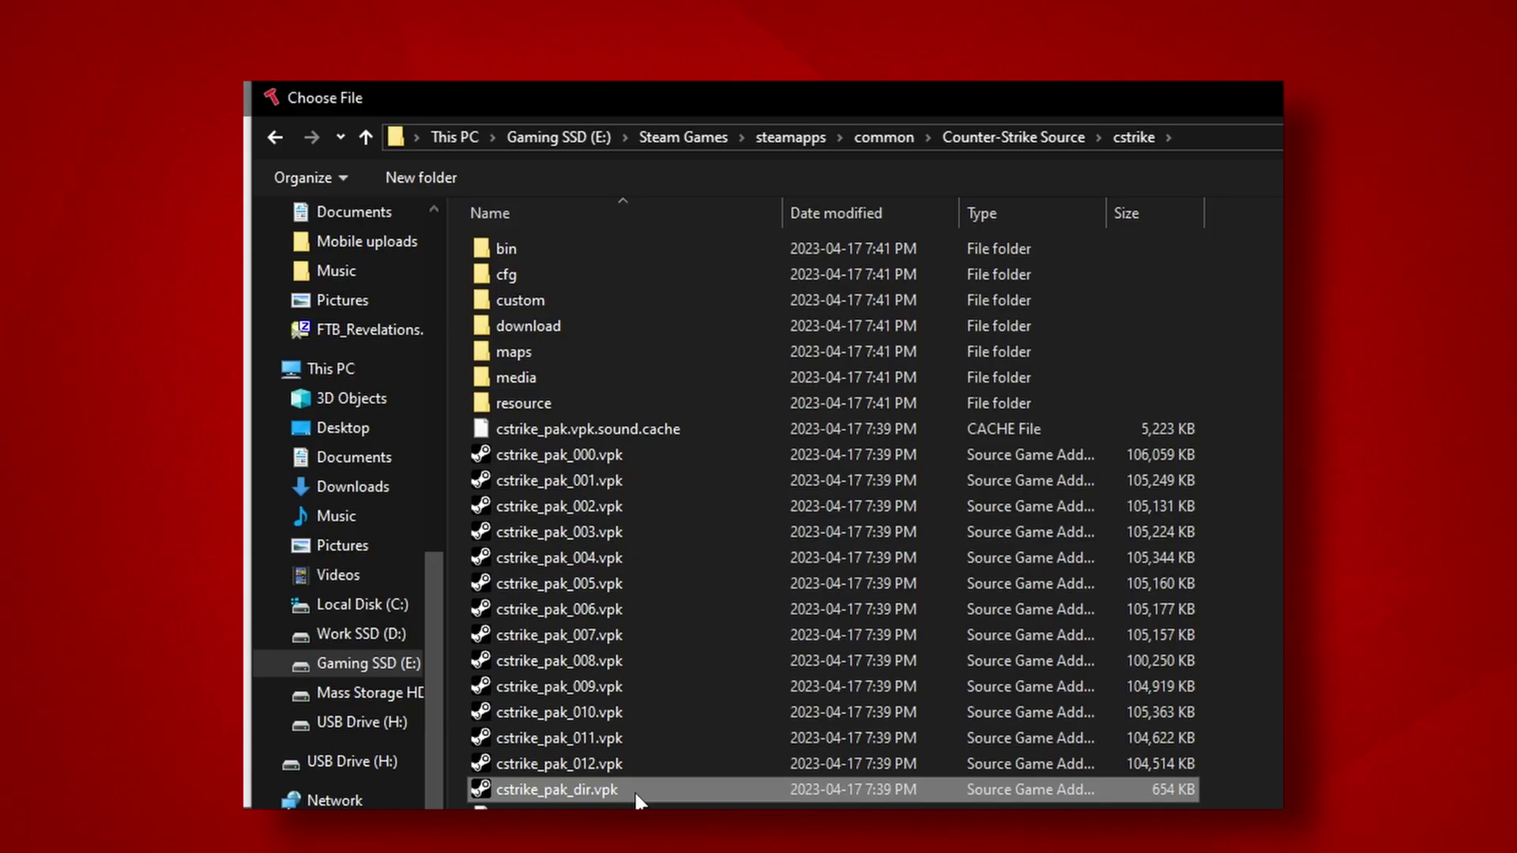
double_click(557, 789)
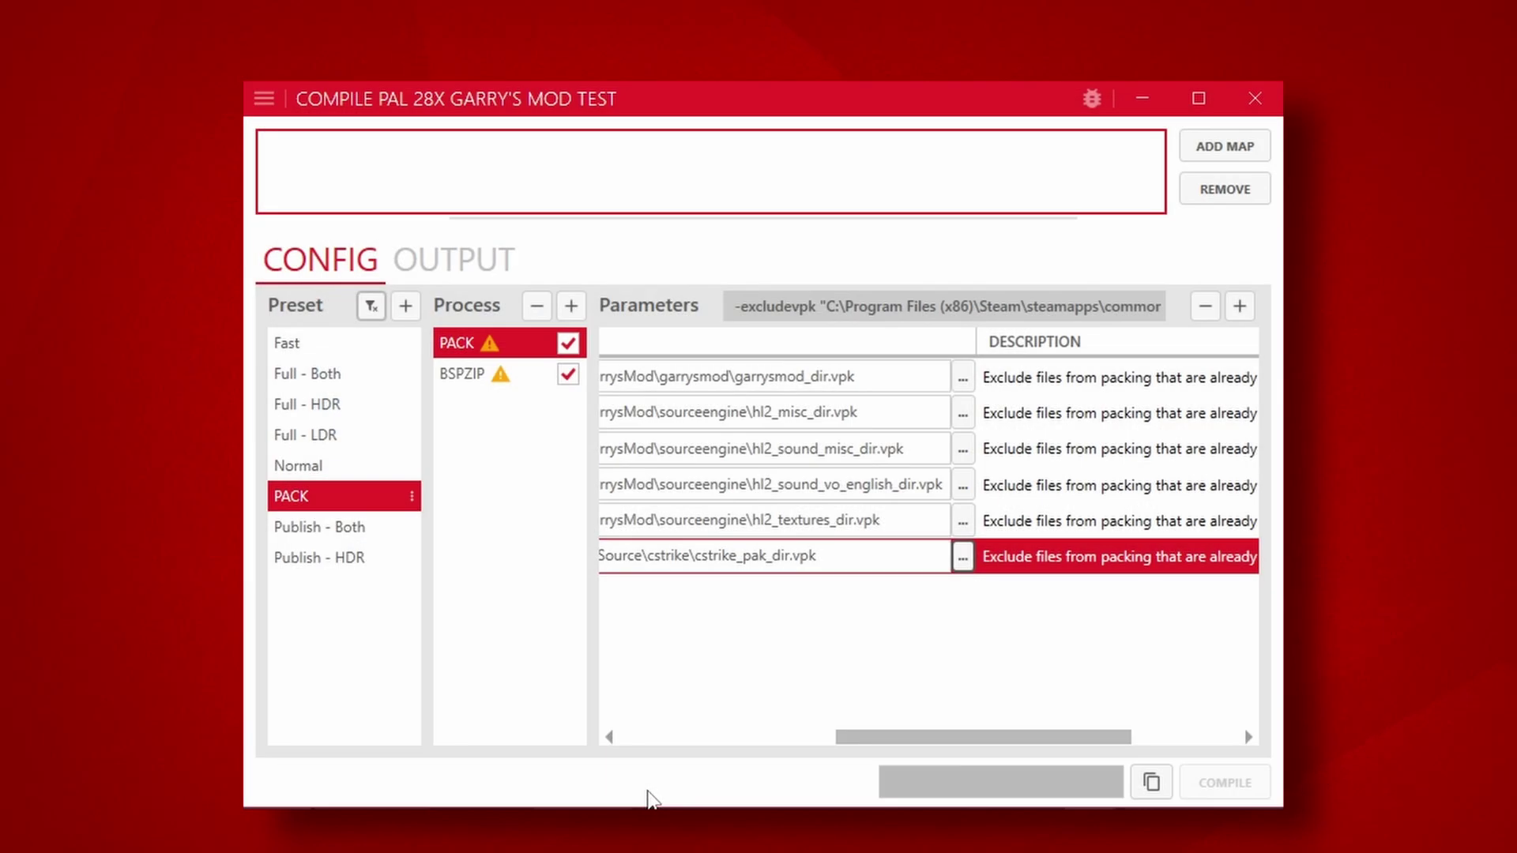
Choose soundscapes_gm_verruckt_v1.txt from garrysmod\scripts for the parameter that packs a specified file
left_click_drag(1010, 735, 895, 752)
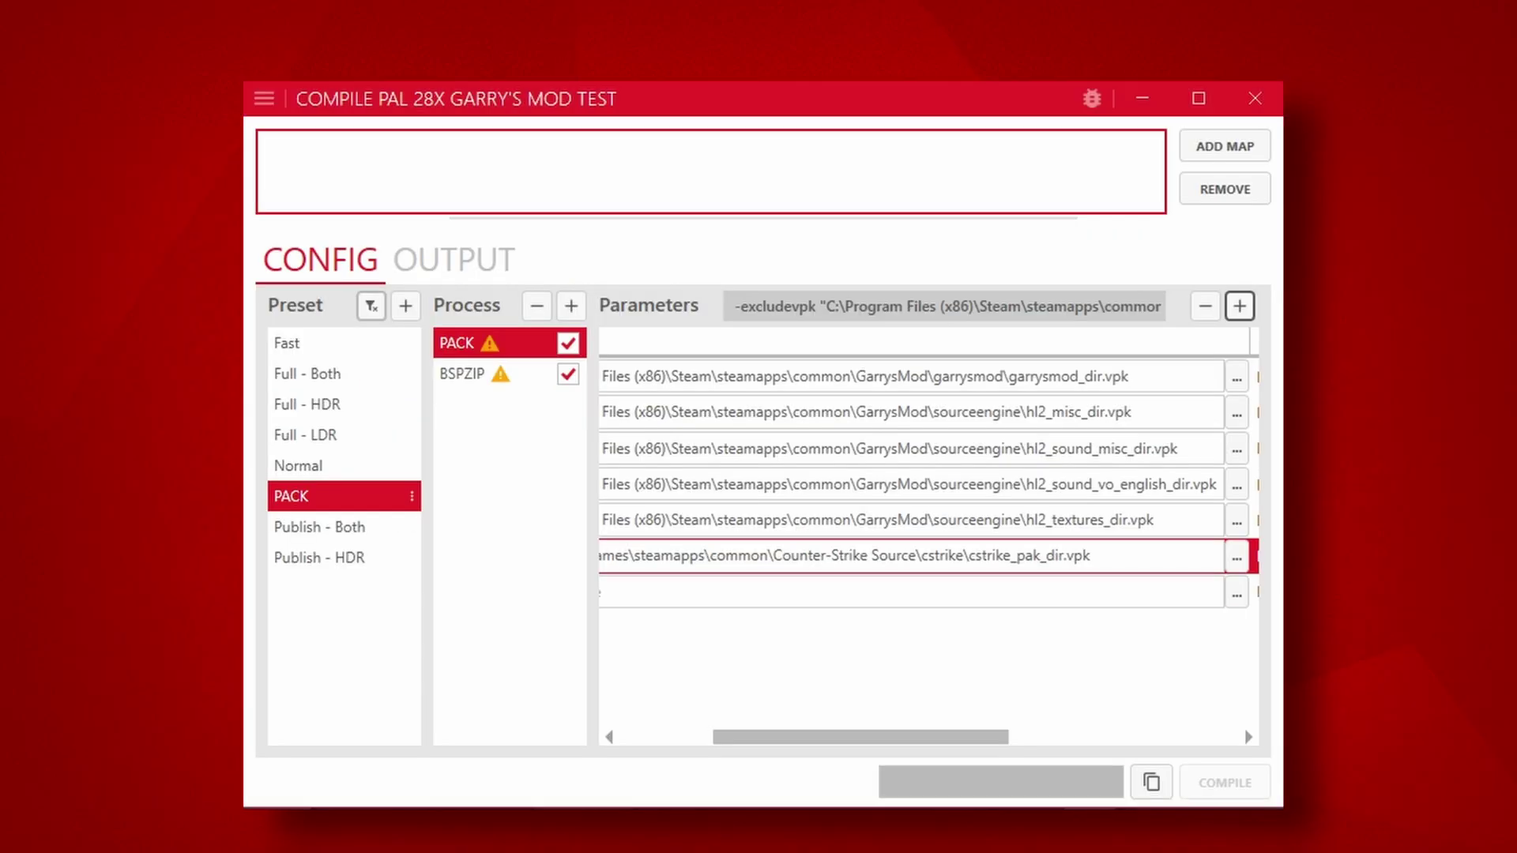
left_click_drag(740, 746, 813, 736)
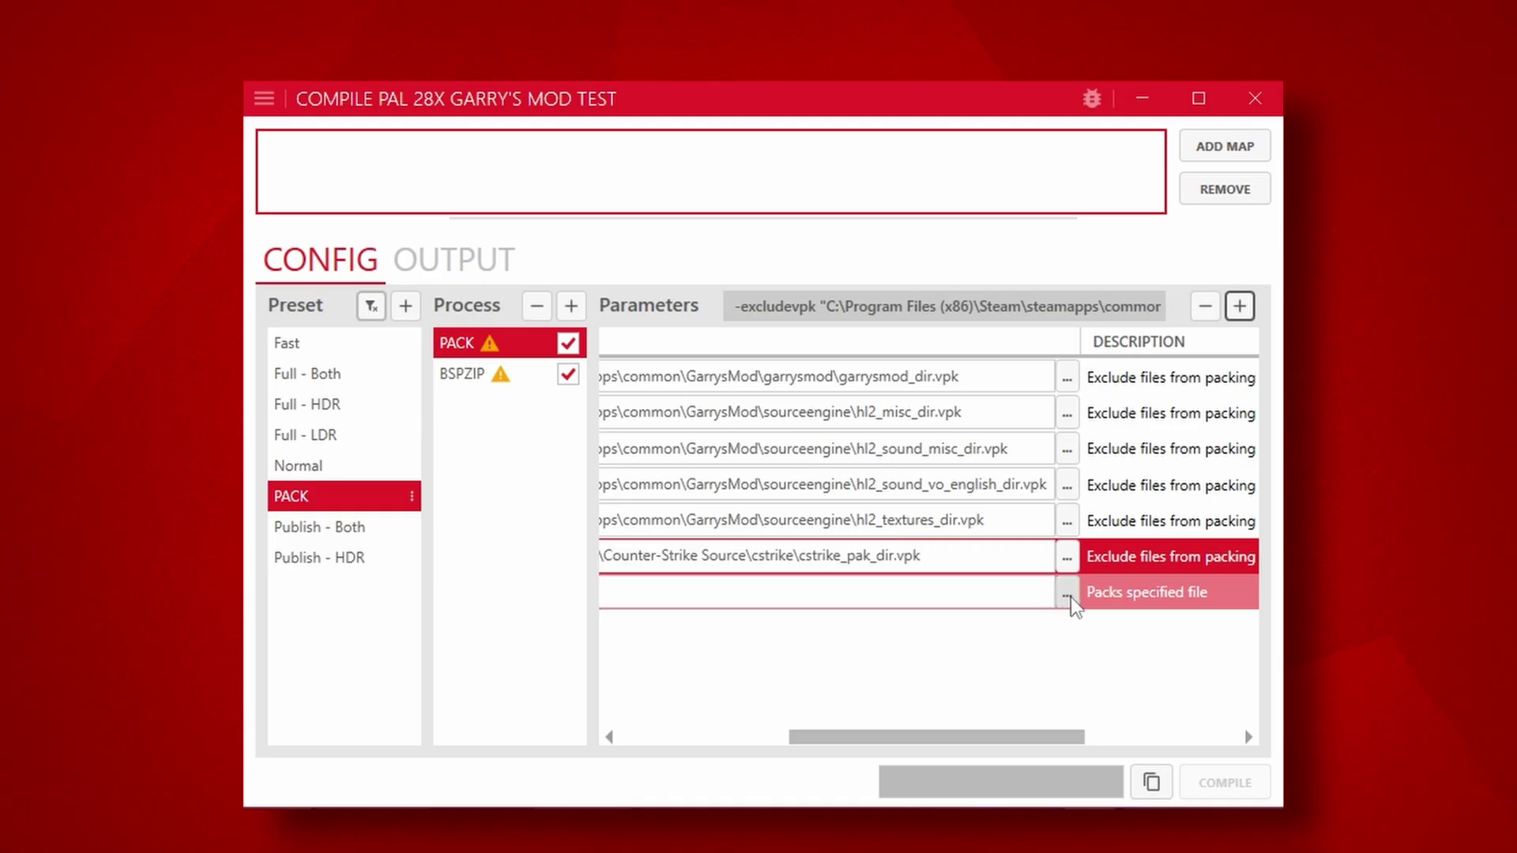
left_click(1068, 594)
double_click(525, 300)
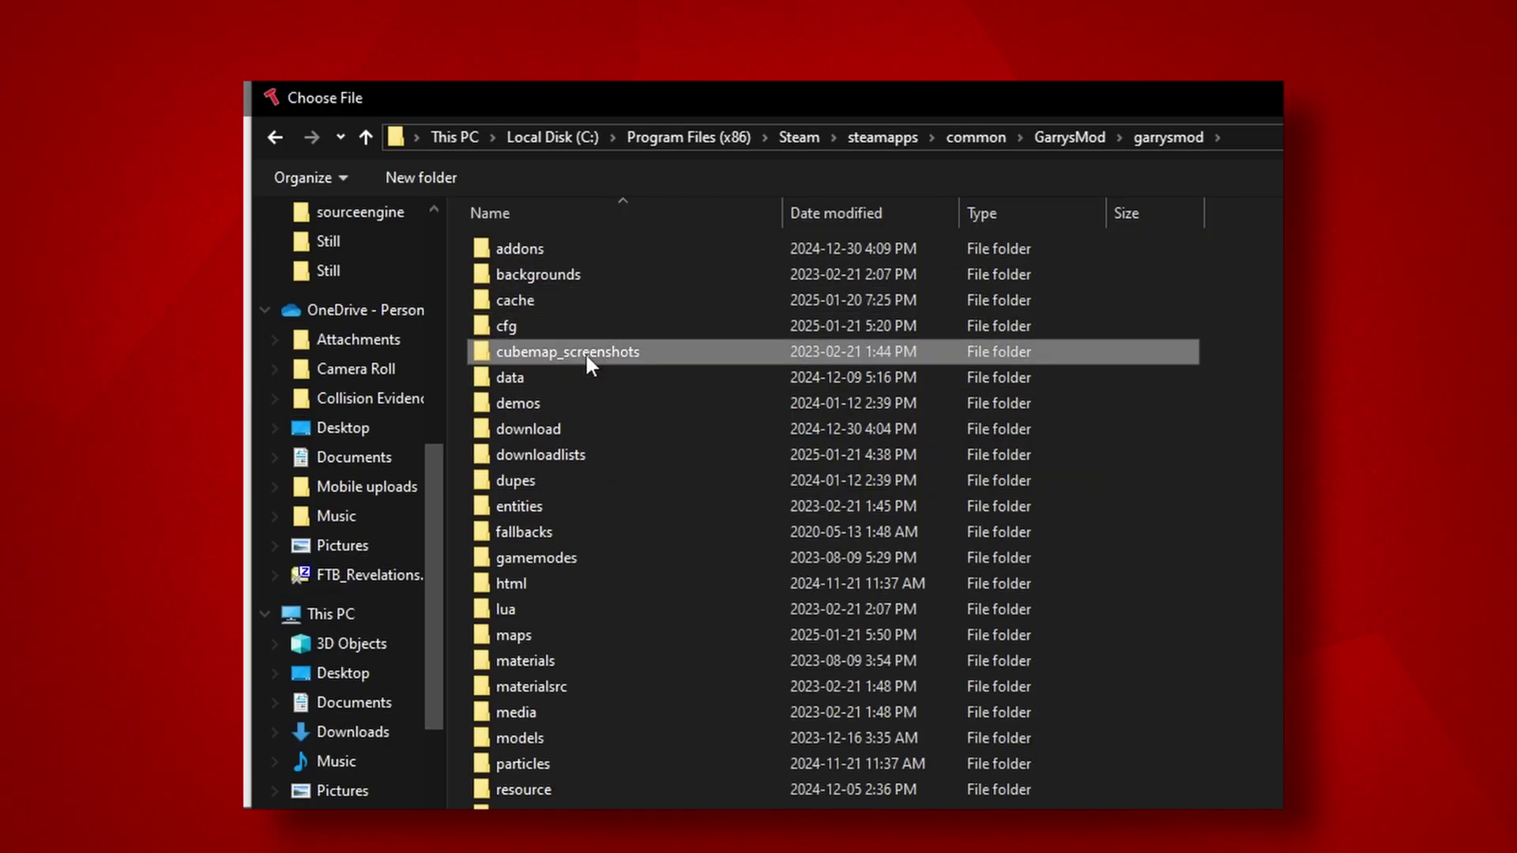
scroll(597, 780, "down", 2)
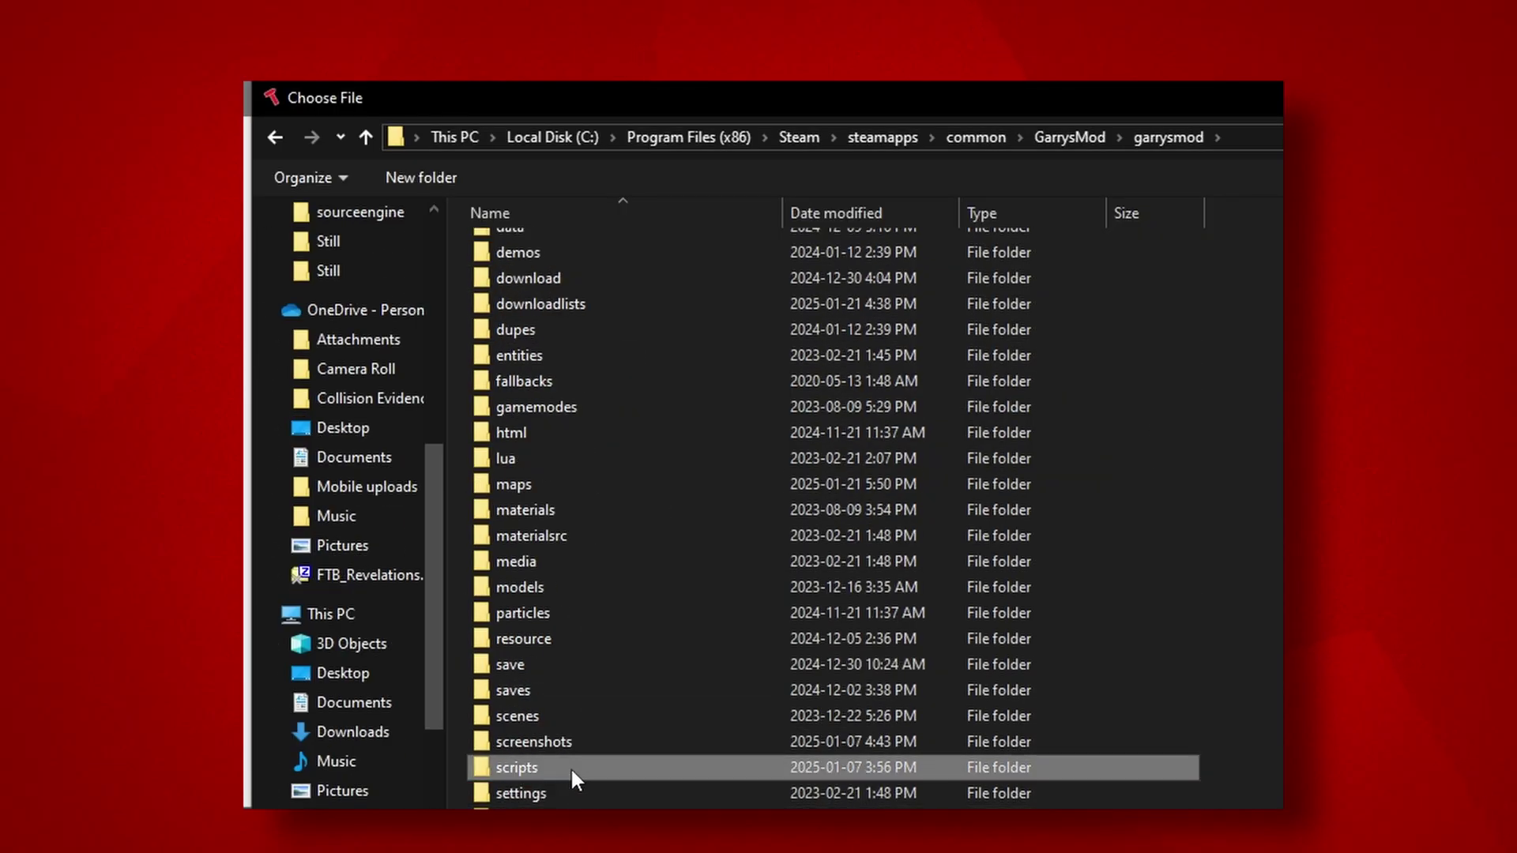
double_click(570, 766)
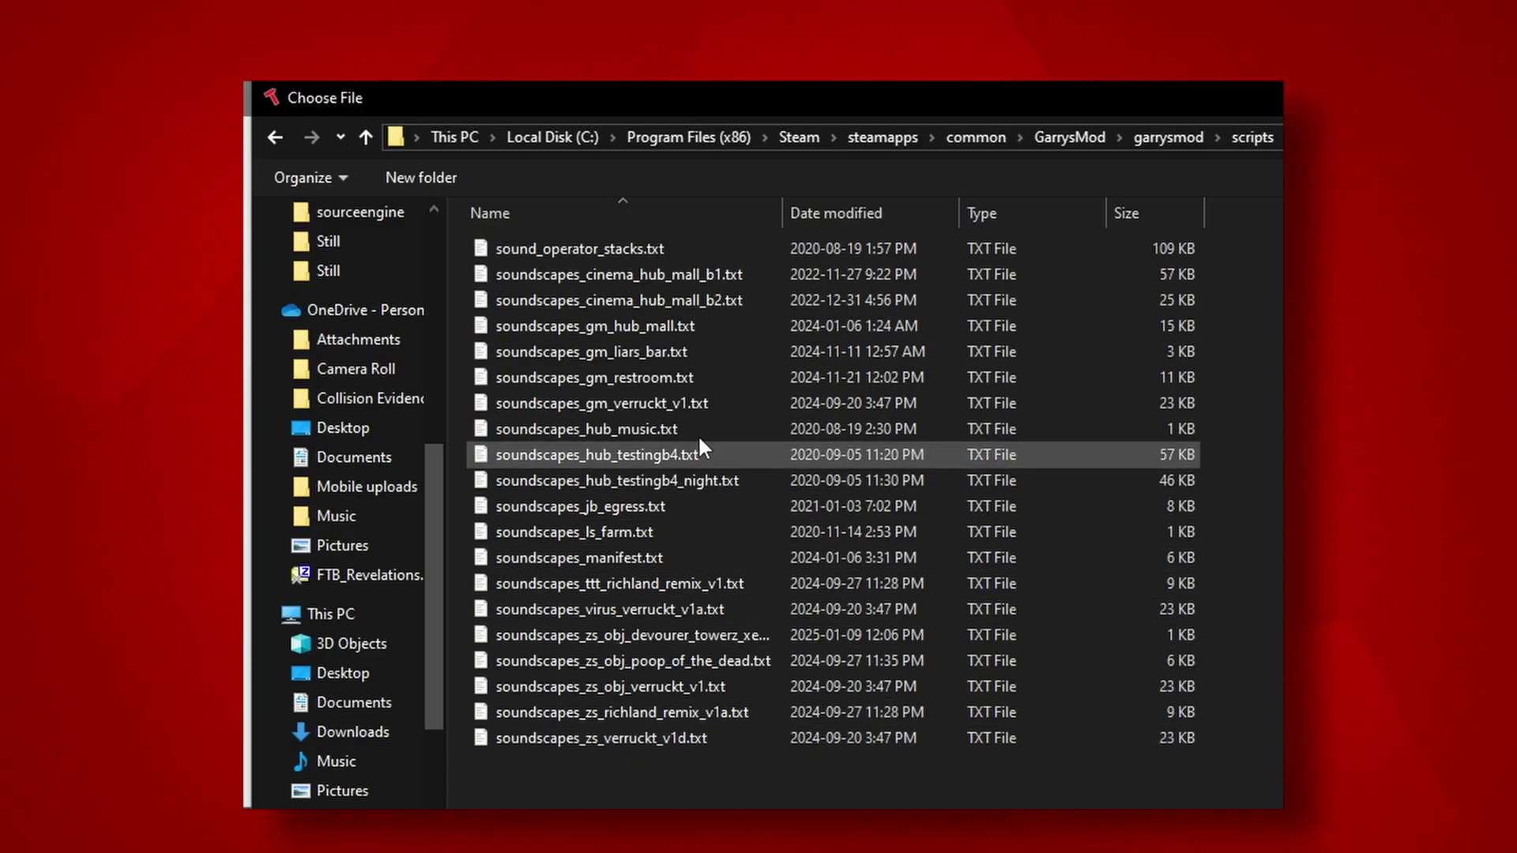
left_click(723, 401)
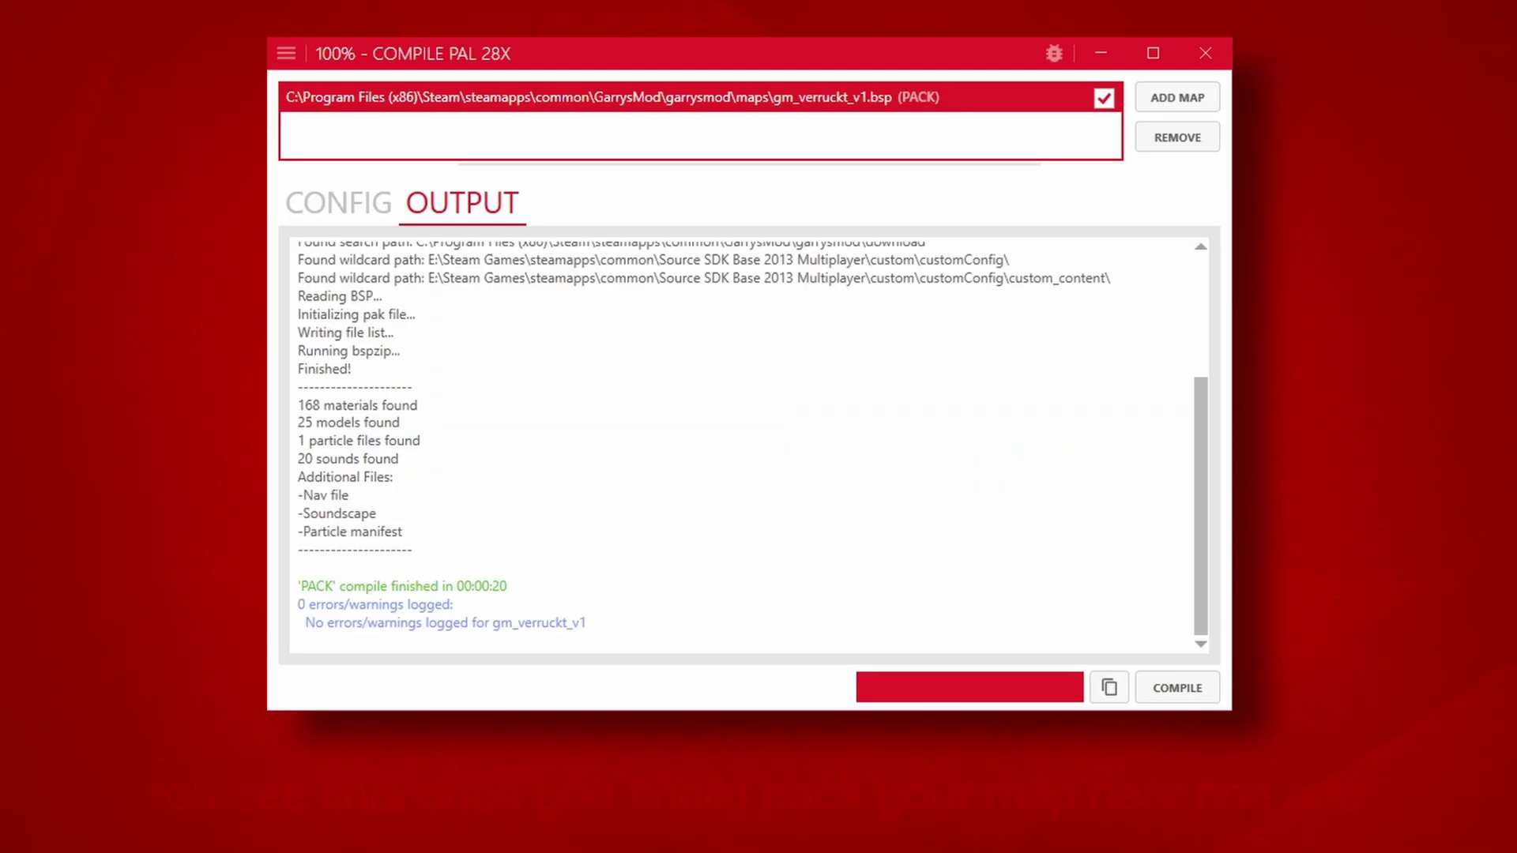
scroll(714, 514, "up", 4)
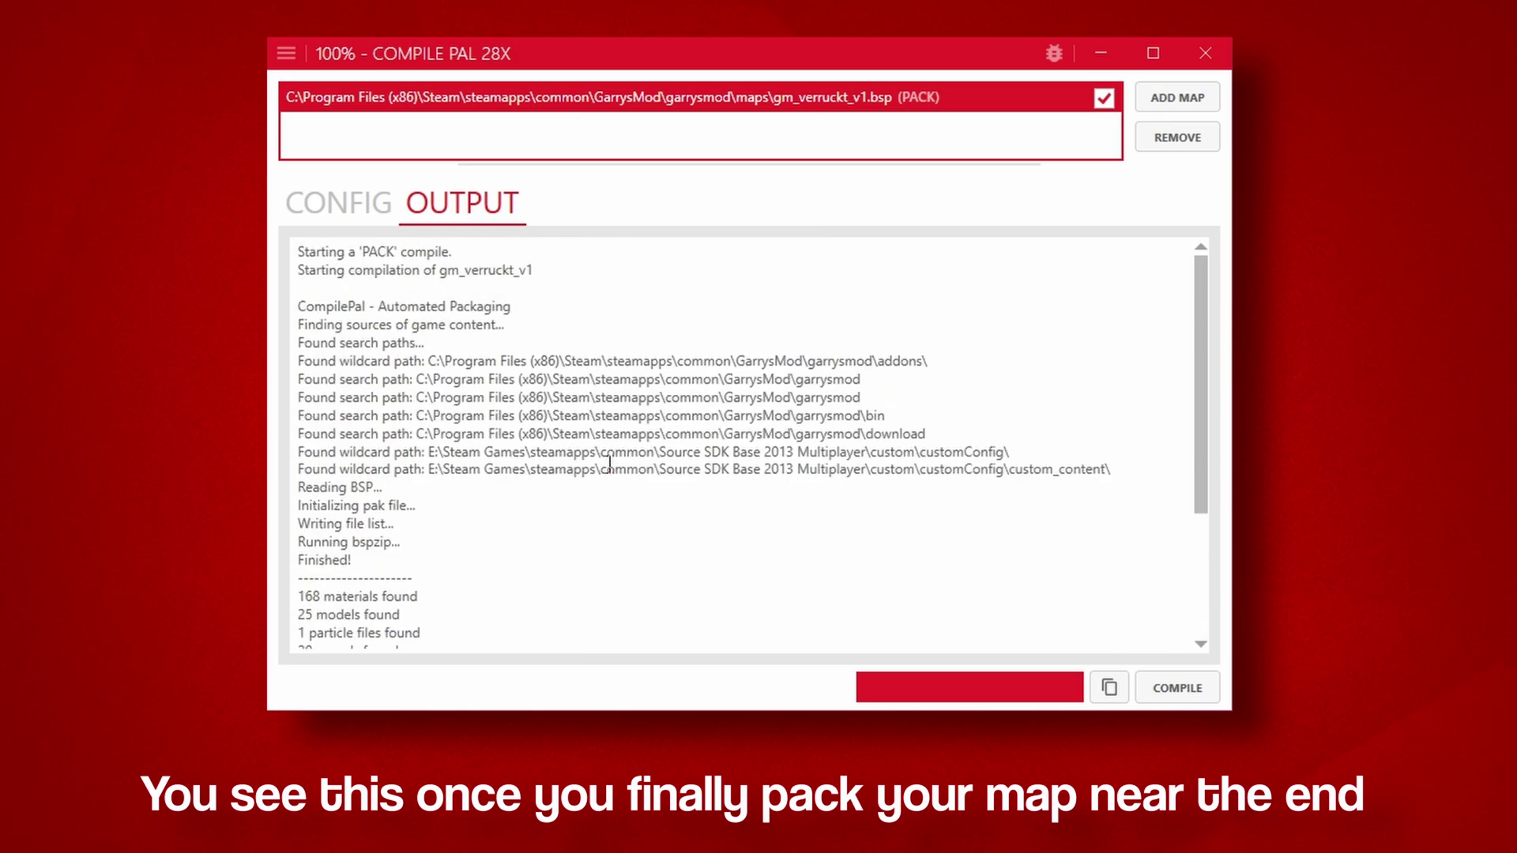
scroll(612, 460, "down", 4)
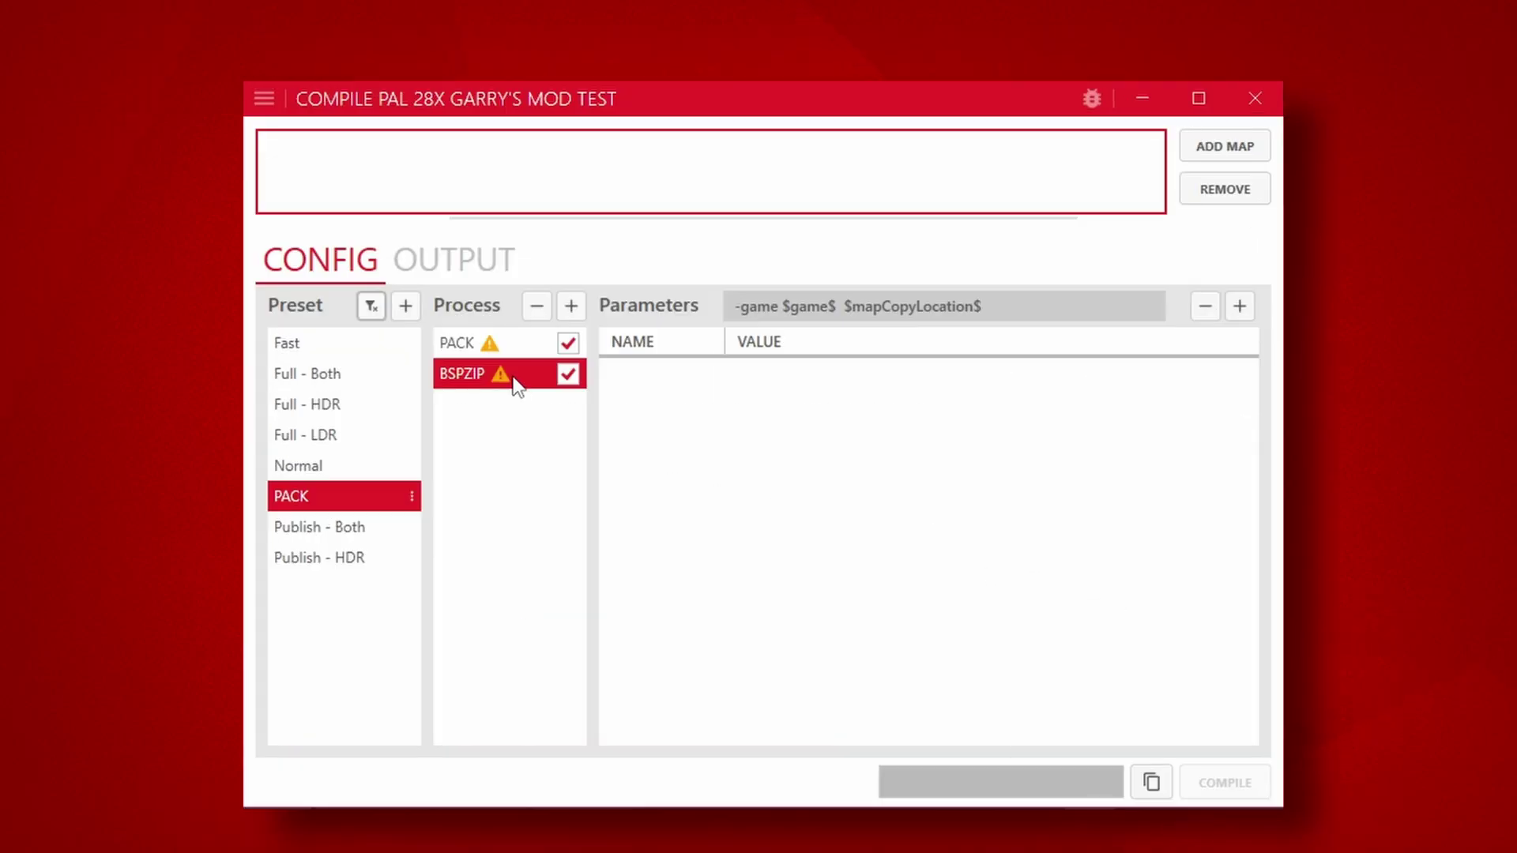
Add the Compress parameter from the Incompatible group to the BSPZIP process
left_click(1239, 306)
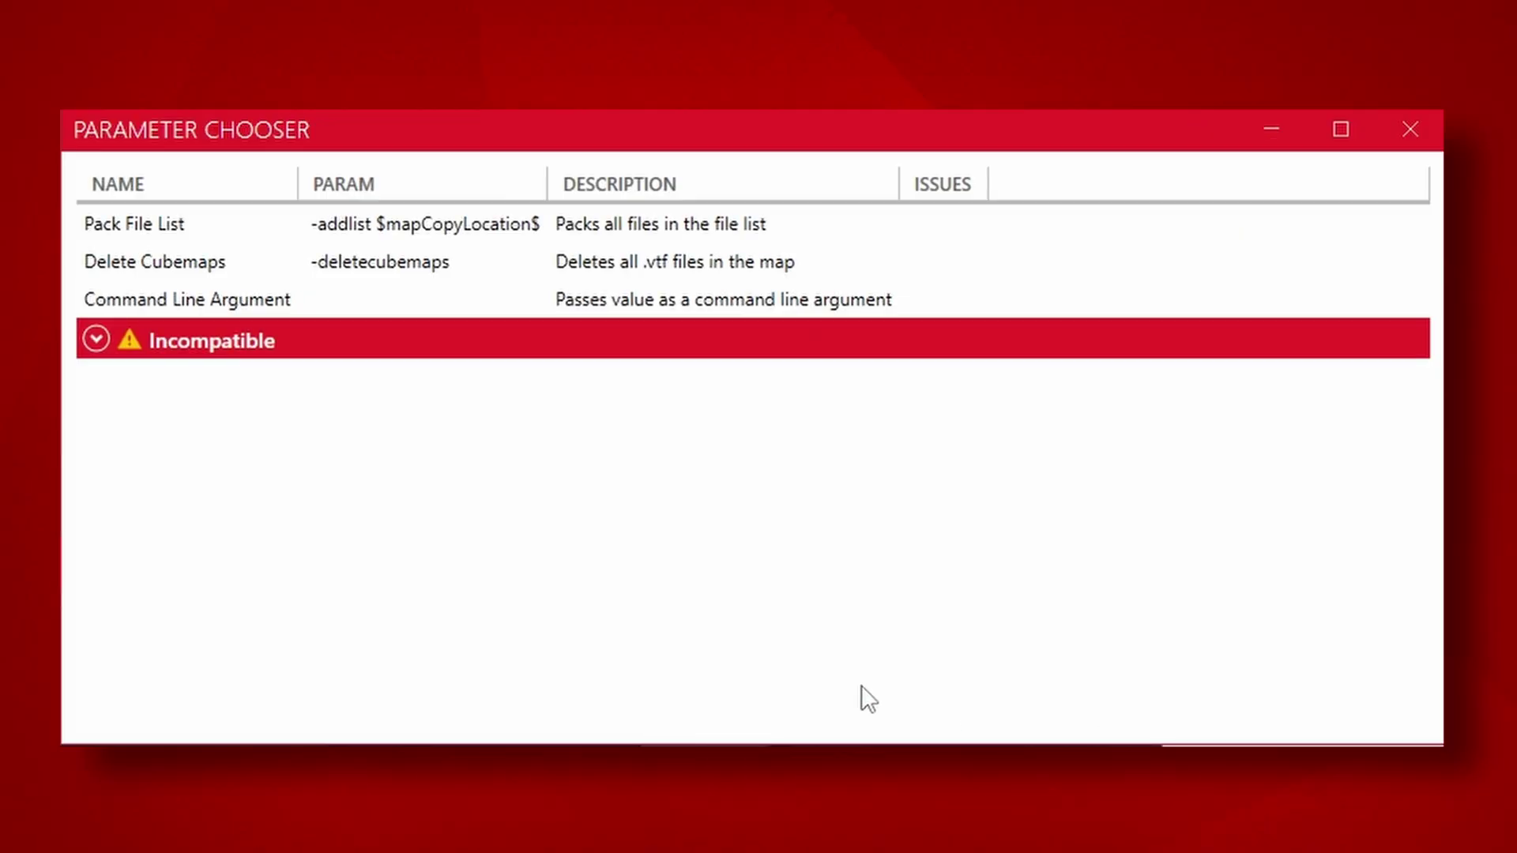
left_click(89, 338)
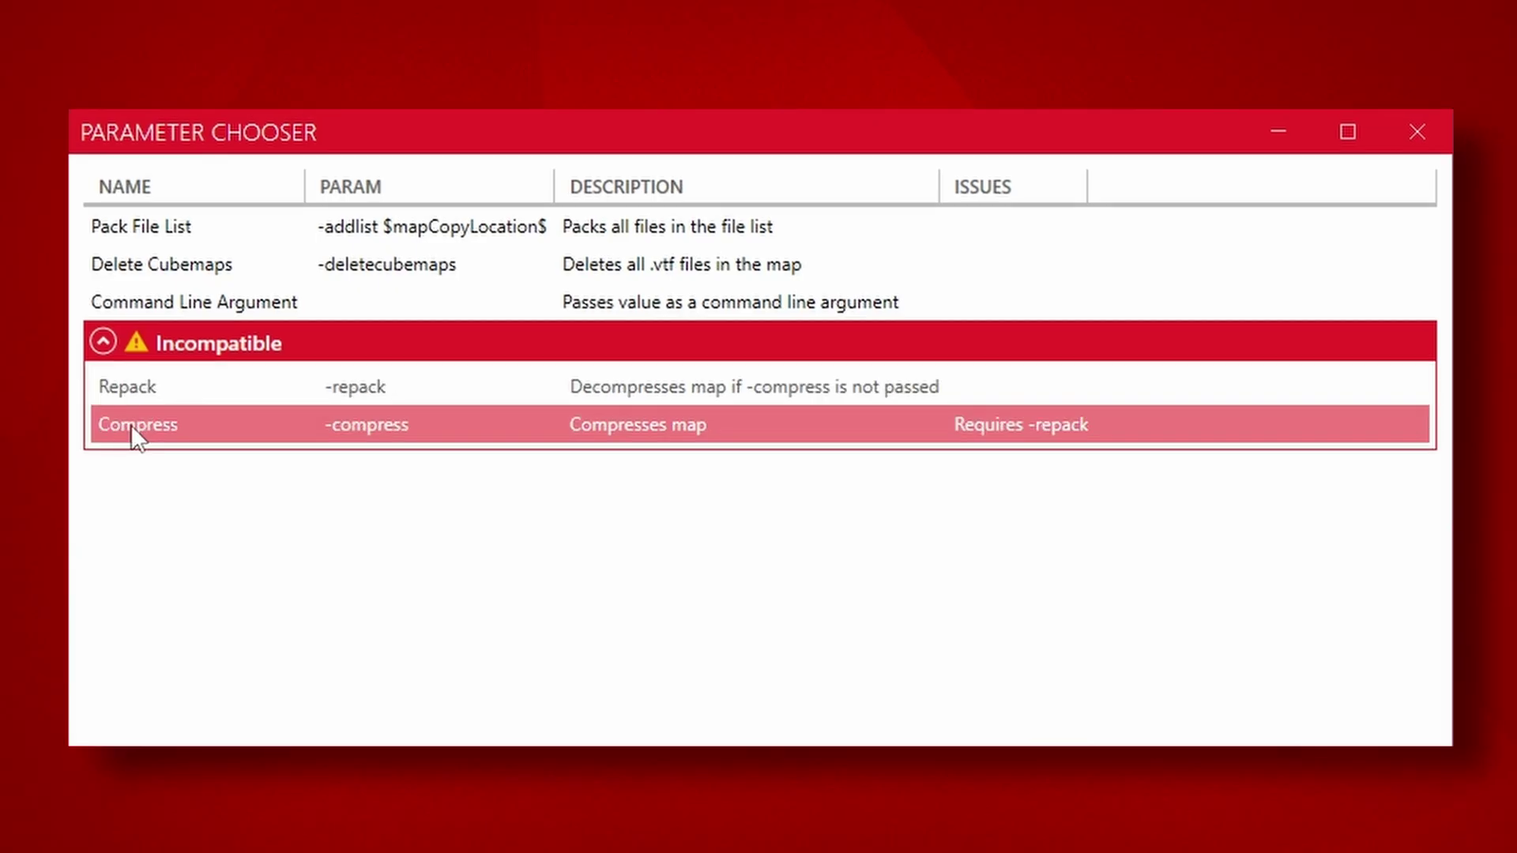
double_click(130, 424)
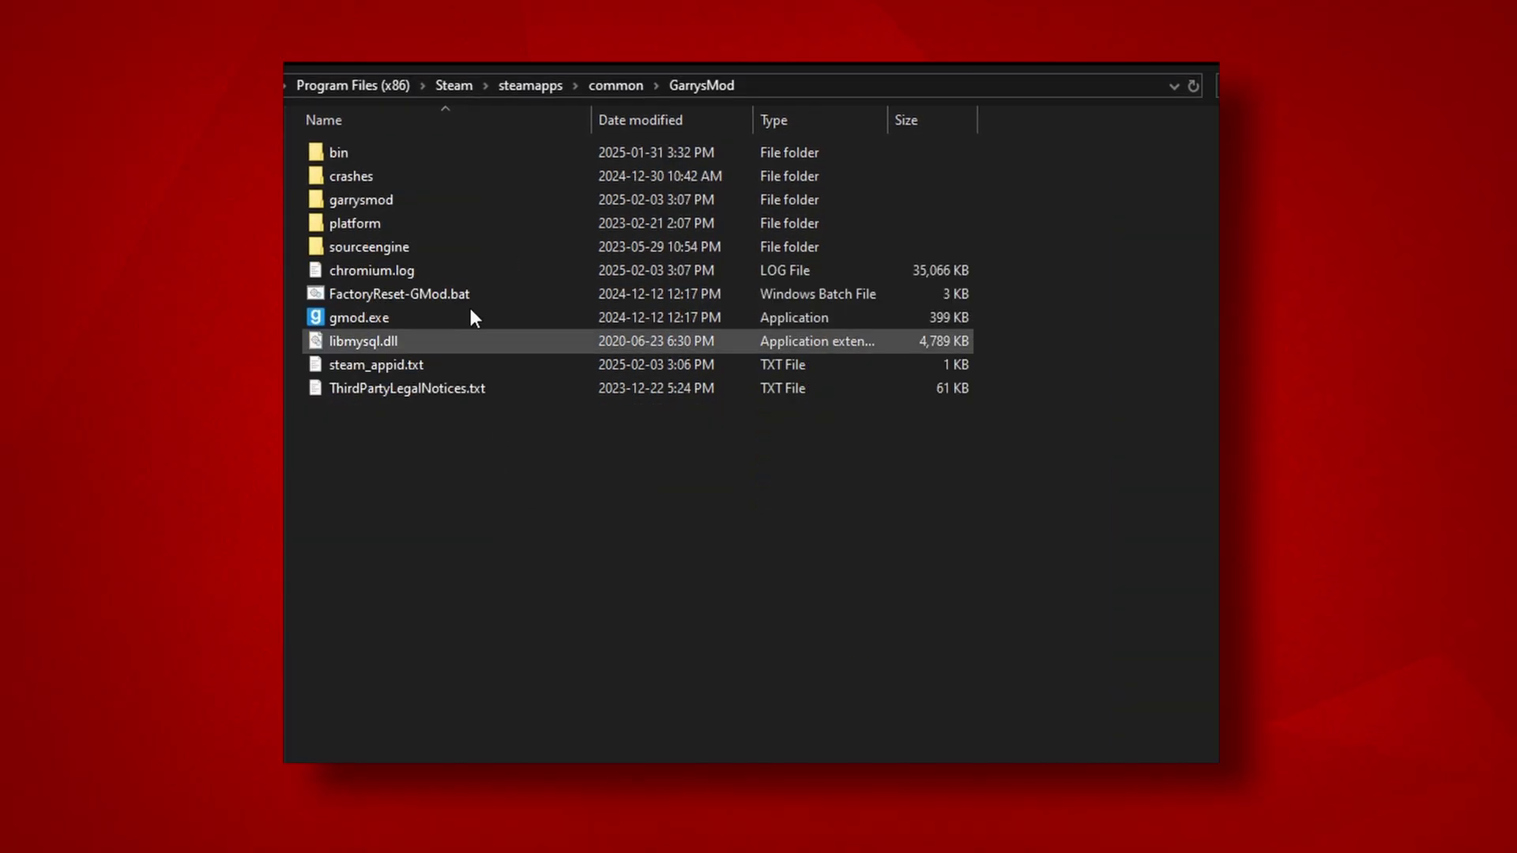
Open gameinfo.txt from the garrysmod folder inside the GarrysMod directory for editing
left_click(437, 201)
double_click(437, 202)
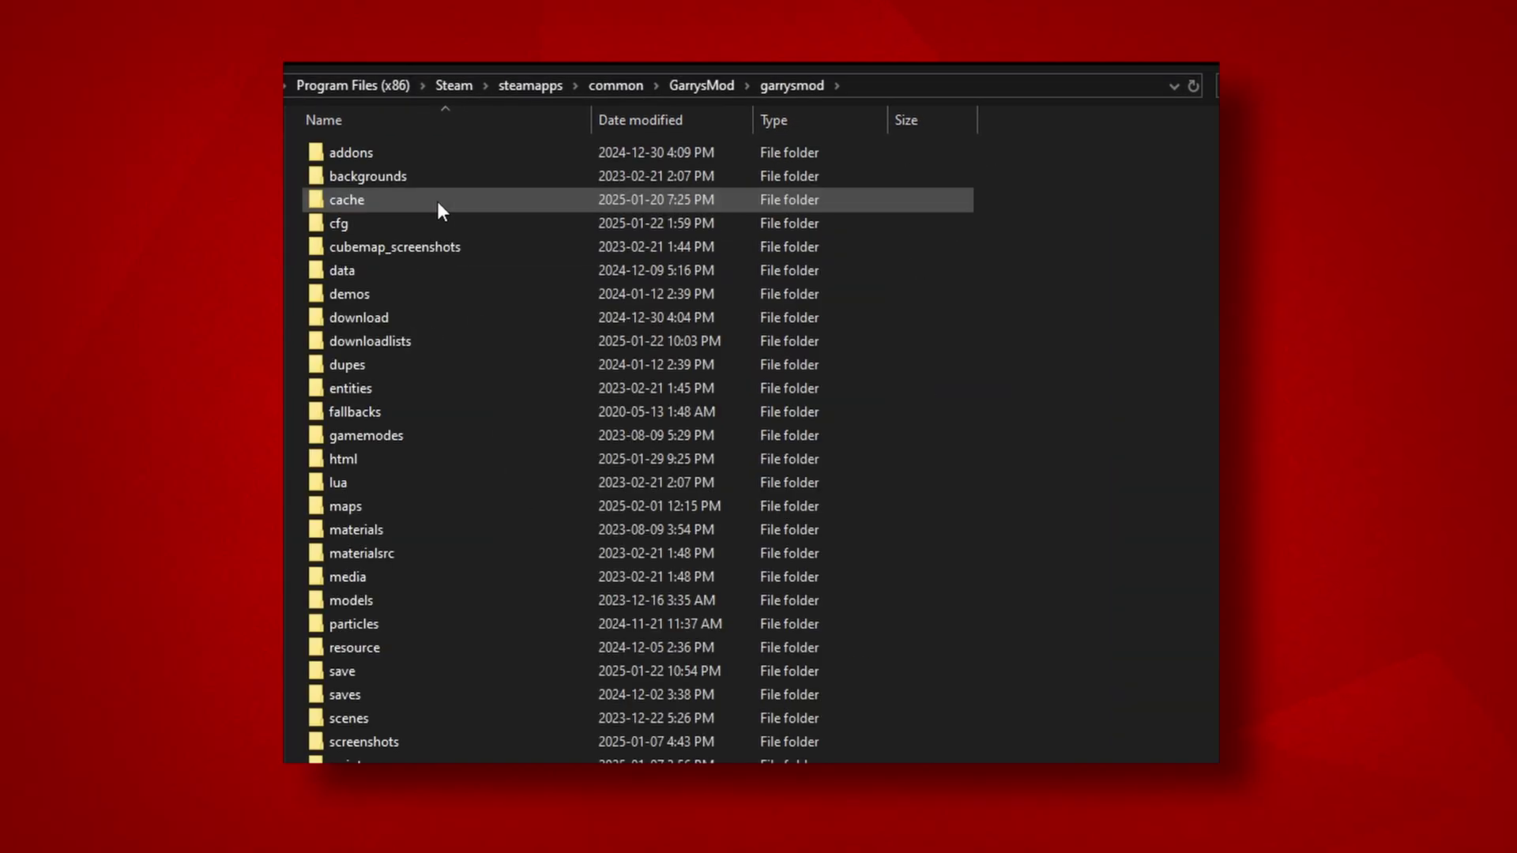
scroll(443, 234, "down", 6)
scroll(443, 234, "down", 3)
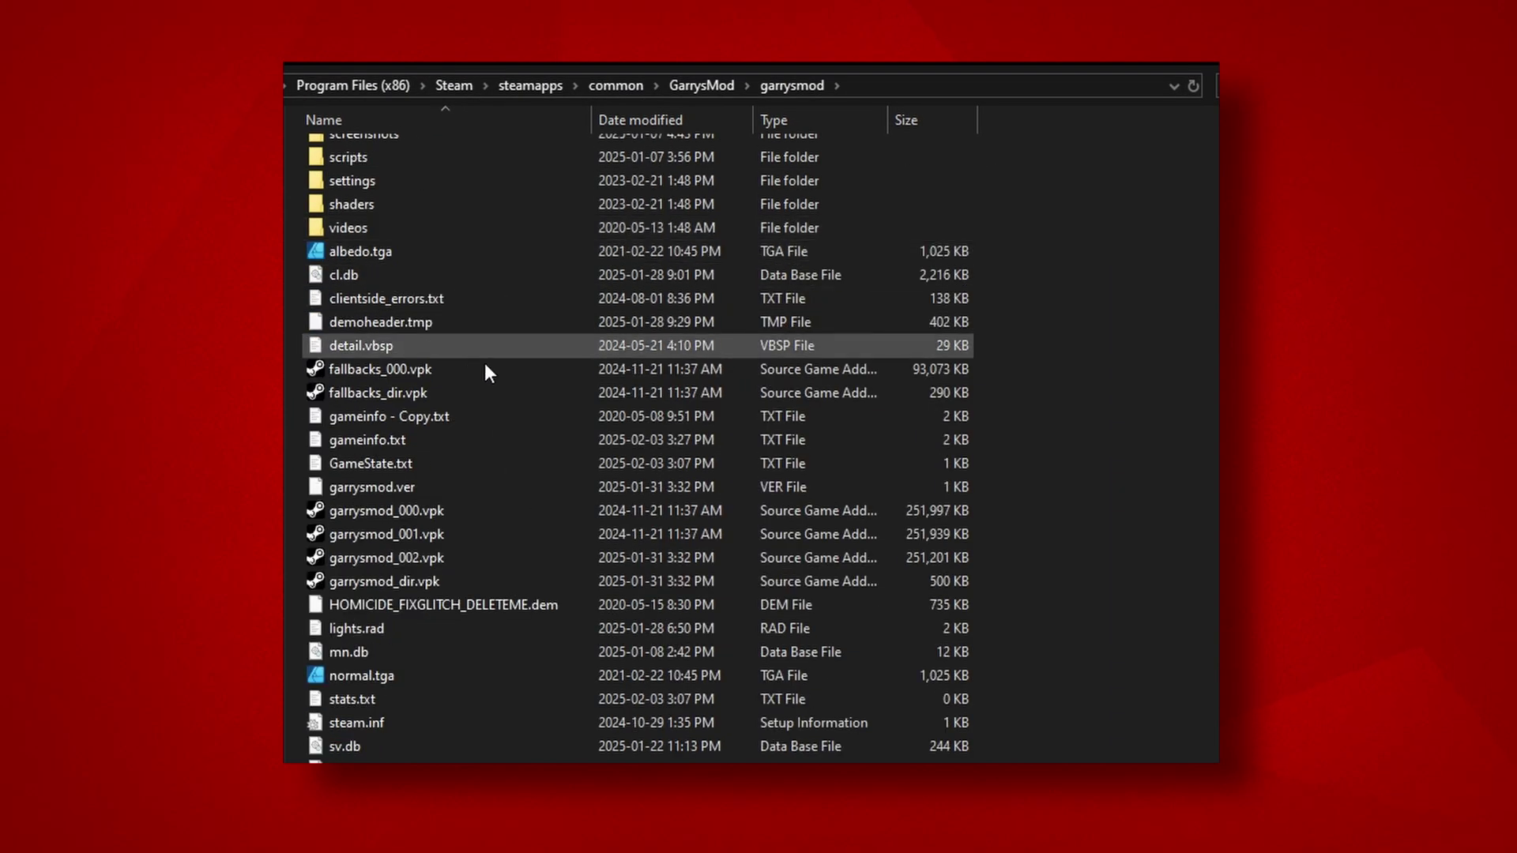
double_click(460, 443)
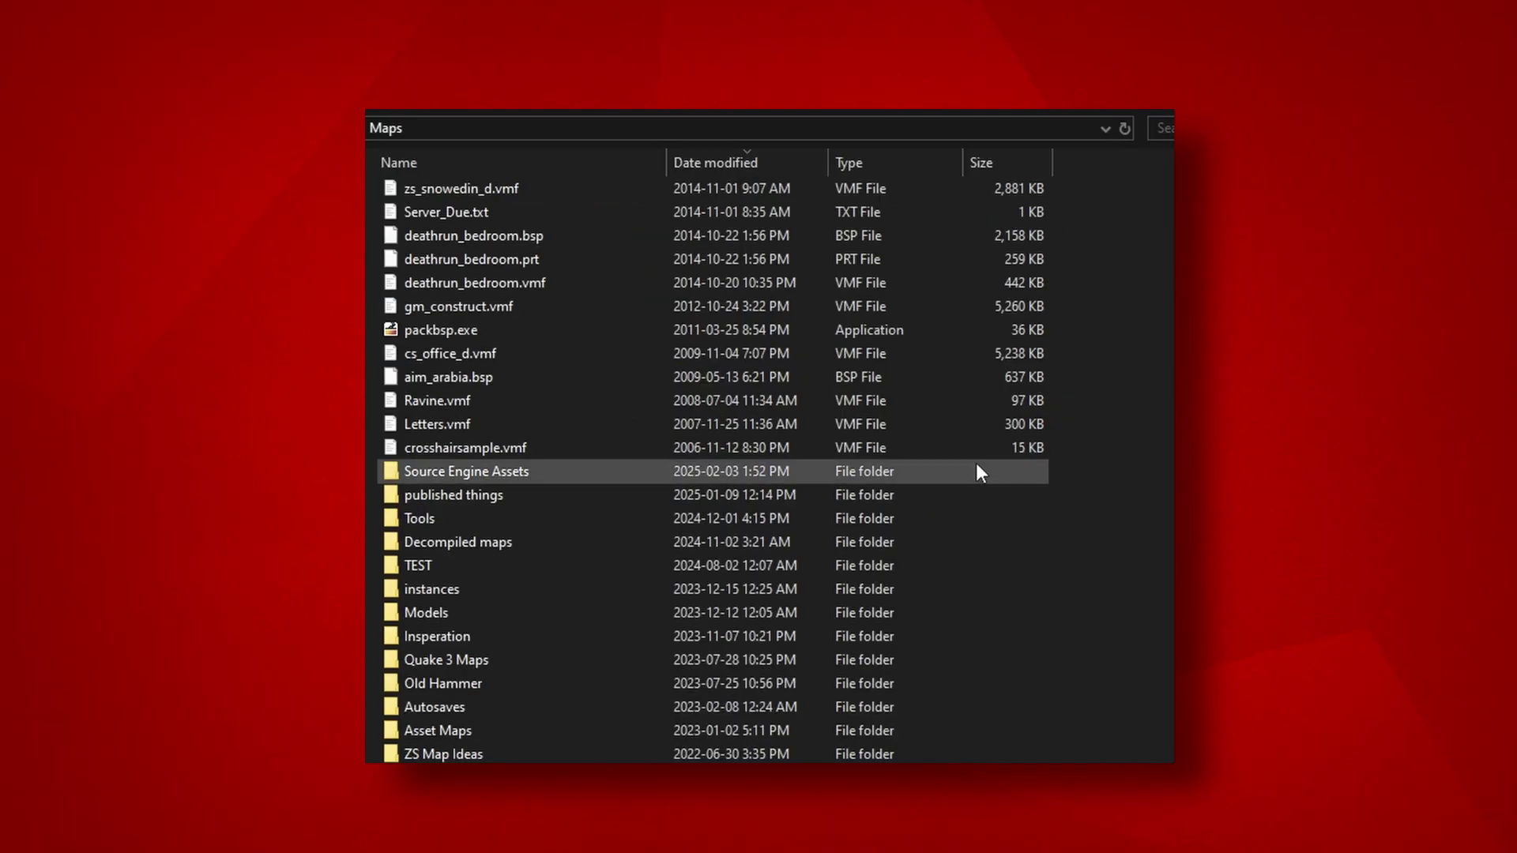
Examine how the content is organised in Maps\Source Engine Assets\custom_content, including its roflmodels and roflsounds folders
double_click(976, 466)
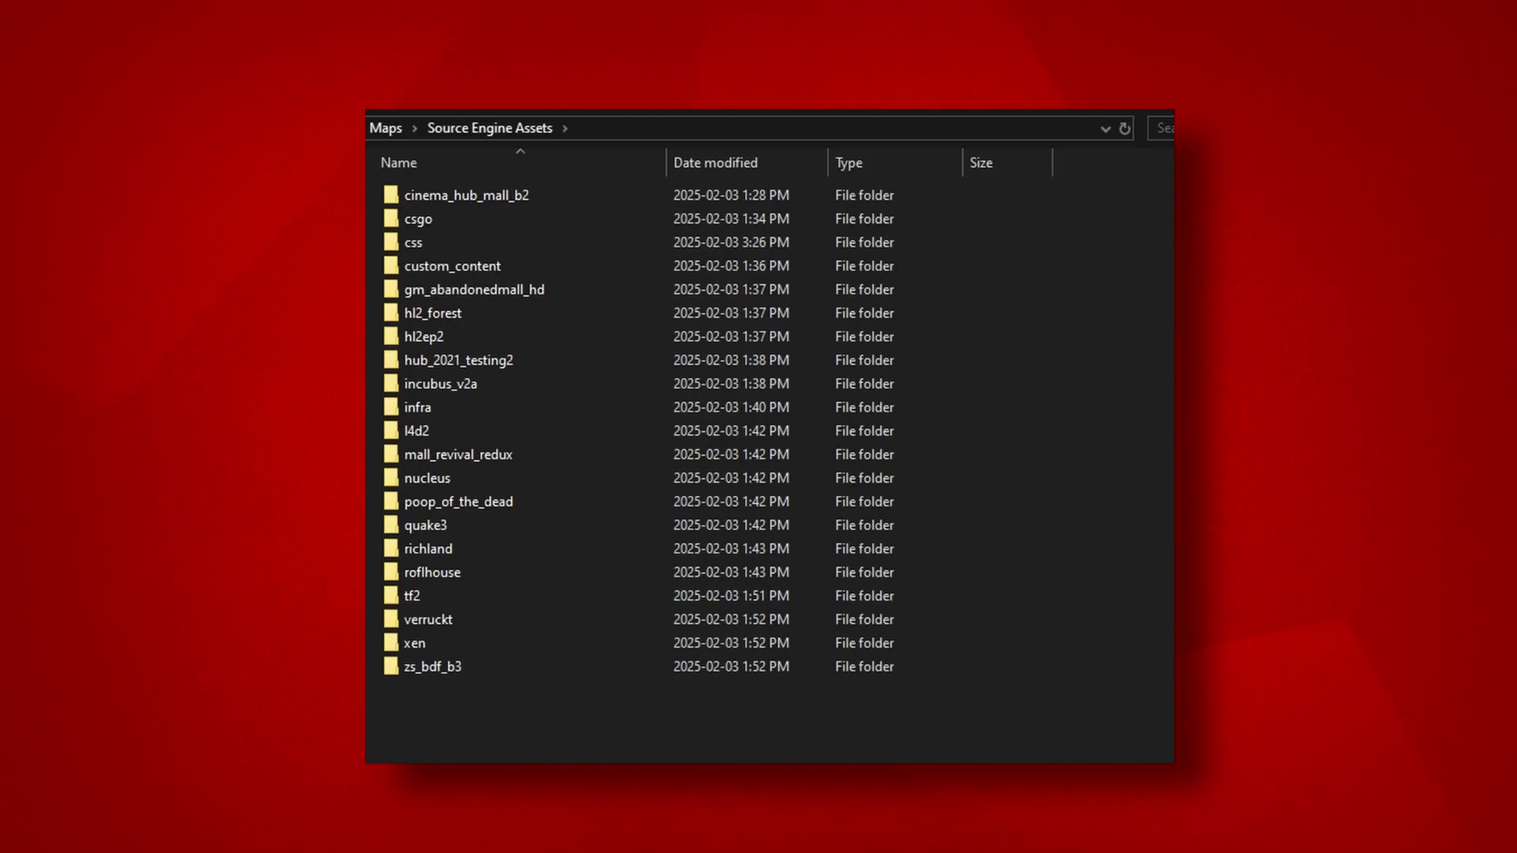
double_click(993, 262)
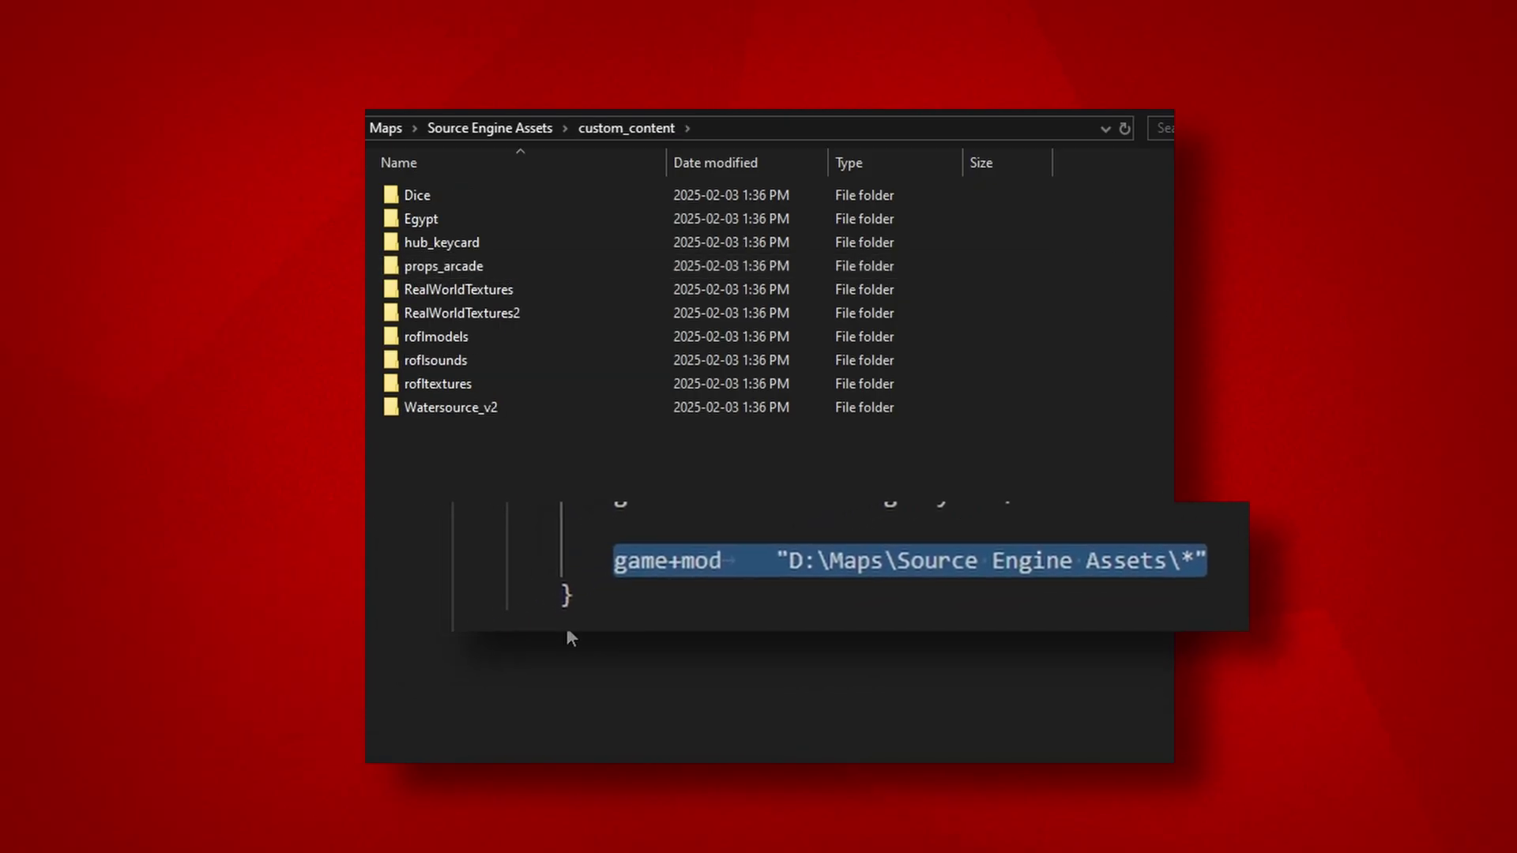
double_click(487, 336)
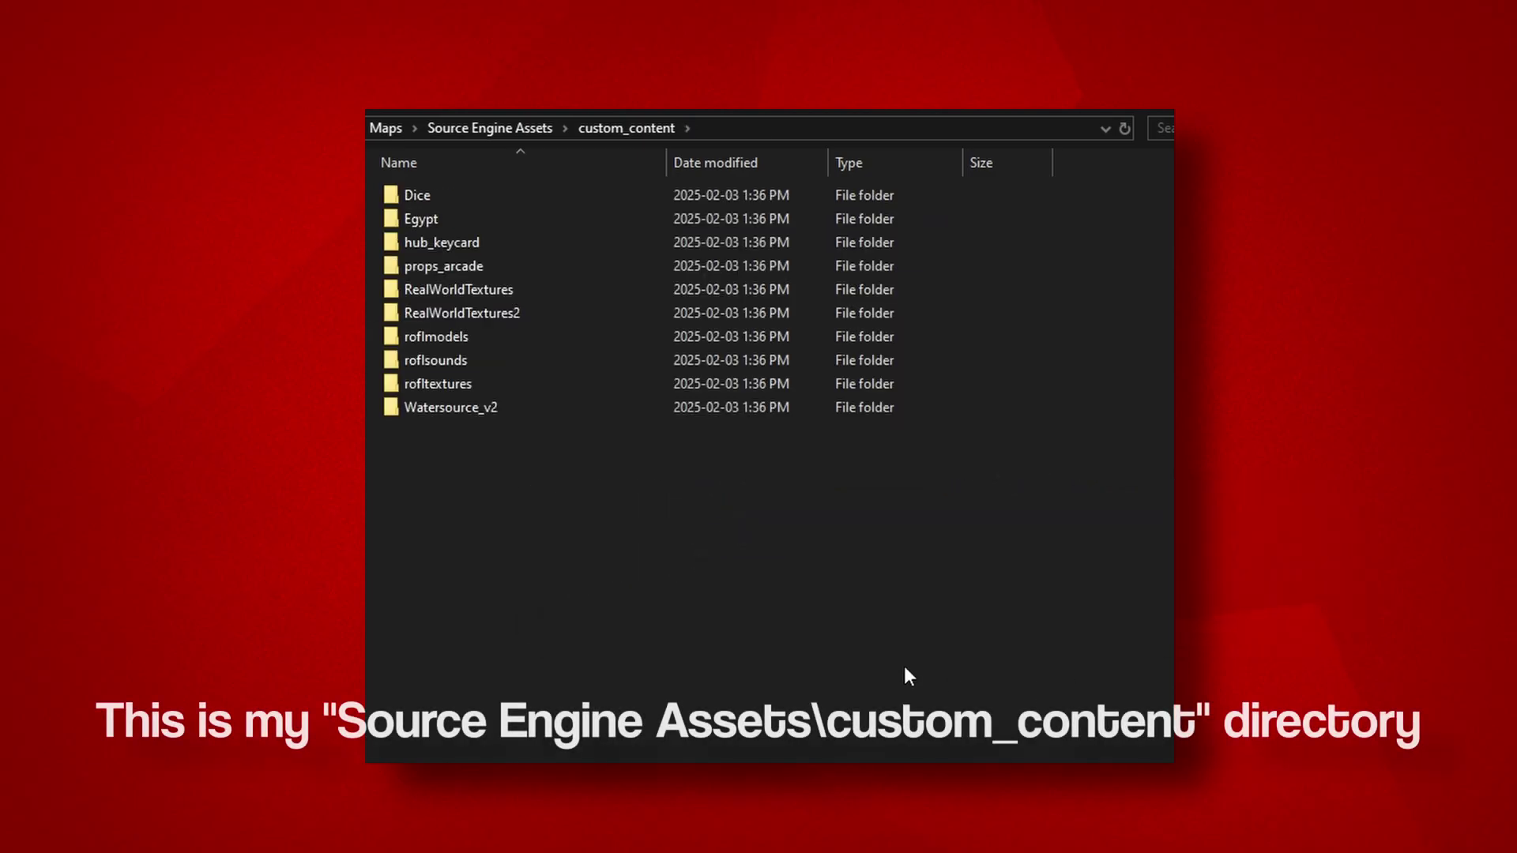
double_click(485, 336)
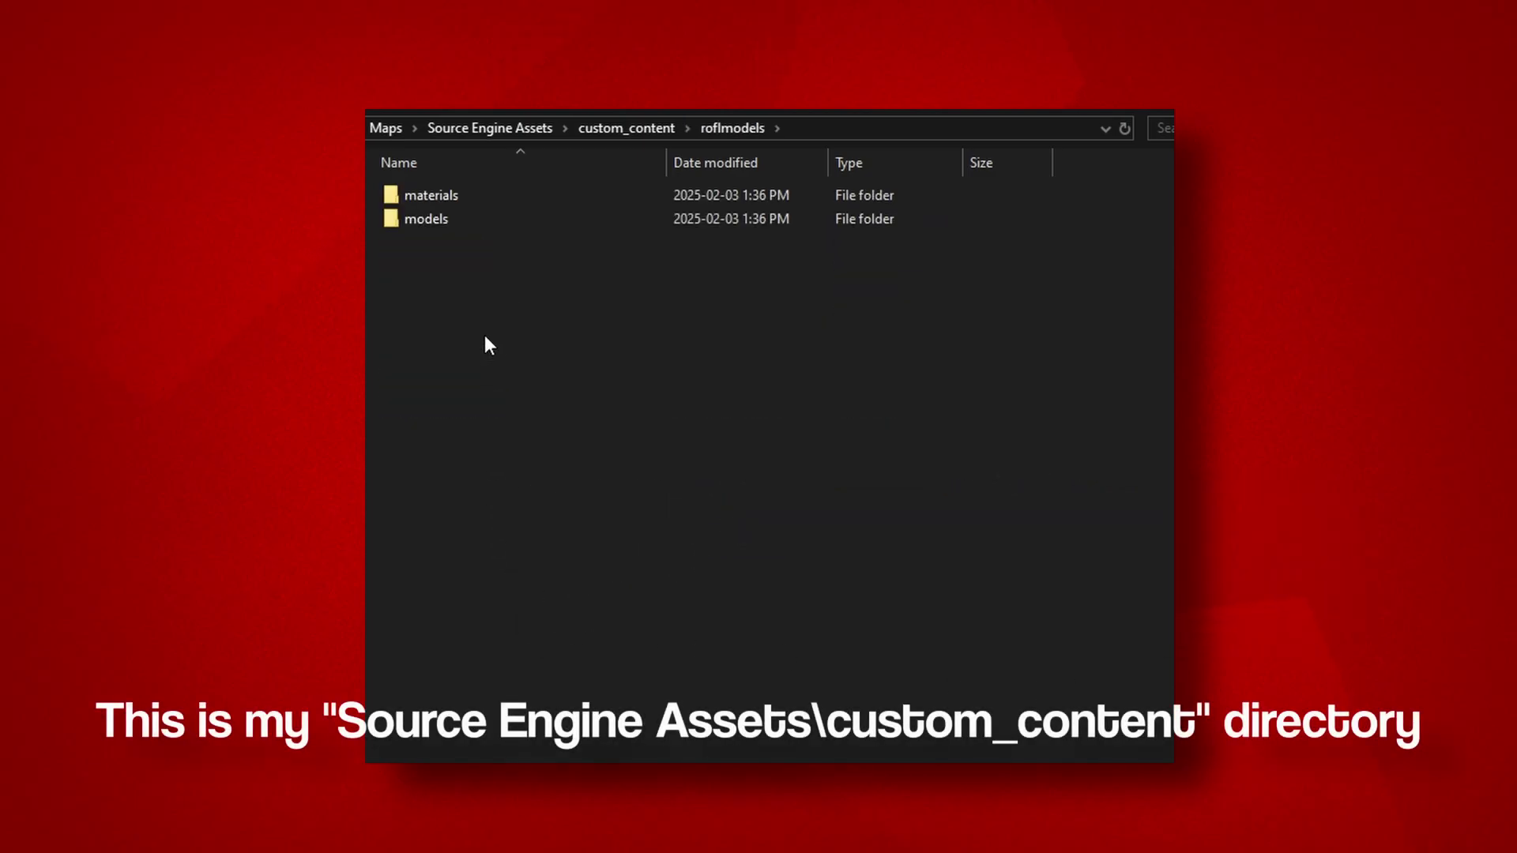
left_click(621, 129)
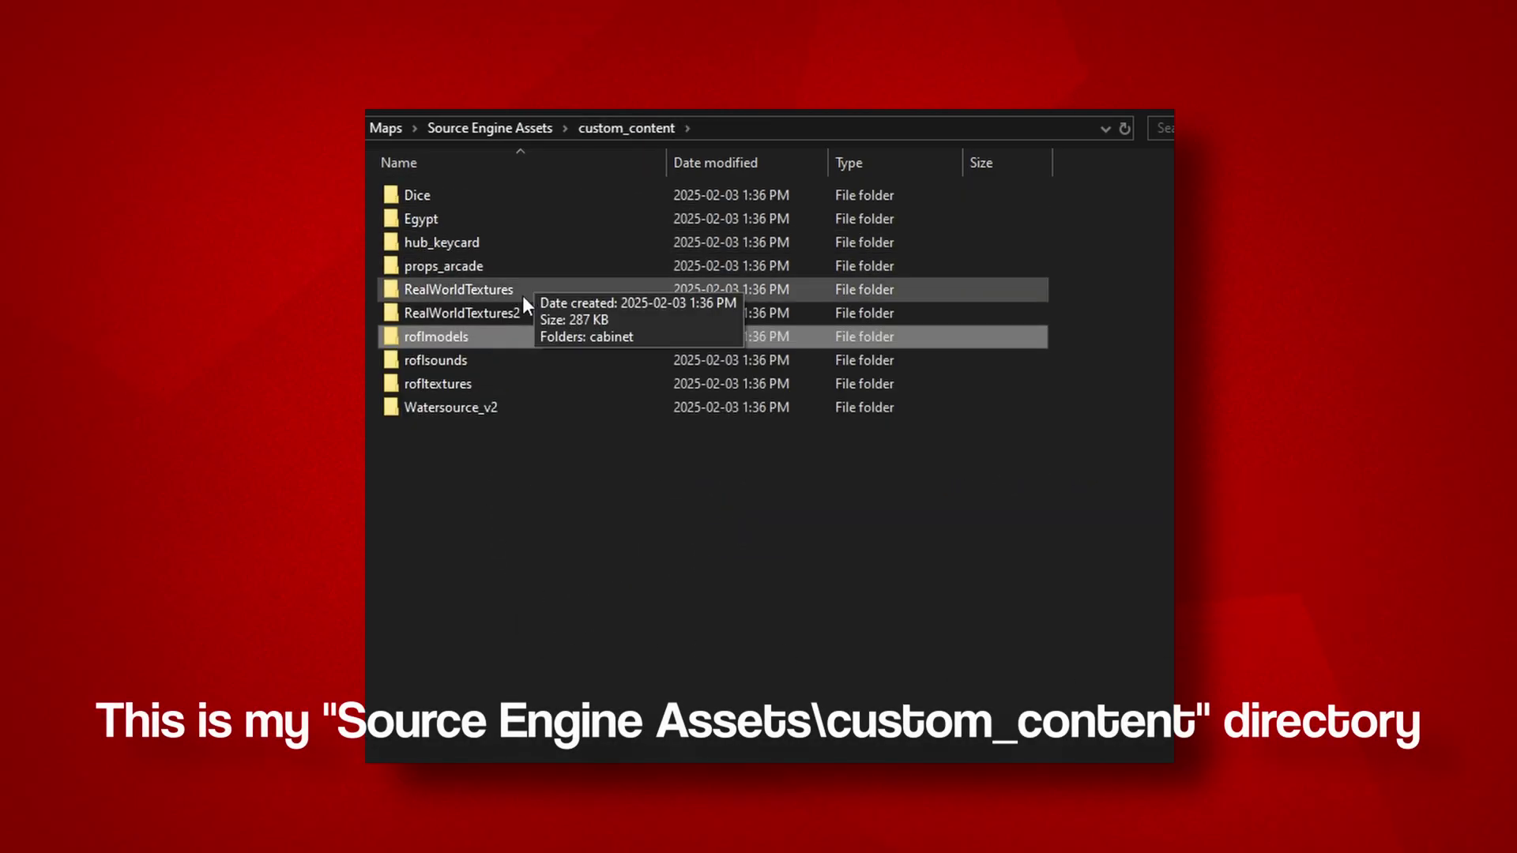
double_click(506, 361)
left_click(628, 128)
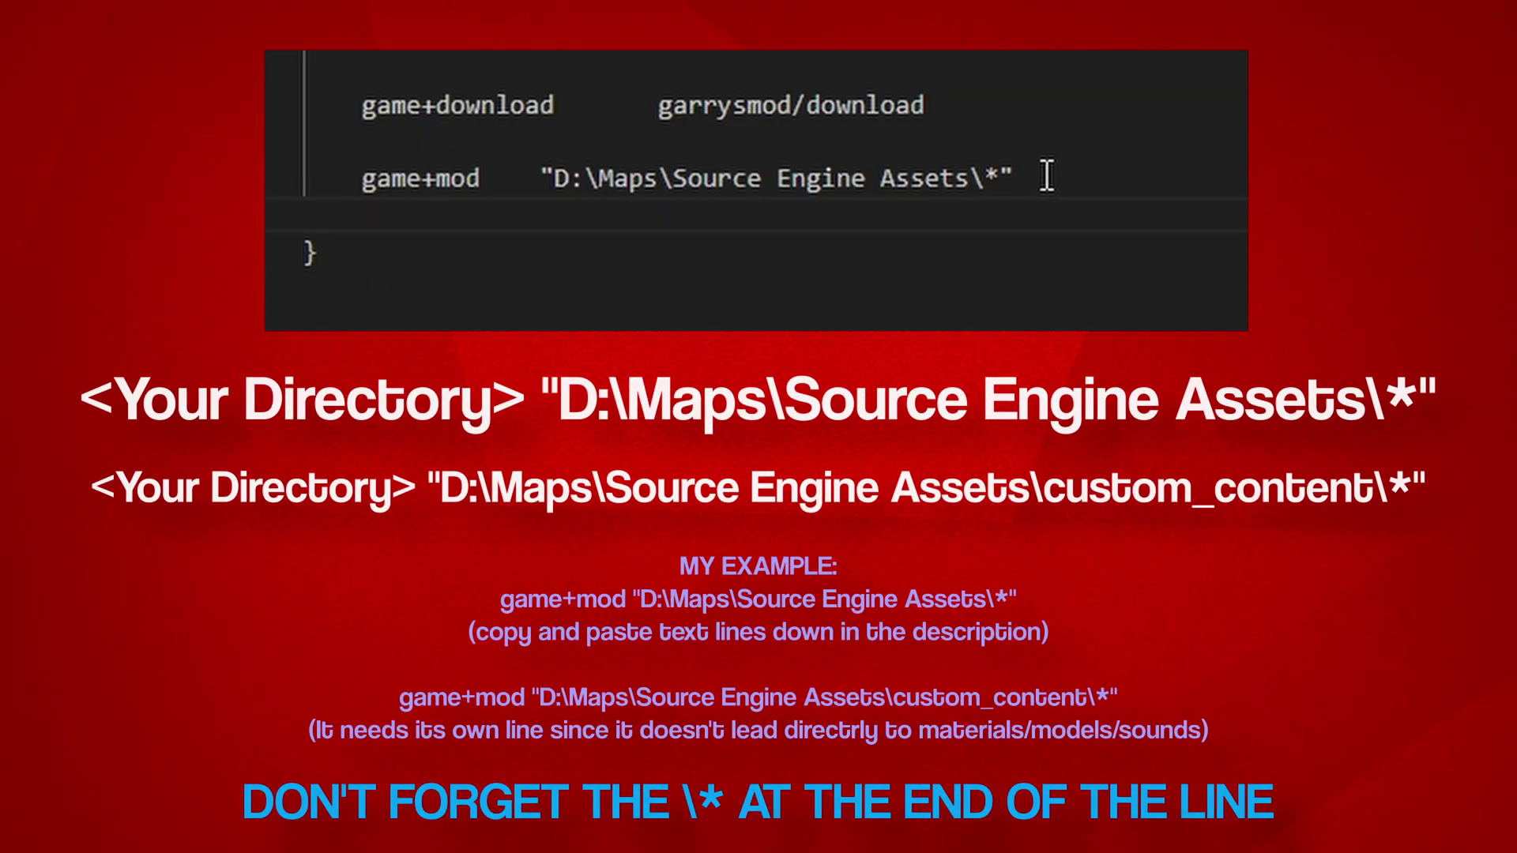
Duplicate the game+mod search path in gameinfo.txt and point the copy to "D:\Maps\Source Engine Assets\custom_content\*"
left_click_drag(1050, 170, 360, 190)
key("ctrl+c")
left_click(1063, 174)
key("Return")
key("ctrl+v")
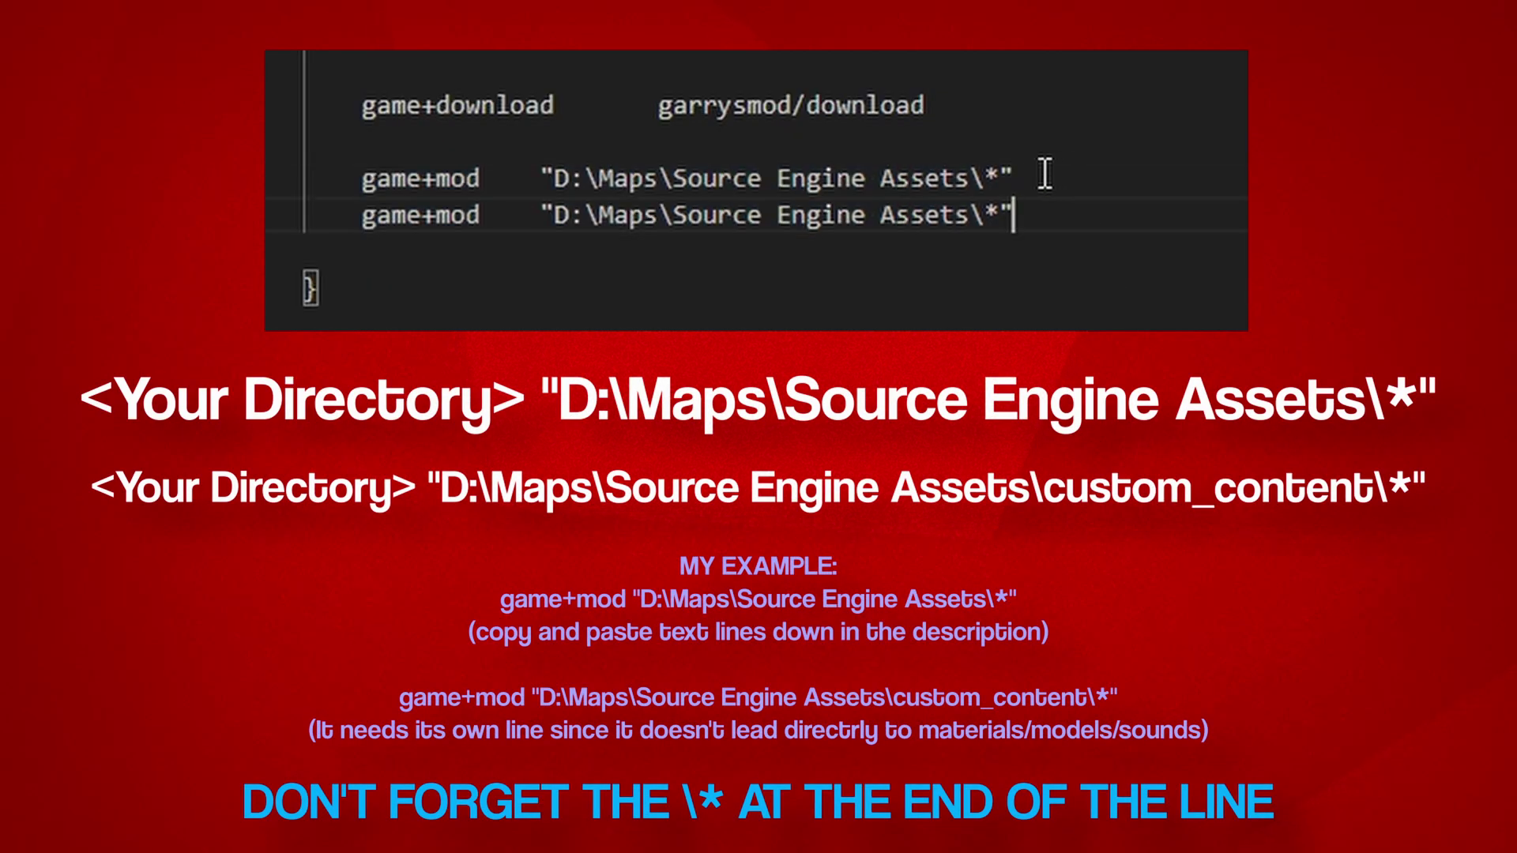
left_click(980, 215)
type("custom_c")
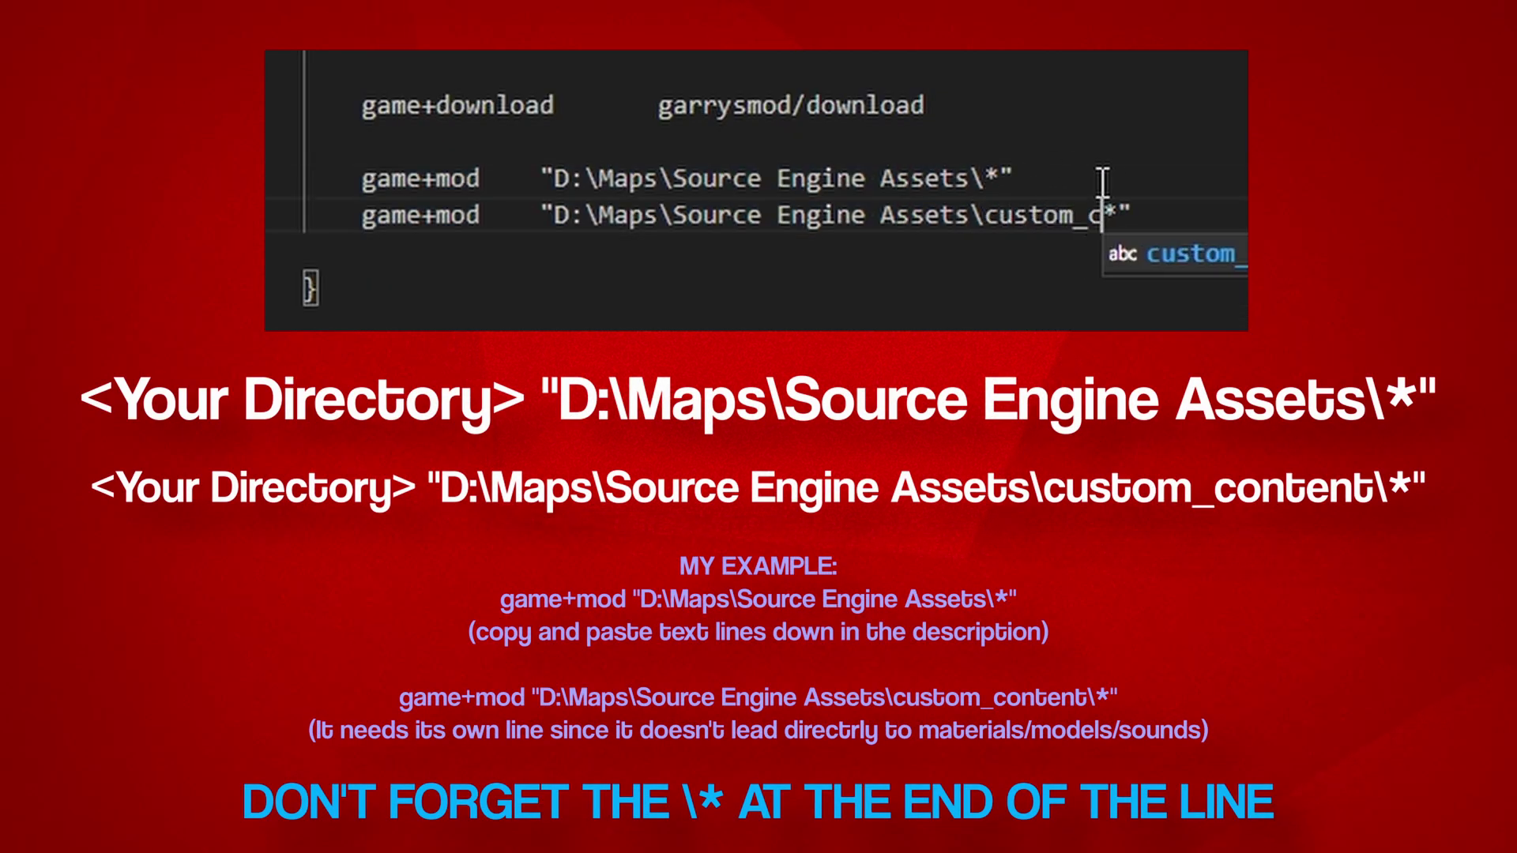
type("ontent\\")
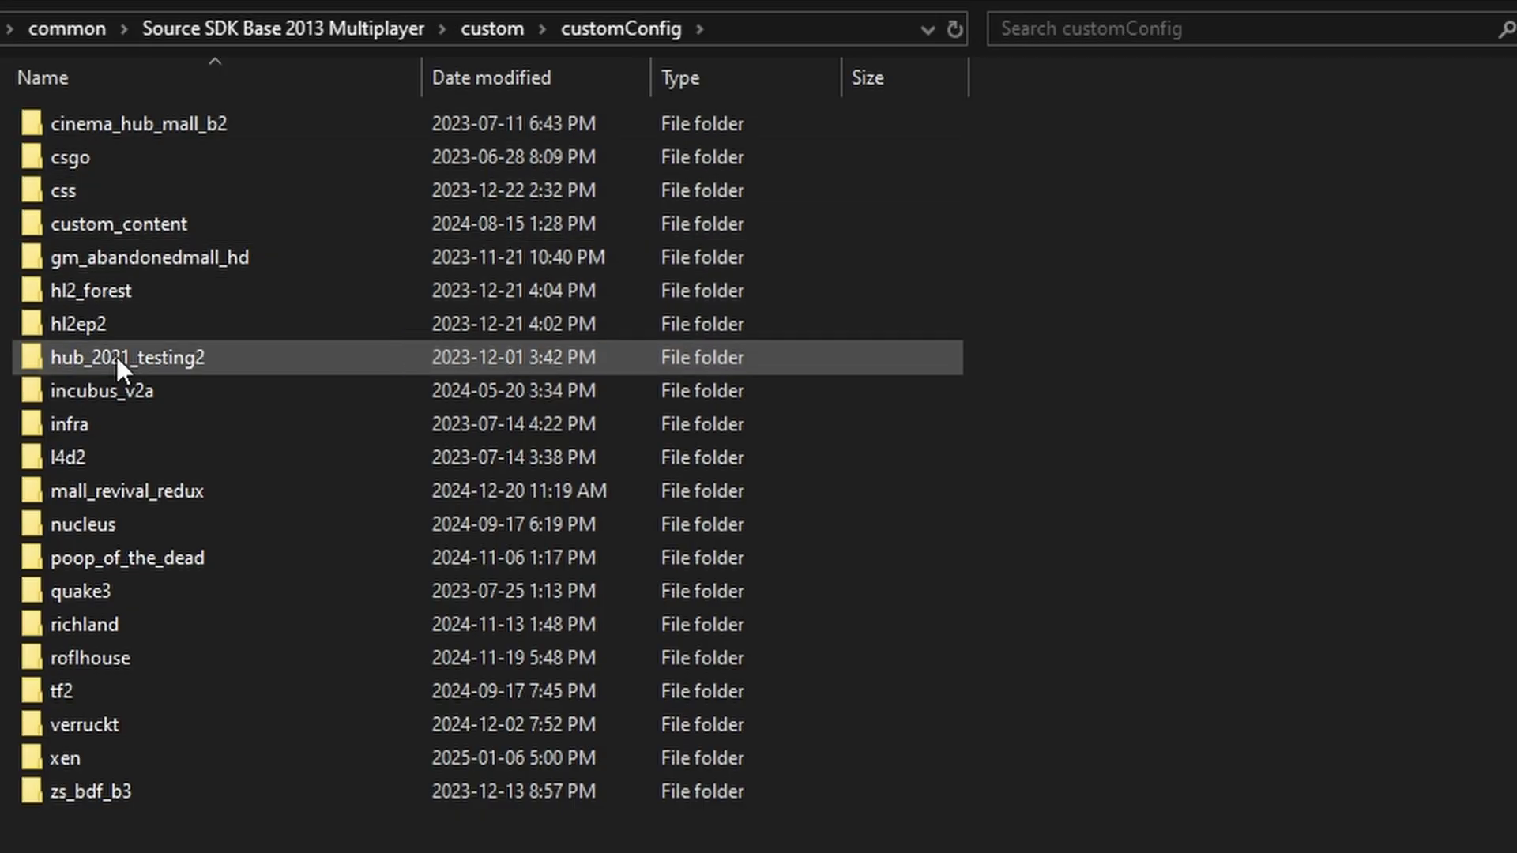
Open pak01_dir.vpk from the left4dead2 folder of Left 4 Dead 2 in GCFScape
double_click(98, 457)
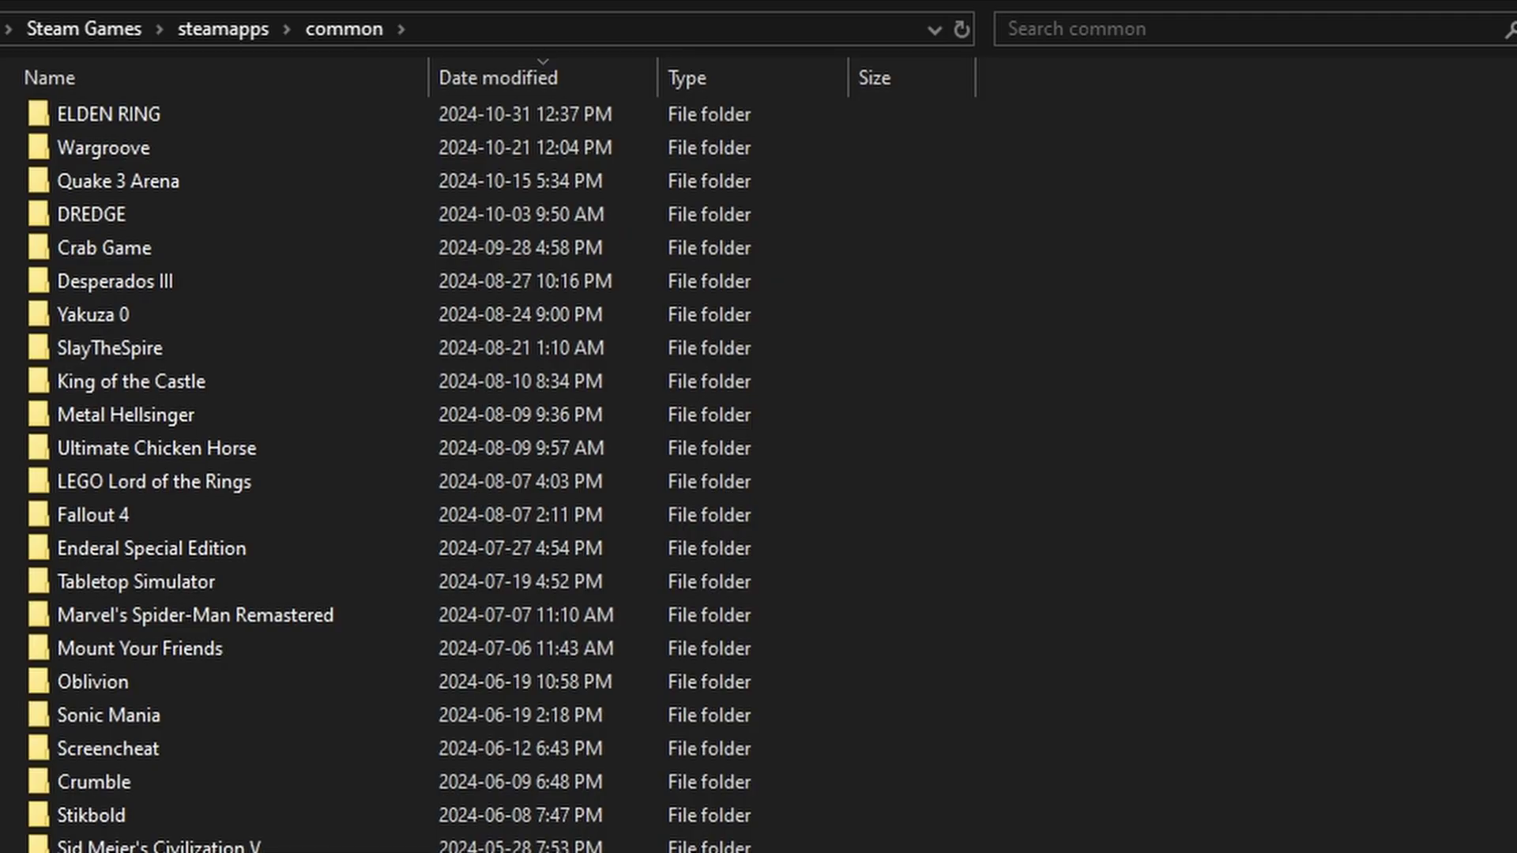
key("Home")
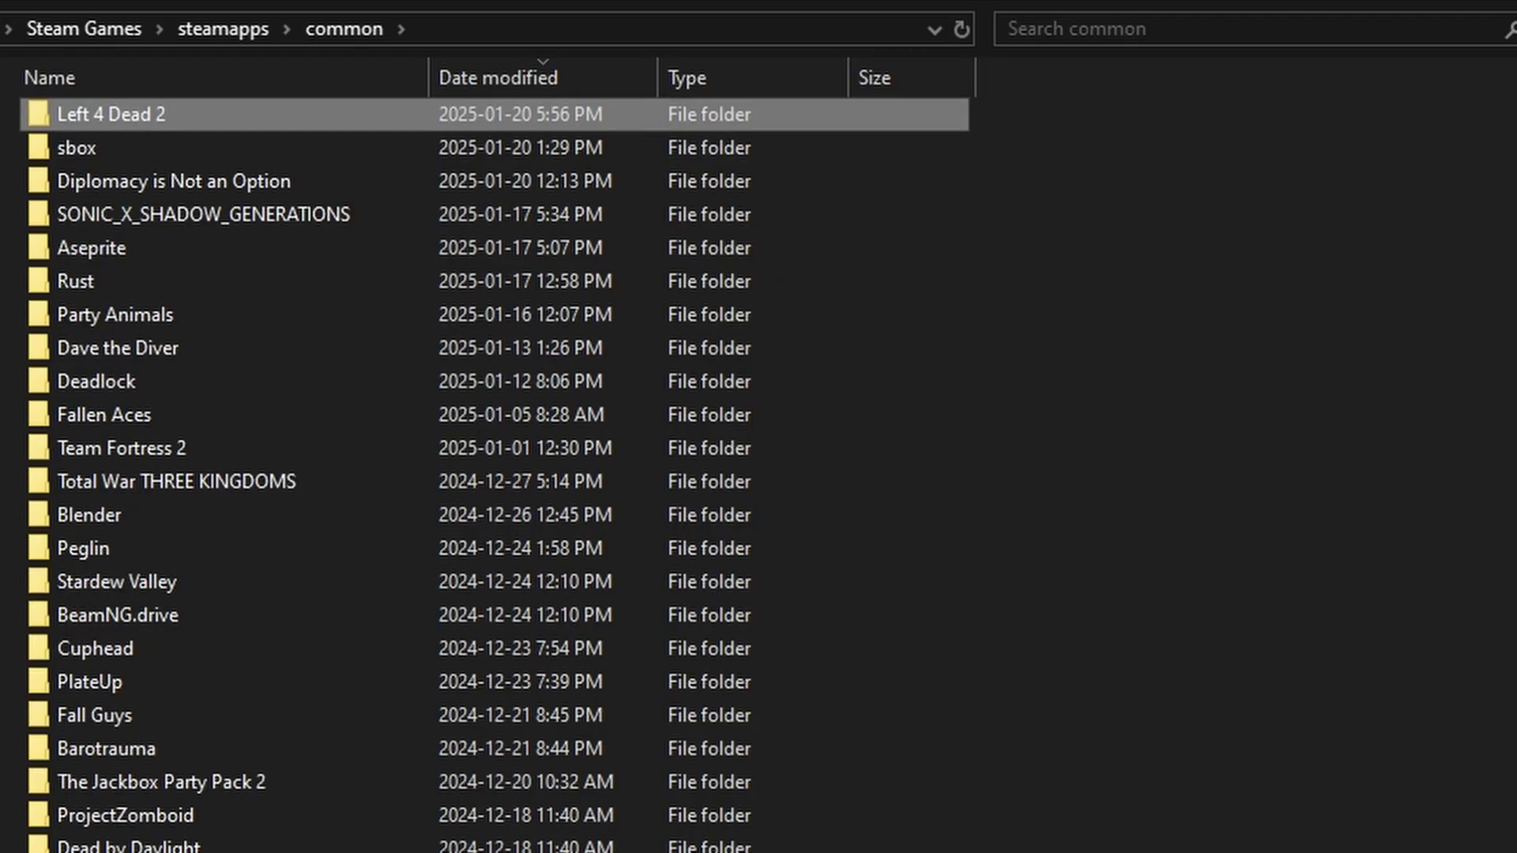
double_click(240, 115)
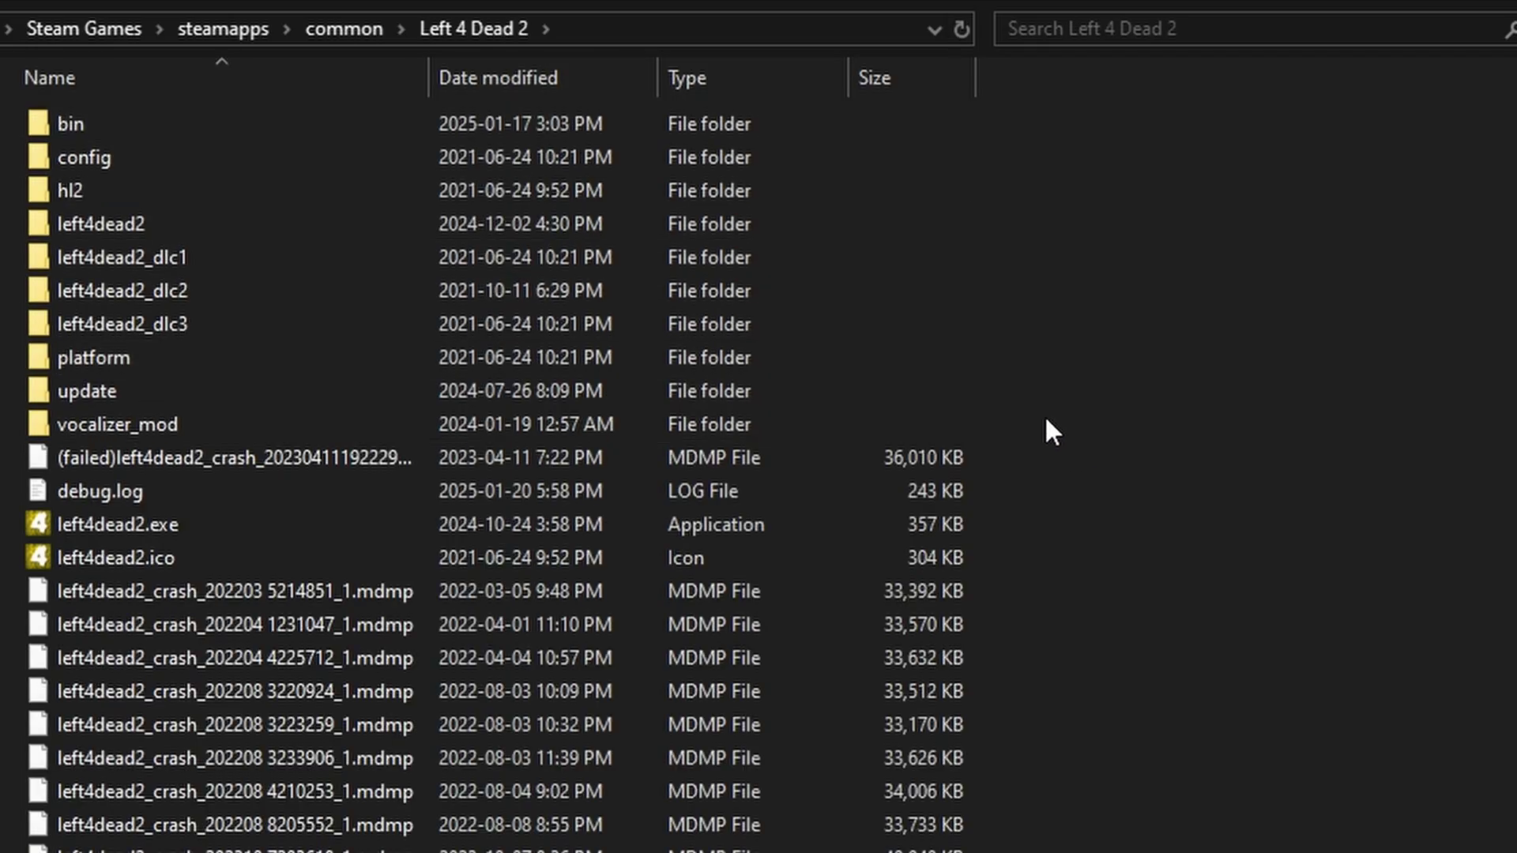
double_click(723, 224)
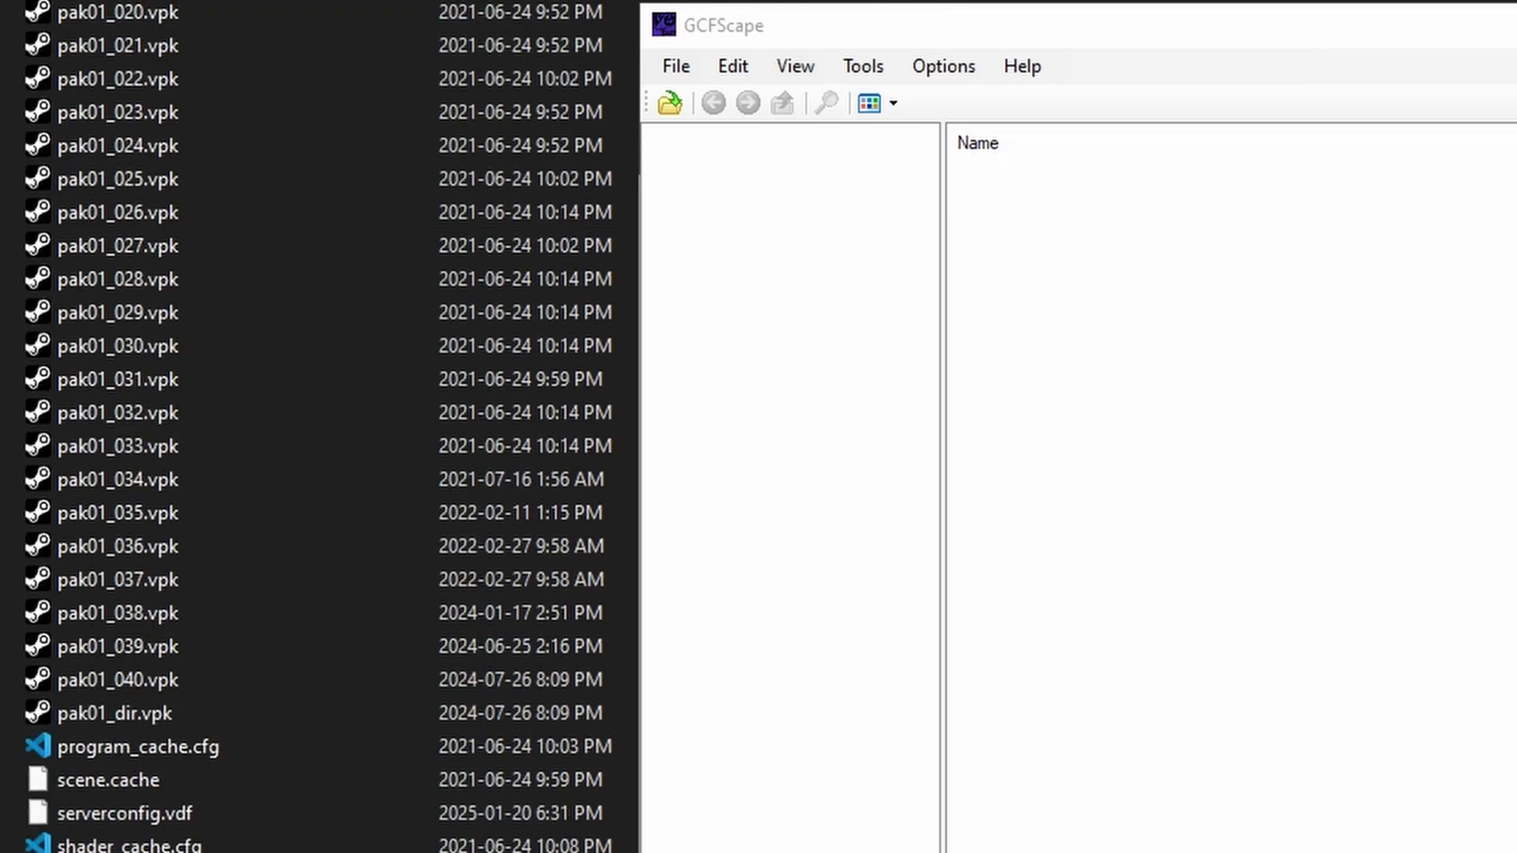
scroll(224, 557, "down", 2)
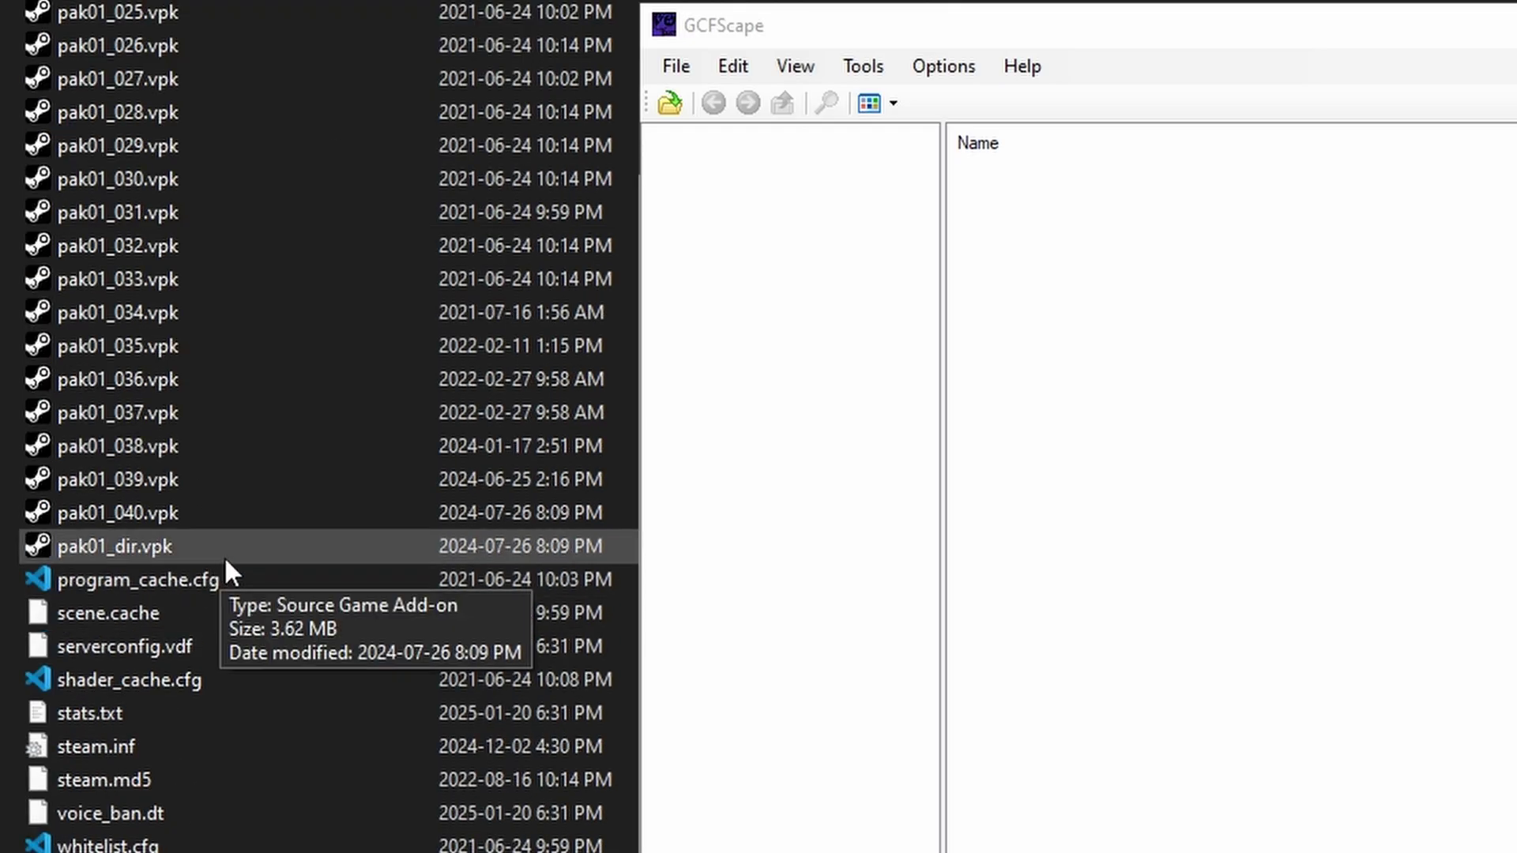
left_click_drag(224, 556, 1266, 594)
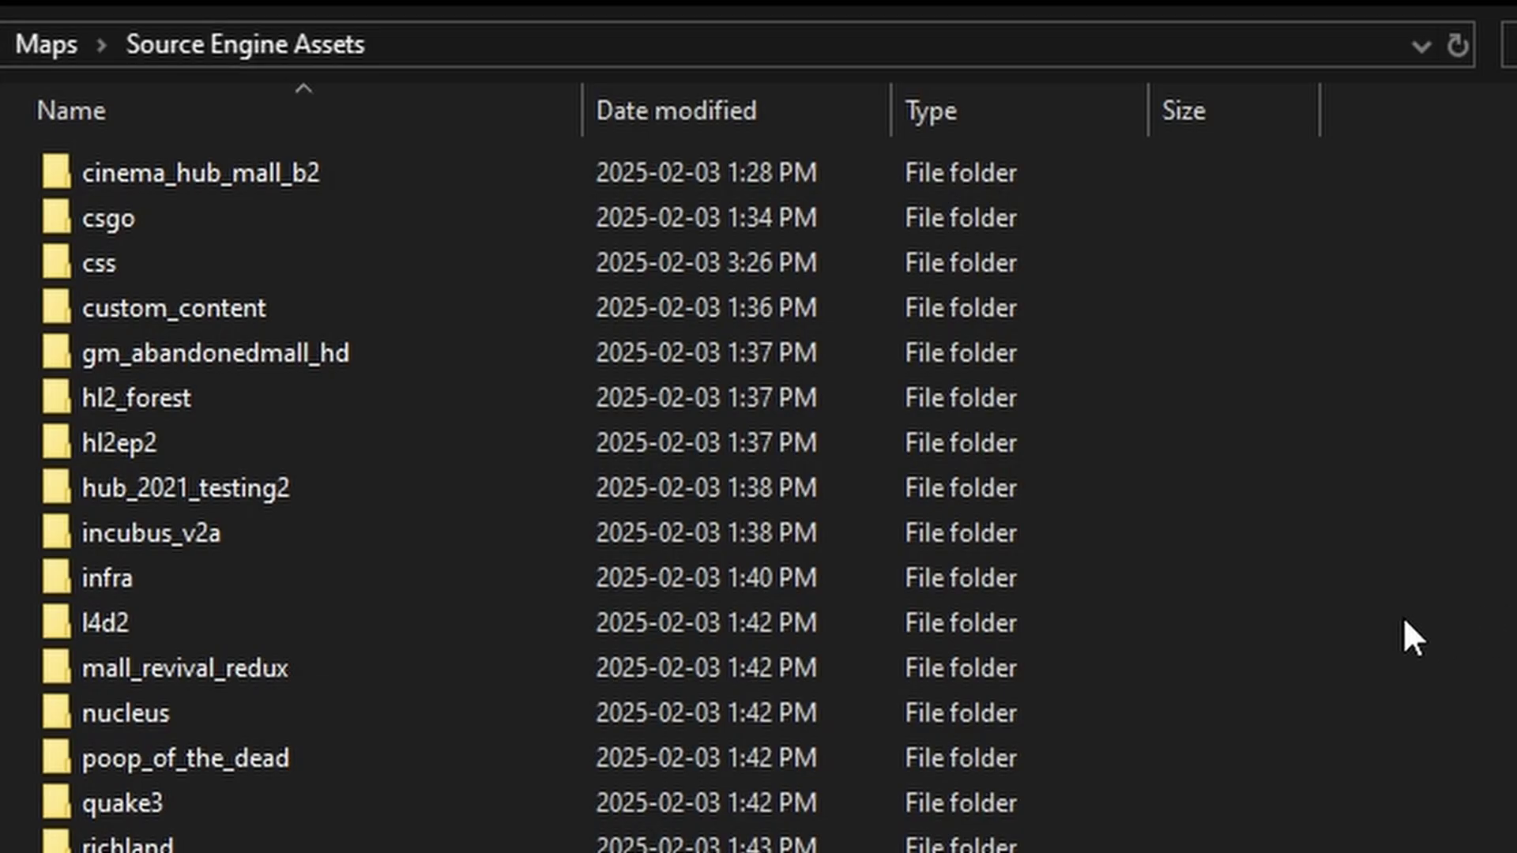
Select the materials, models, particles and scripts folders of the opened VPK for extraction
left_click(1065, 629)
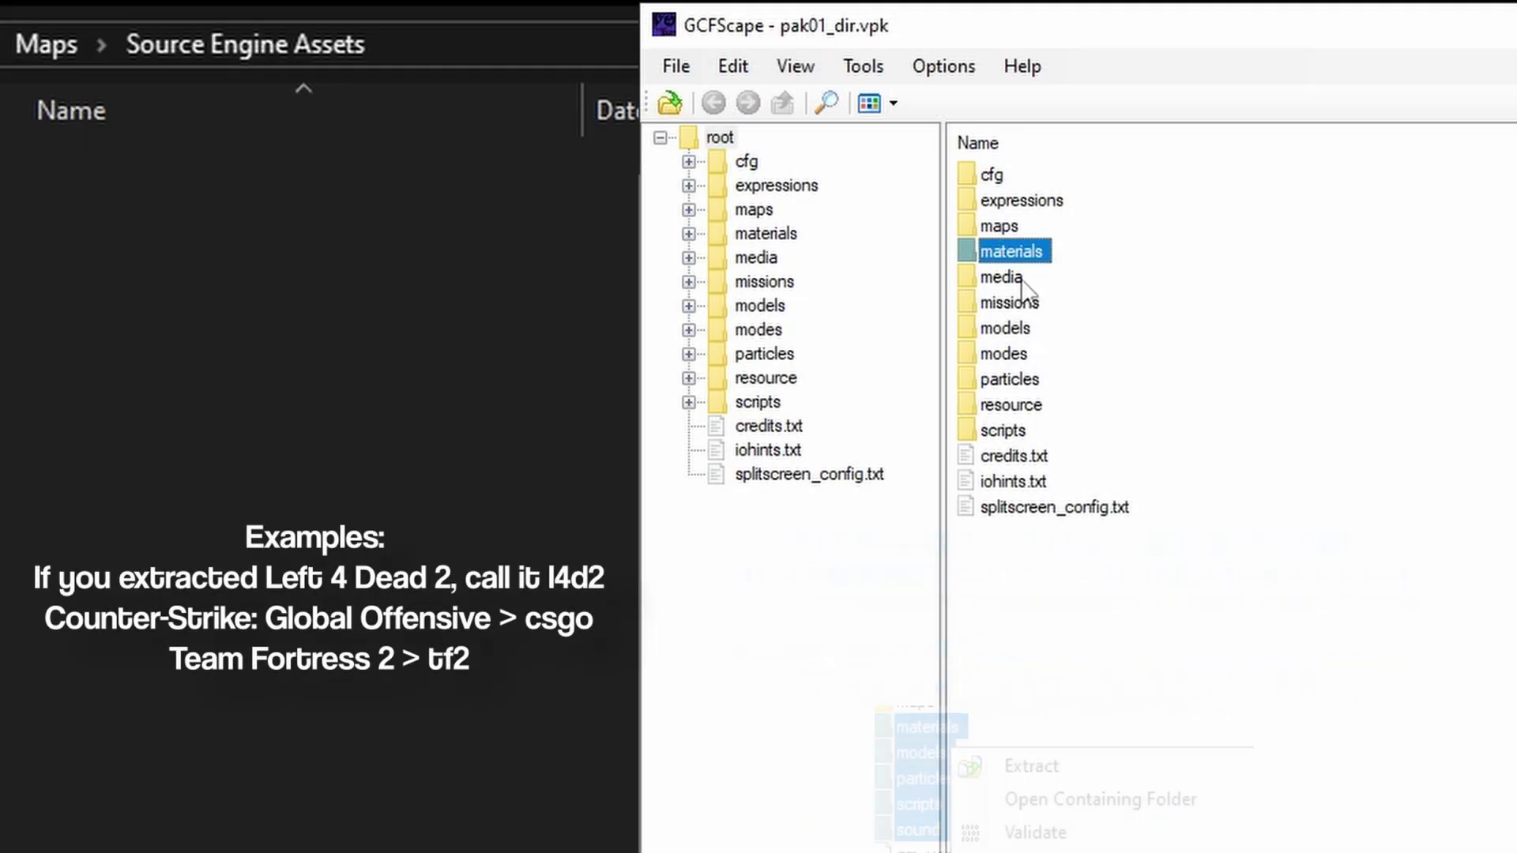
left_click(1019, 328, "ctrl")
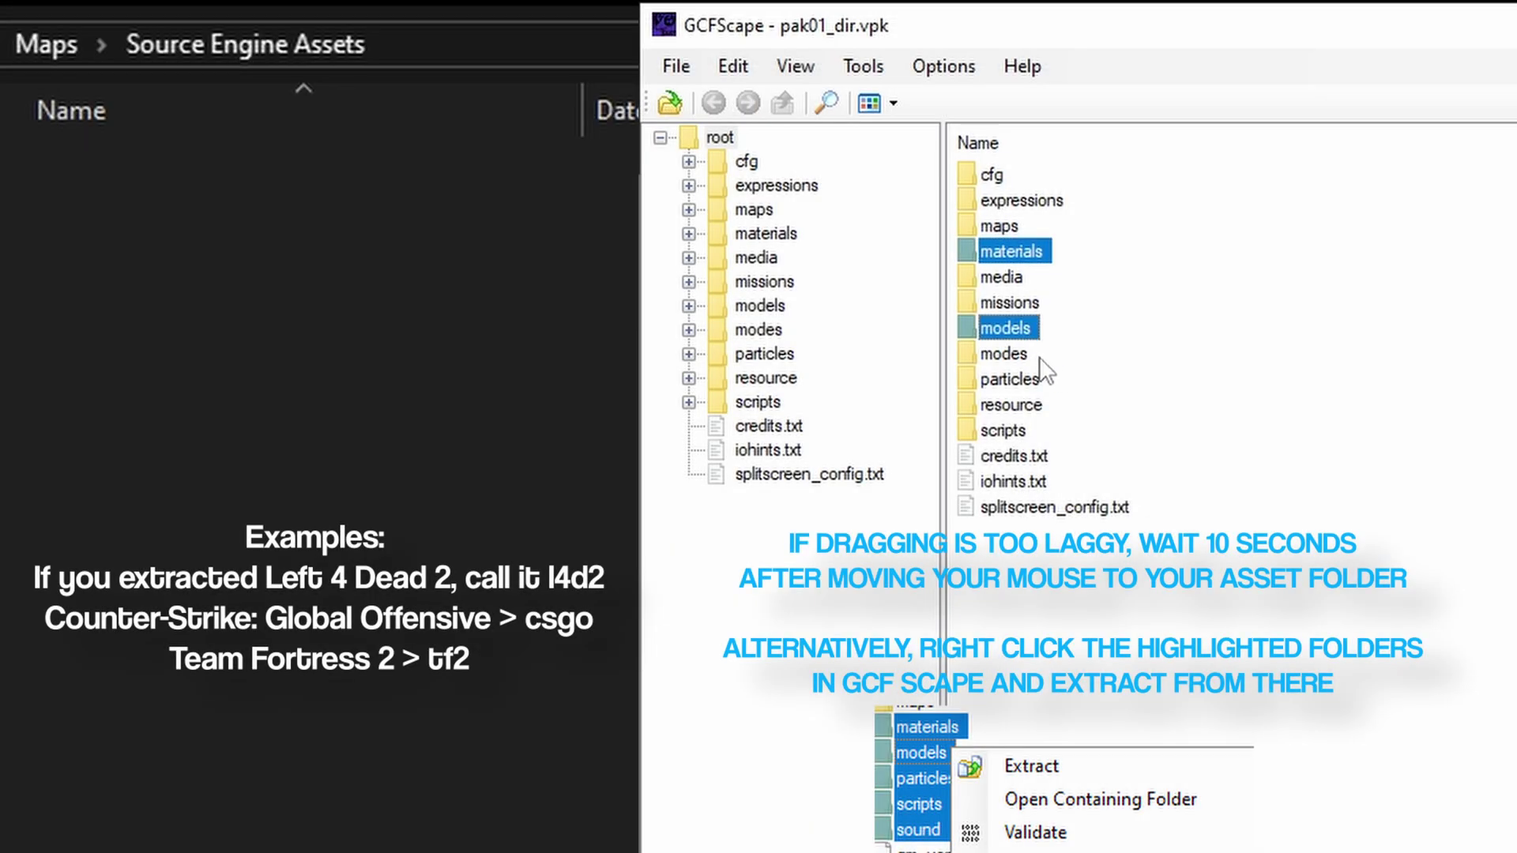
left_click(1035, 380, "ctrl")
left_click(1027, 431, "ctrl")
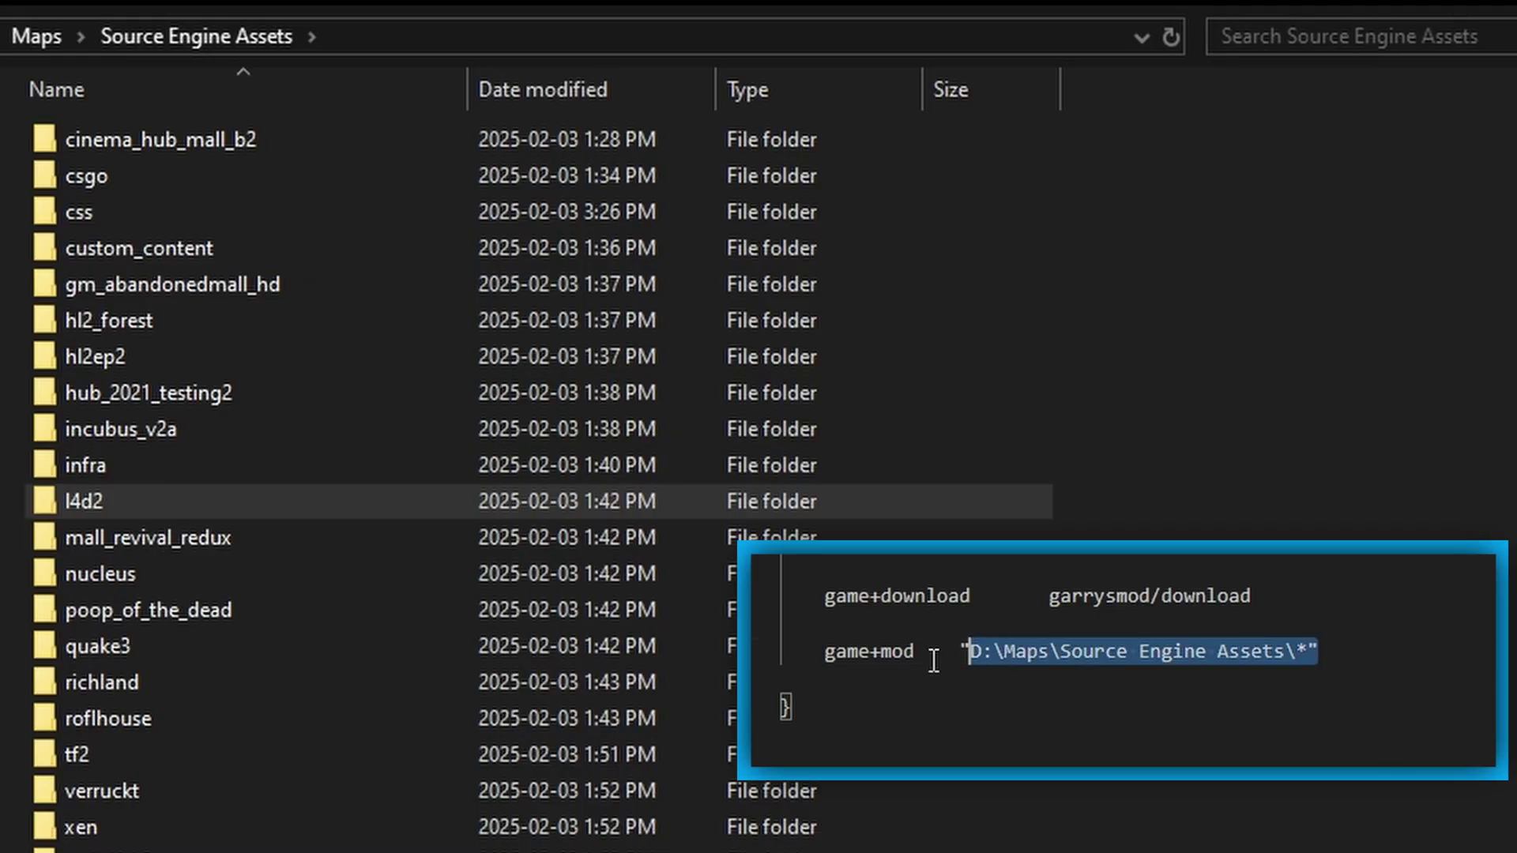
Add a second game+mod search path below the Source Engine Assets one, pointing to "D:\Maps\Source Engine Assets\custom_content\*"
left_click(1364, 650)
key("shift+alt+Down")
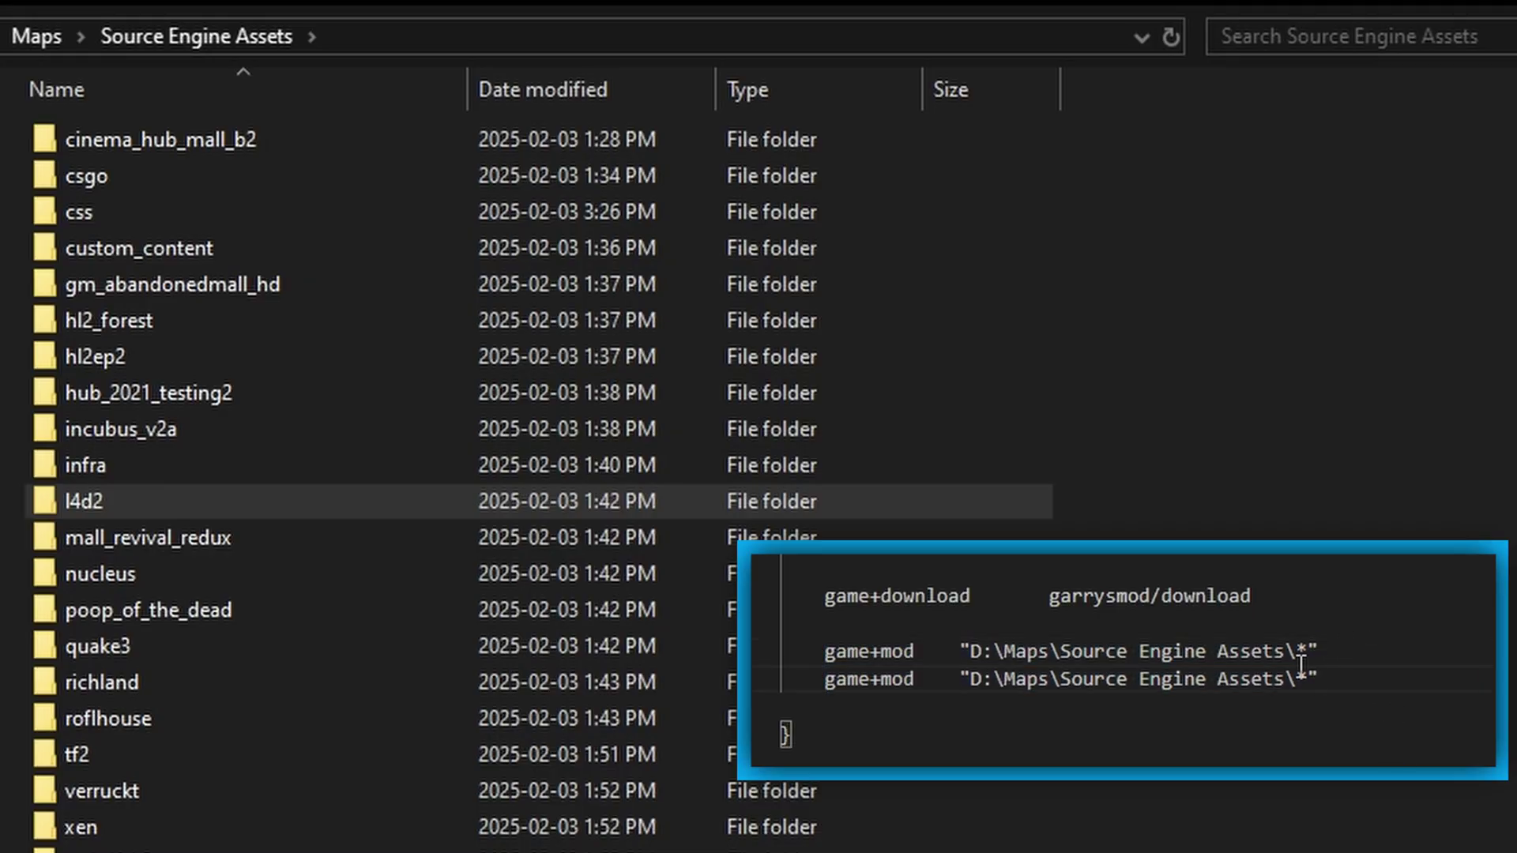
key("Left")
key("Left")
type("custom_content\\")
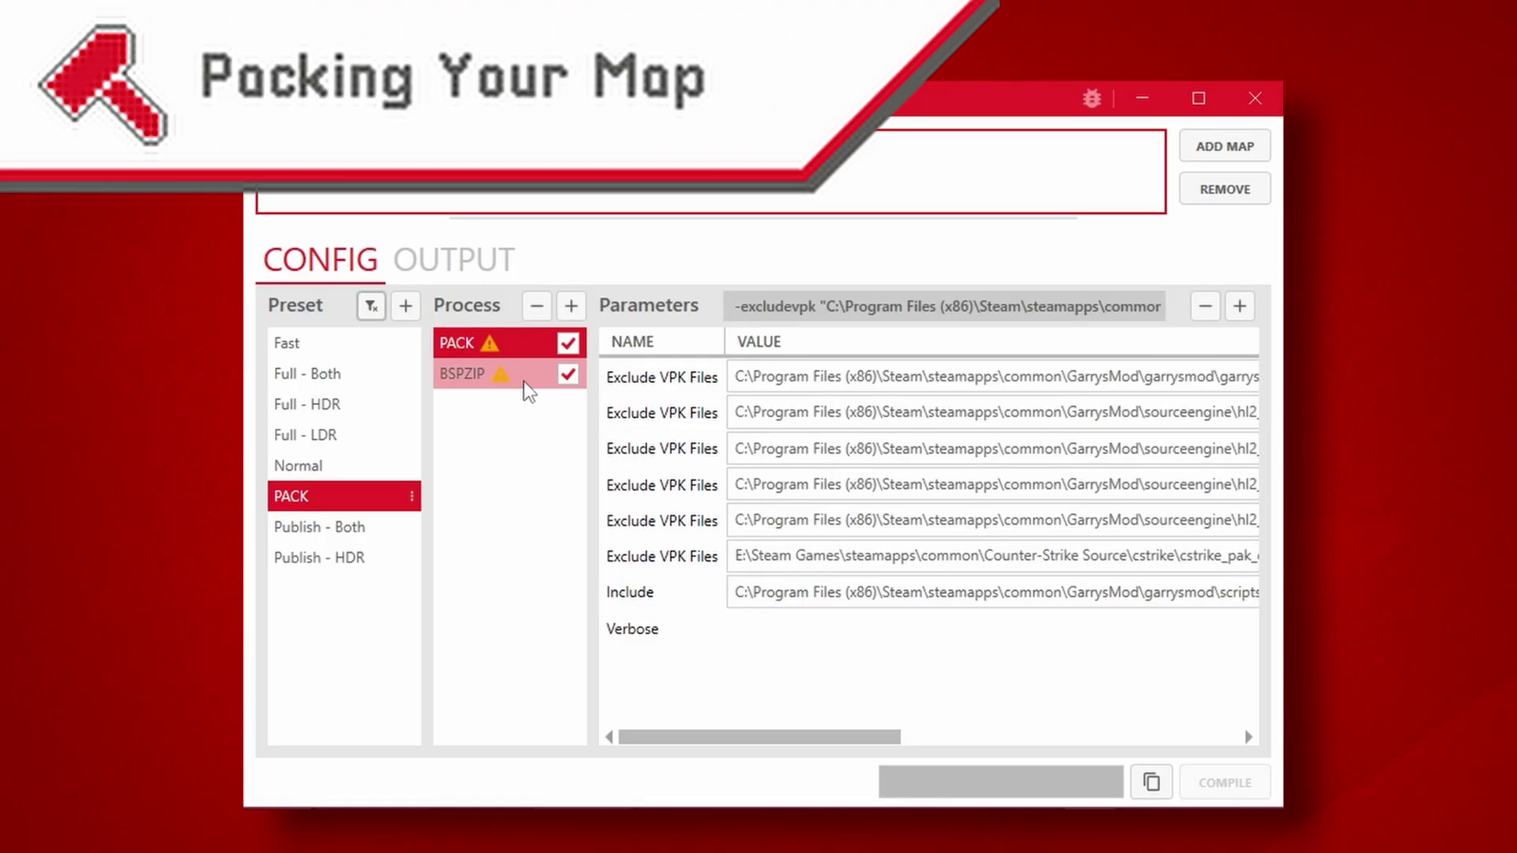
Disable the BSPZIP process in the PACK preset and add gm_verruckt_v1.bsp from garrysmod\maps to the map list
left_click(570, 377)
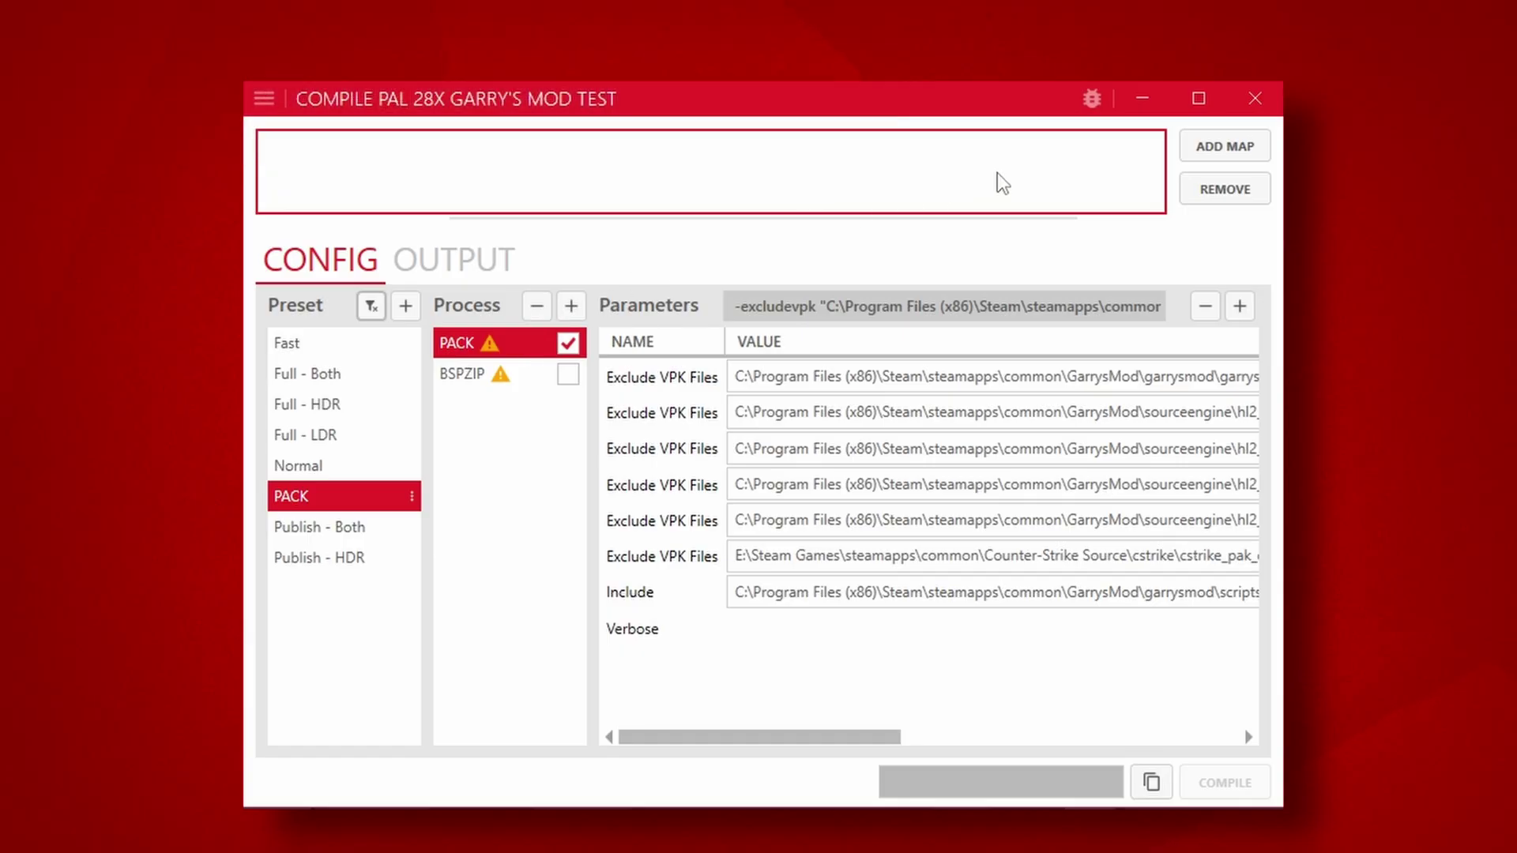
left_click(1257, 158)
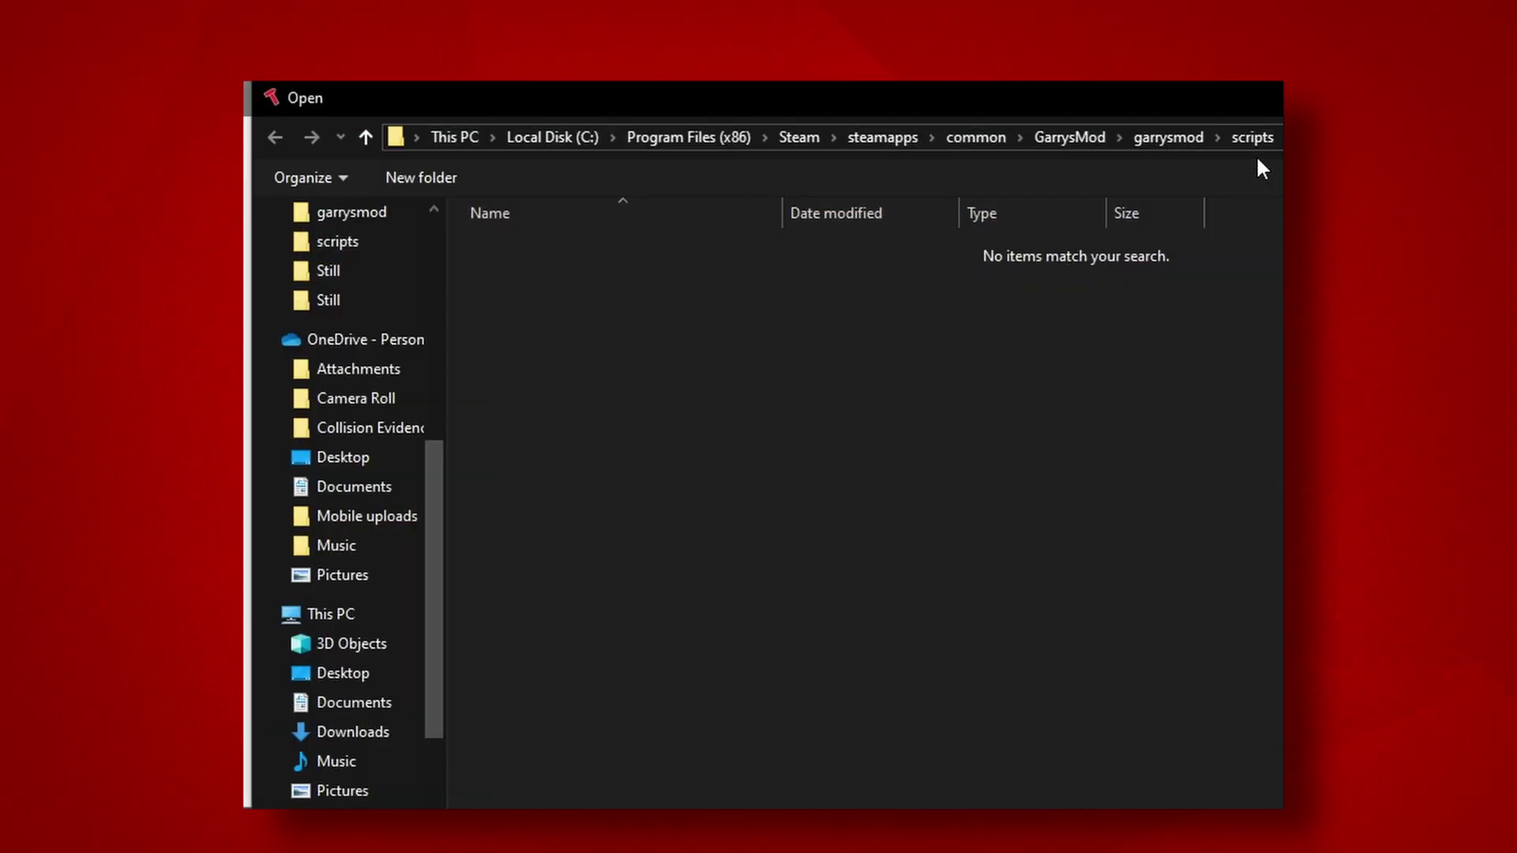
left_click(1158, 134)
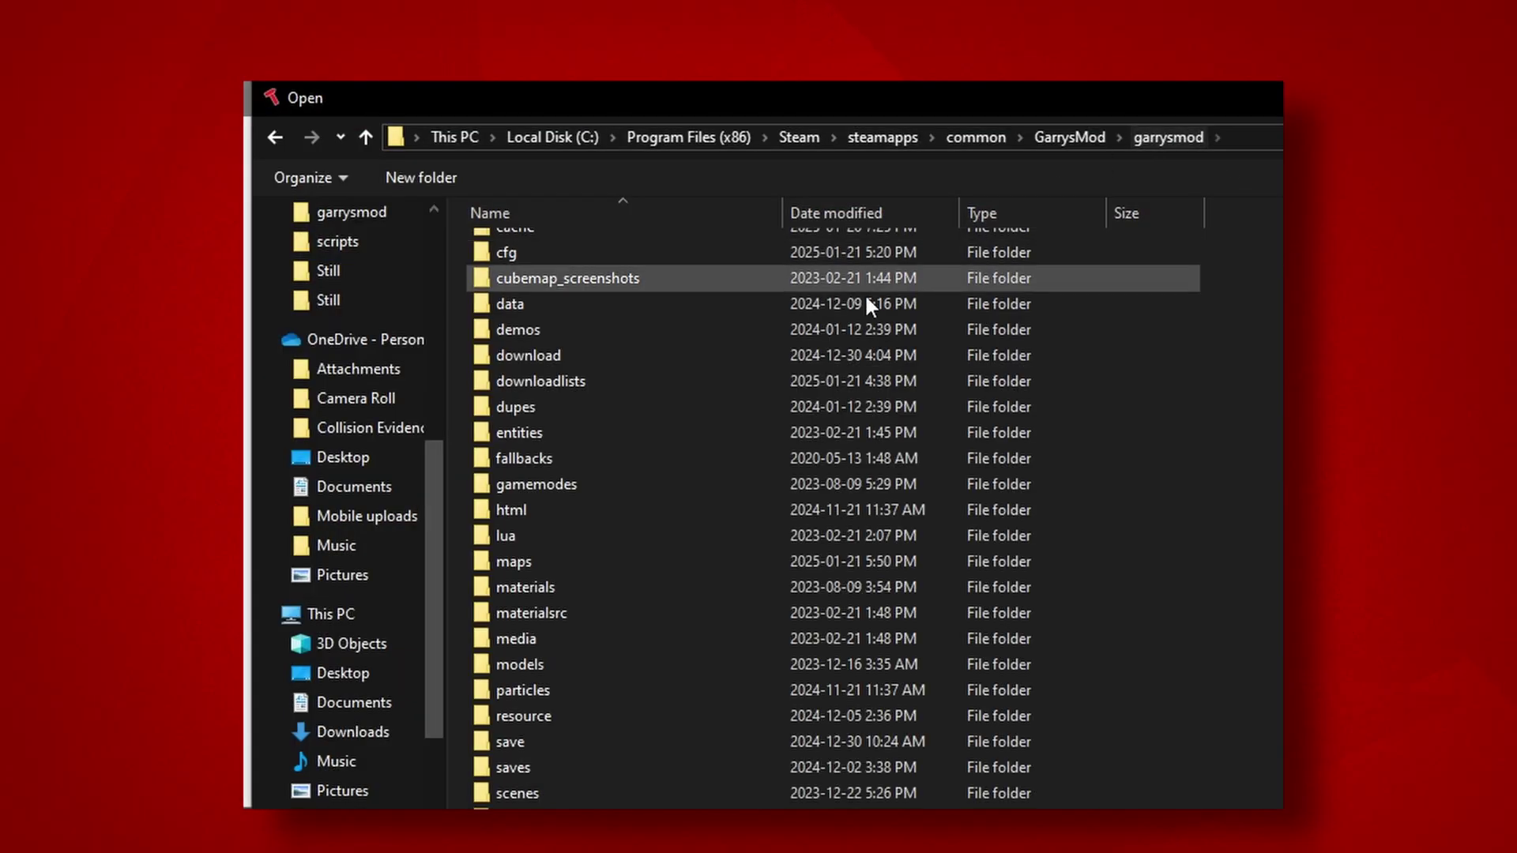
double_click(556, 570)
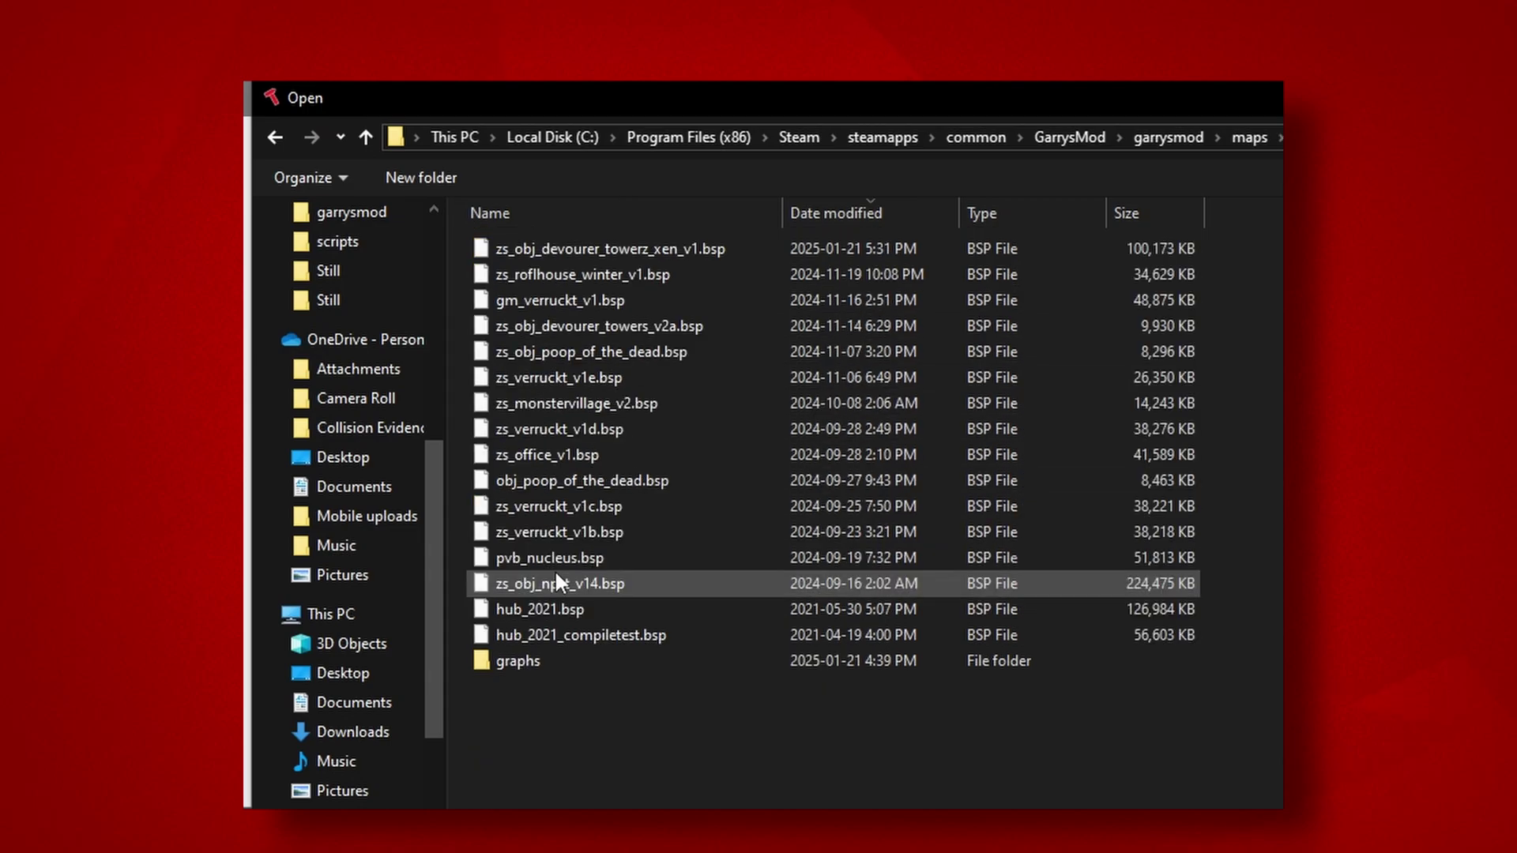
left_click(700, 300)
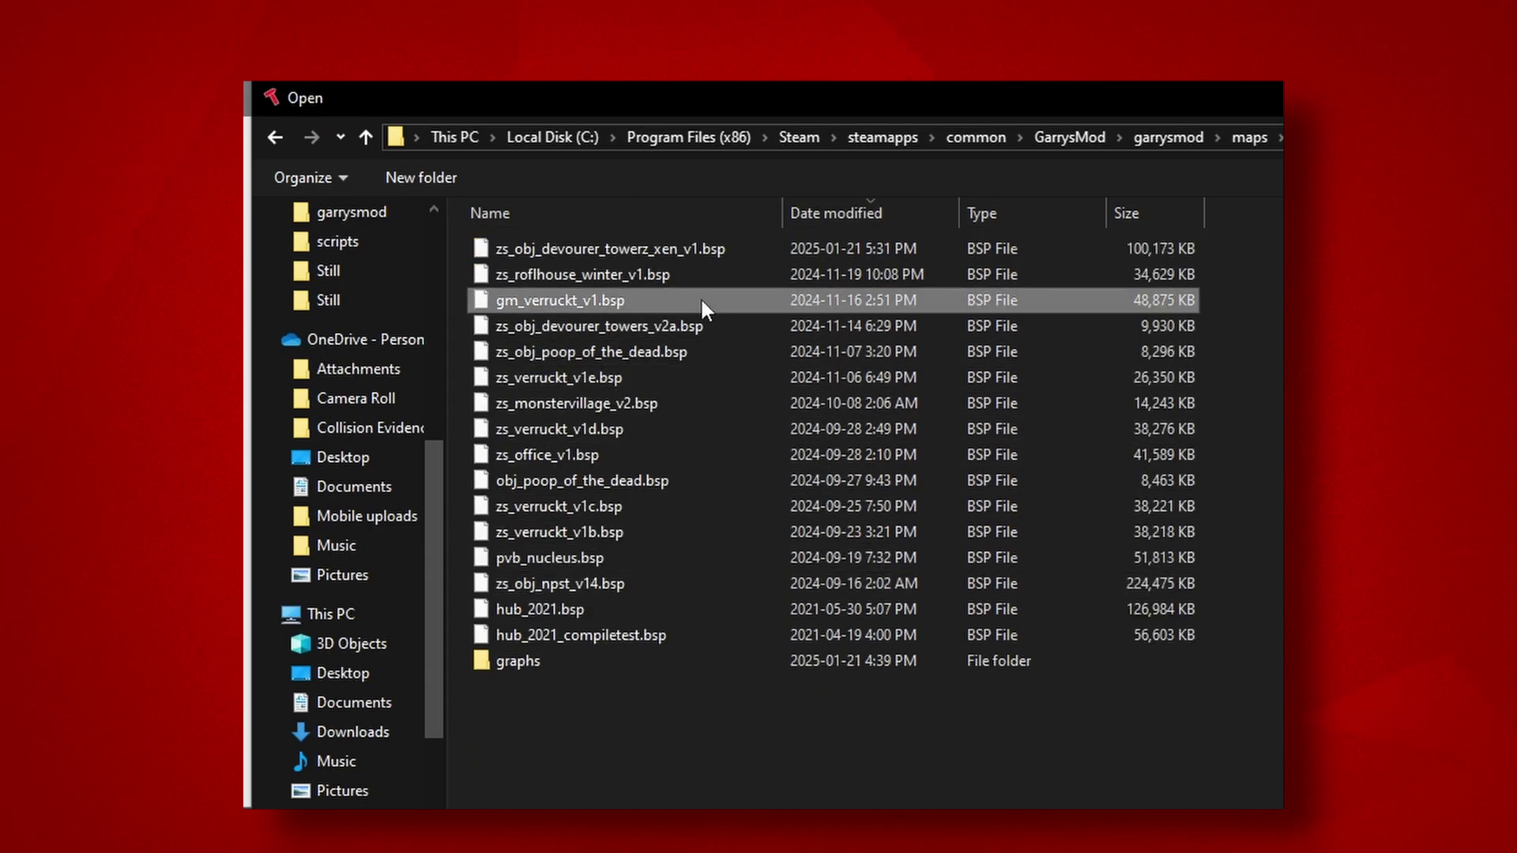
double_click(700, 301)
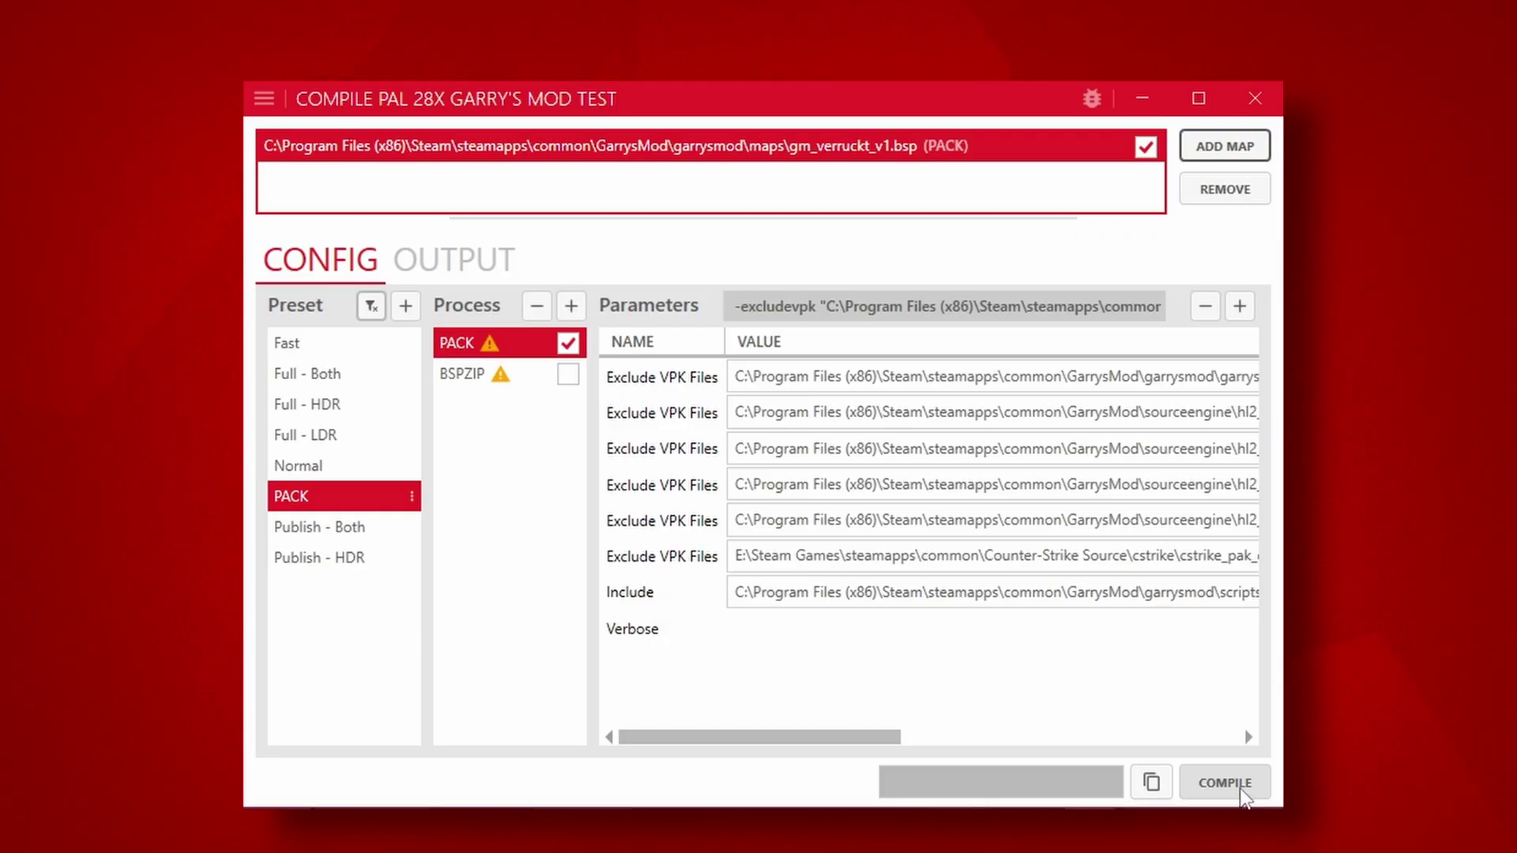
Compile gm_verruckt_v1.bsp with the PACK preset and review the packing log
left_click(1225, 783)
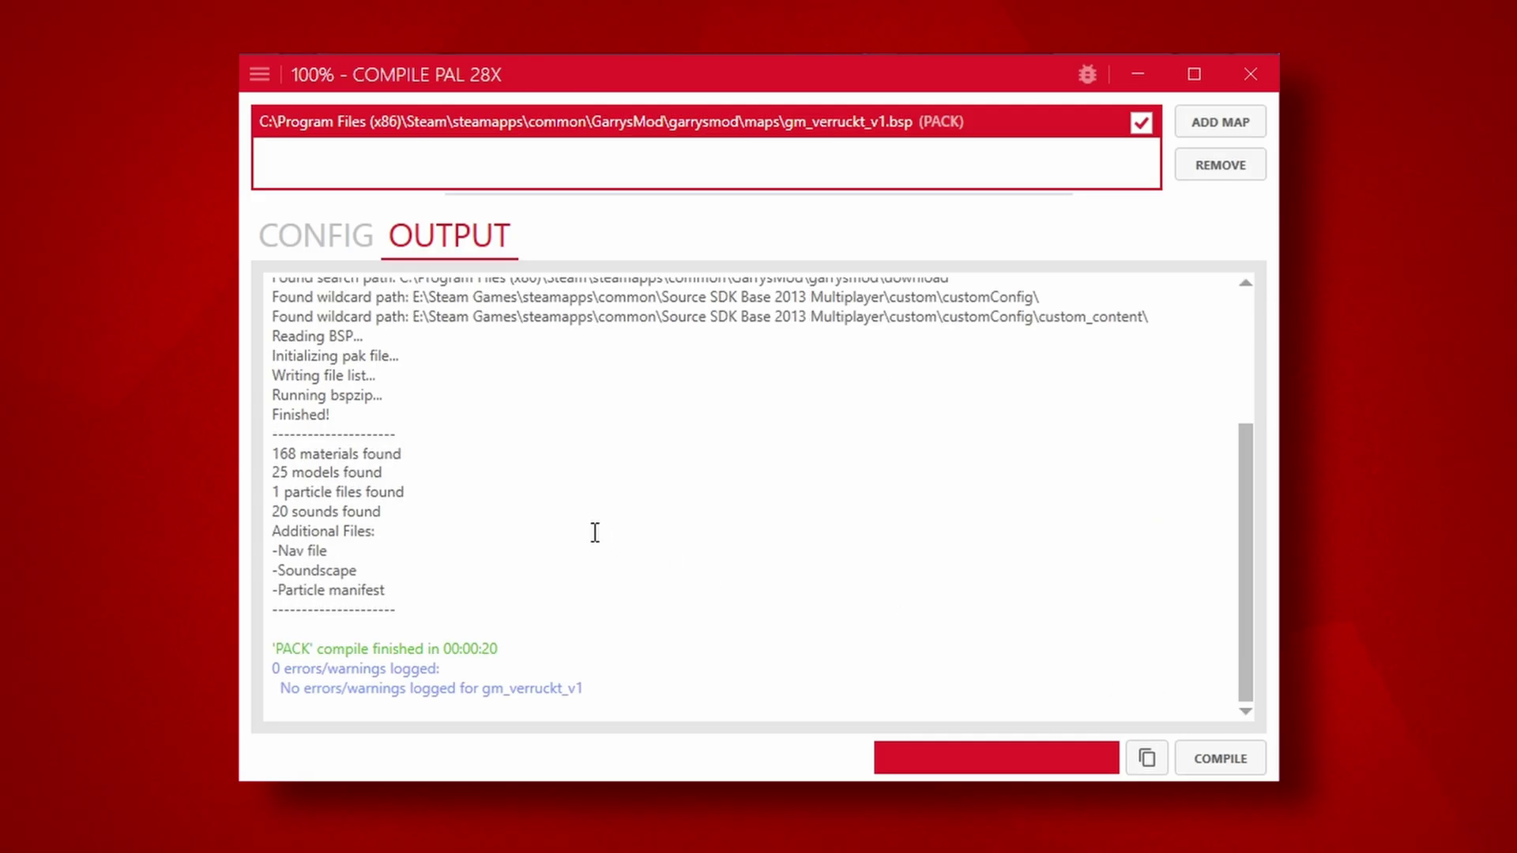
scroll(600, 531, "up", 3)
scroll(609, 518, "down", 3)
scroll(624, 521, "up", 5)
scroll(644, 533, "down", 5)
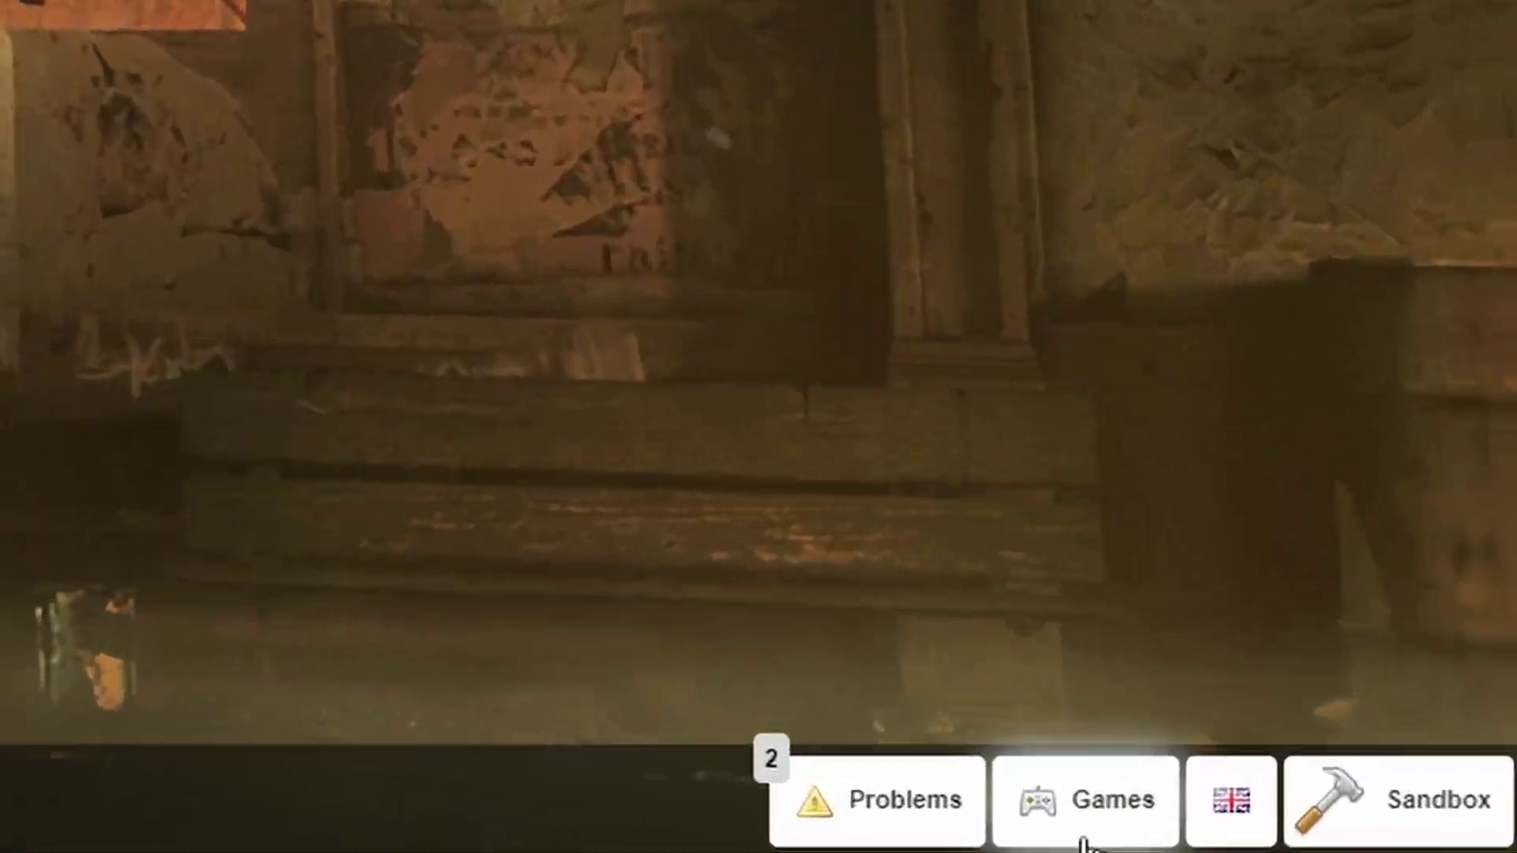
Switch to Garry's Mod and unmount Counter-Strike: Source in the list of mounted games
left_click(1403, 844)
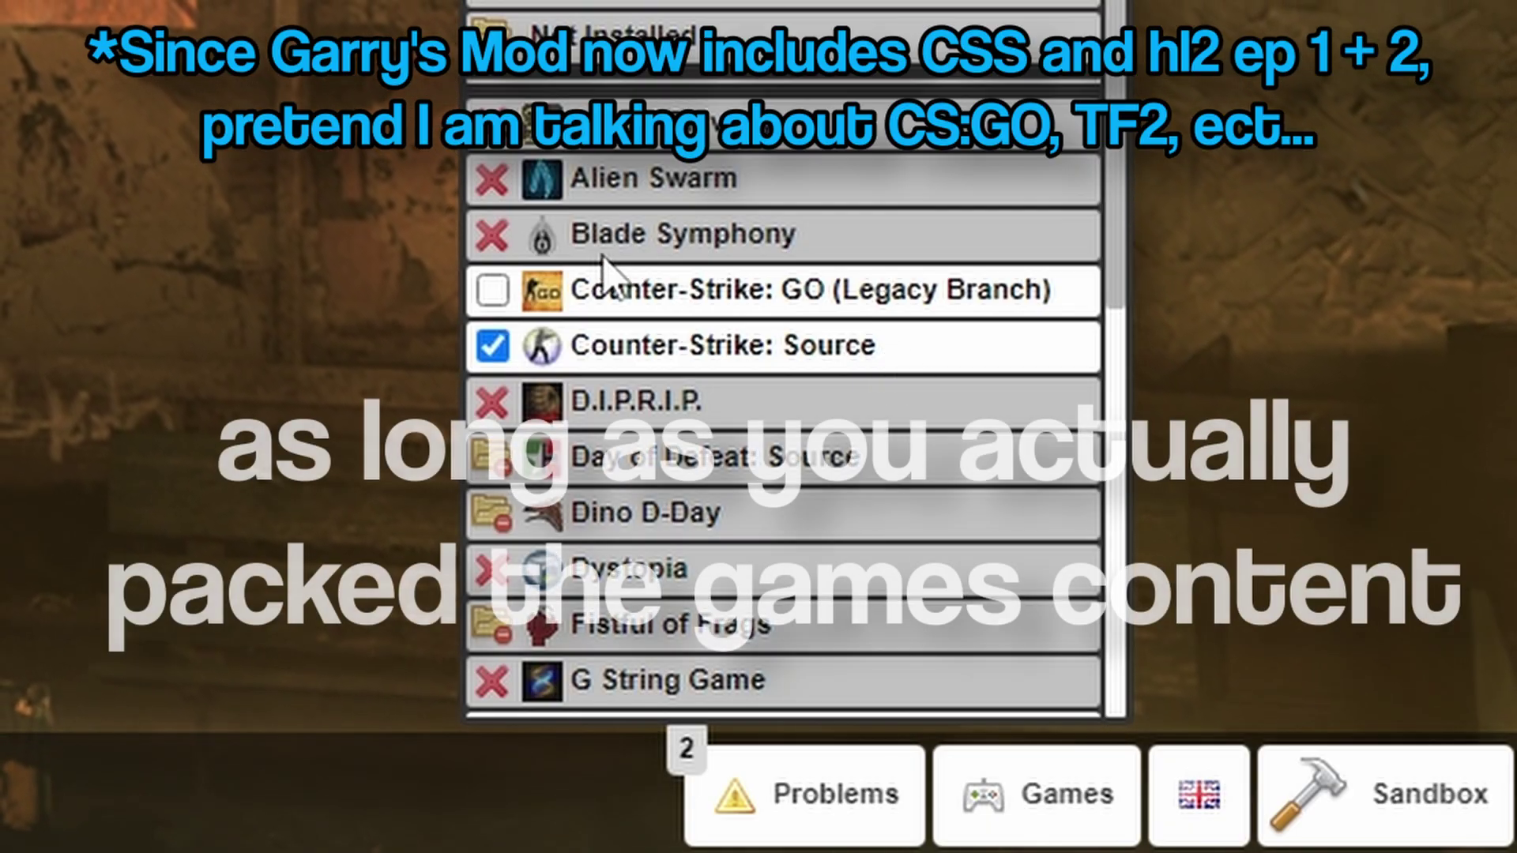
left_click(493, 347)
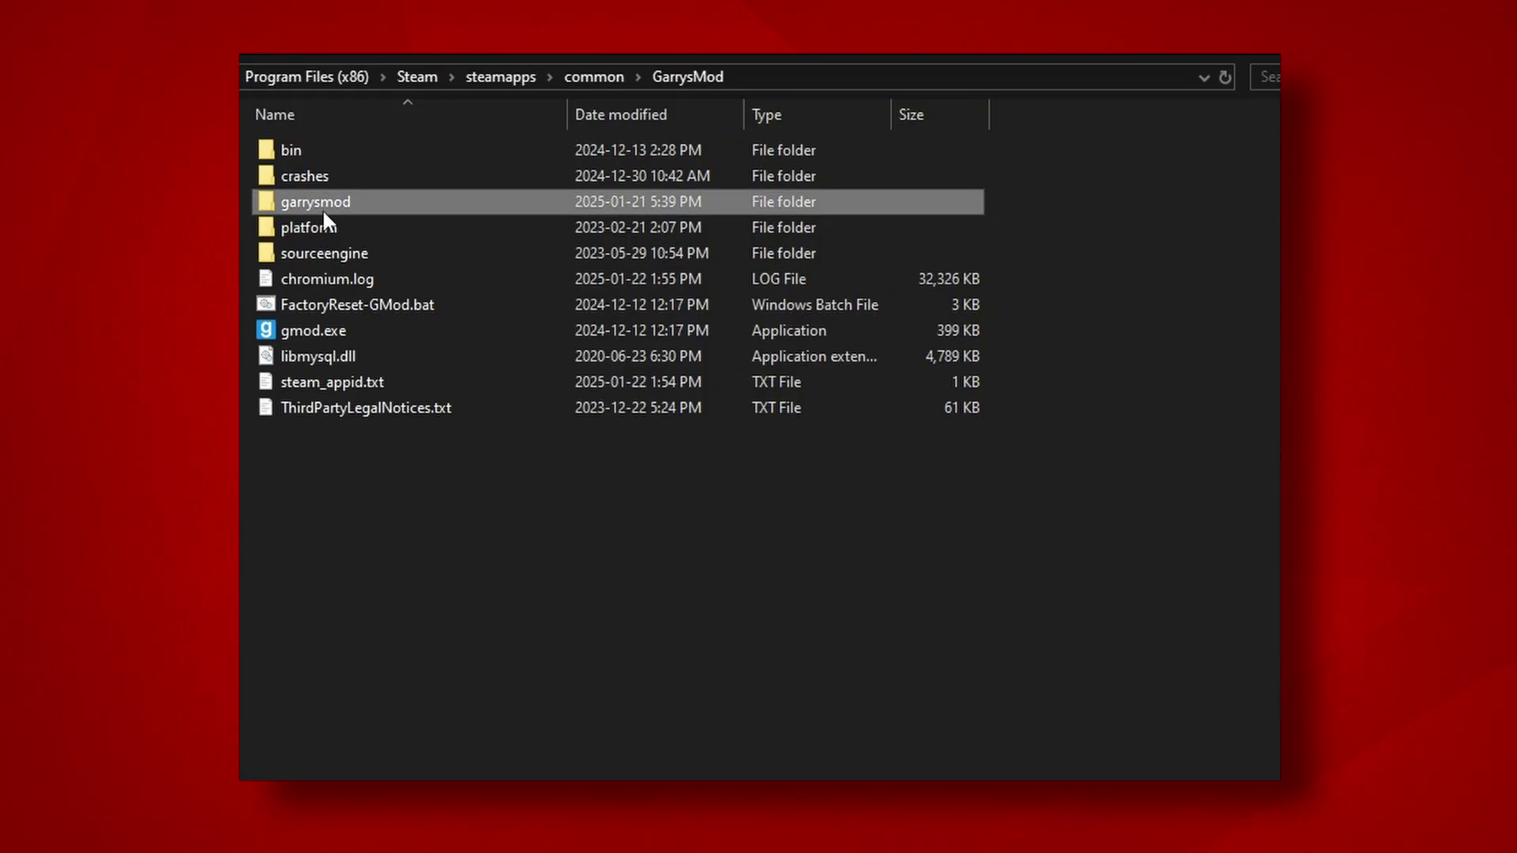
Open the mount config from garrysmod\cfg and start an "l4d2" entry below the tf2 line of the Game Specific Packs
double_click(323, 210)
double_click(341, 236)
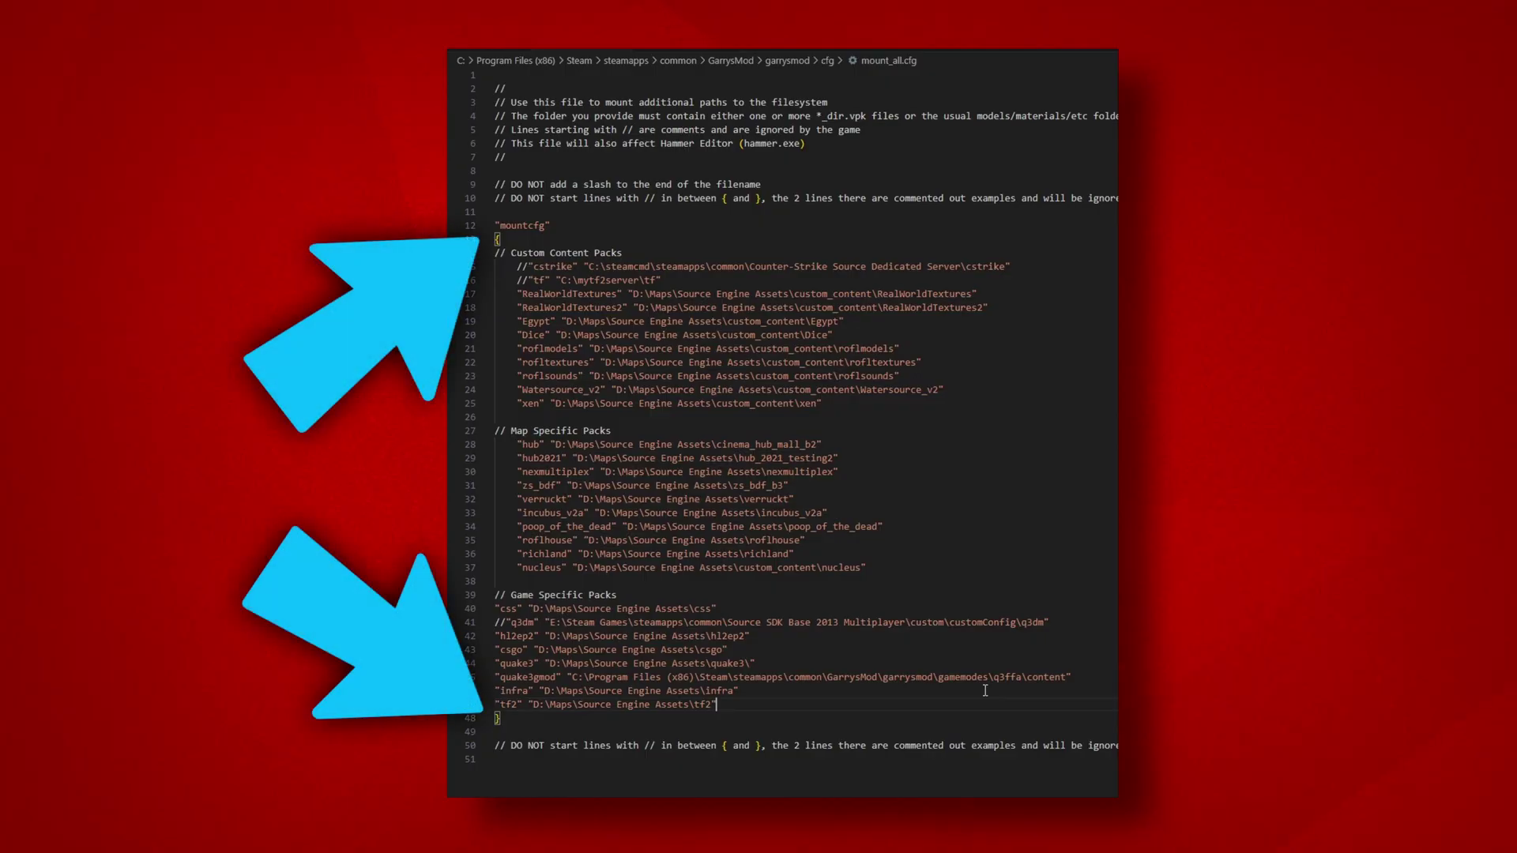
key("Return")
type("\"\"")
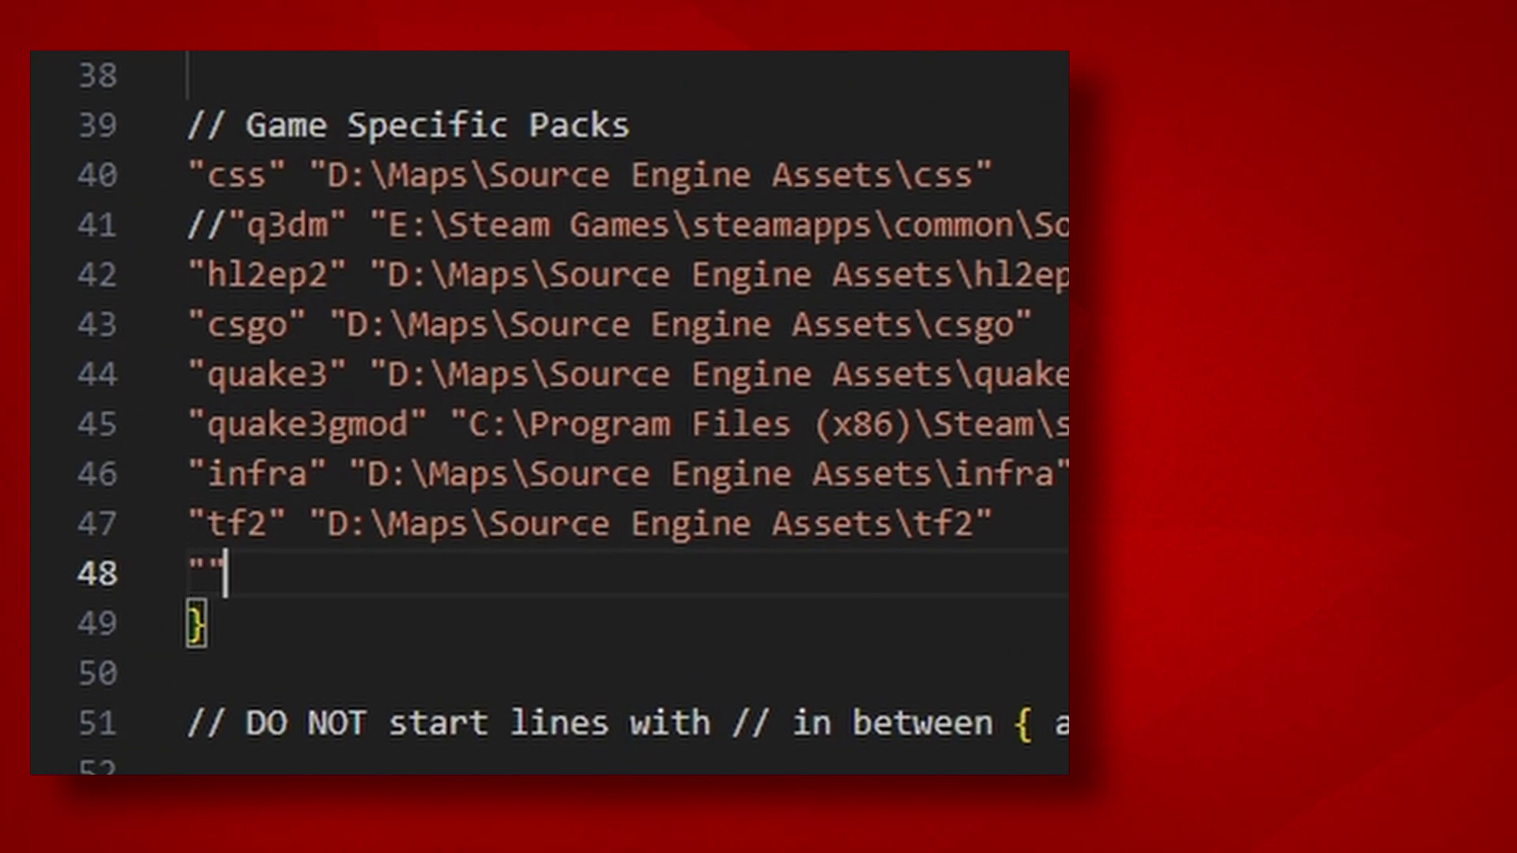
left_click(208, 573)
type("2")
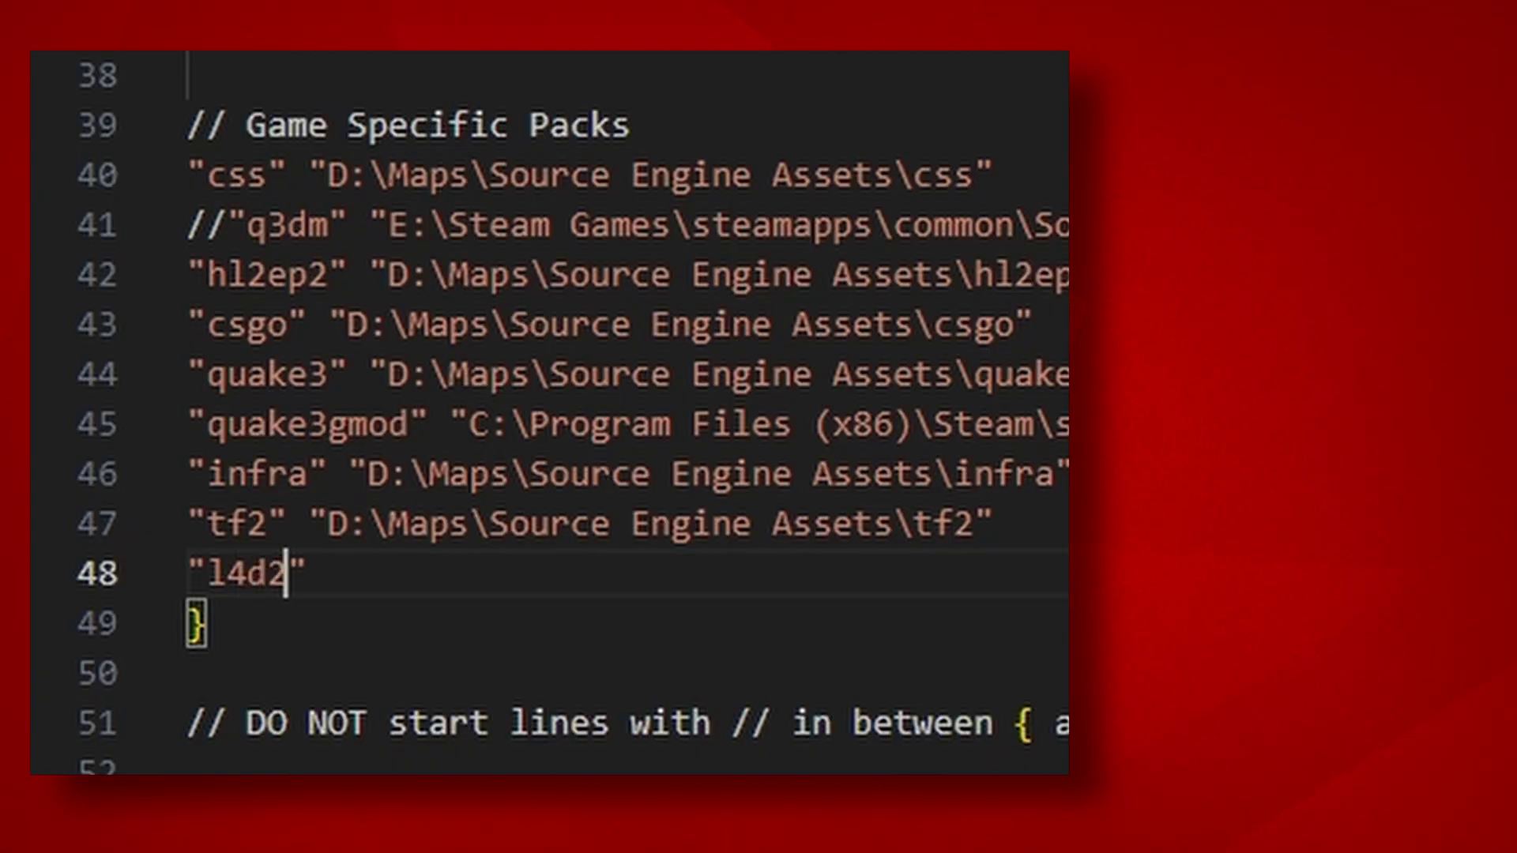
Set the l4d2 mount path to "D:\Maps\Source Engine Assets\l4d2" by reusing the tf2 path, and open the Source Engine Assets folder
type("\" \"")
left_click_drag(328, 523, 911, 523)
key("ctrl+c")
left_click(342, 572)
key("ctrl+v")
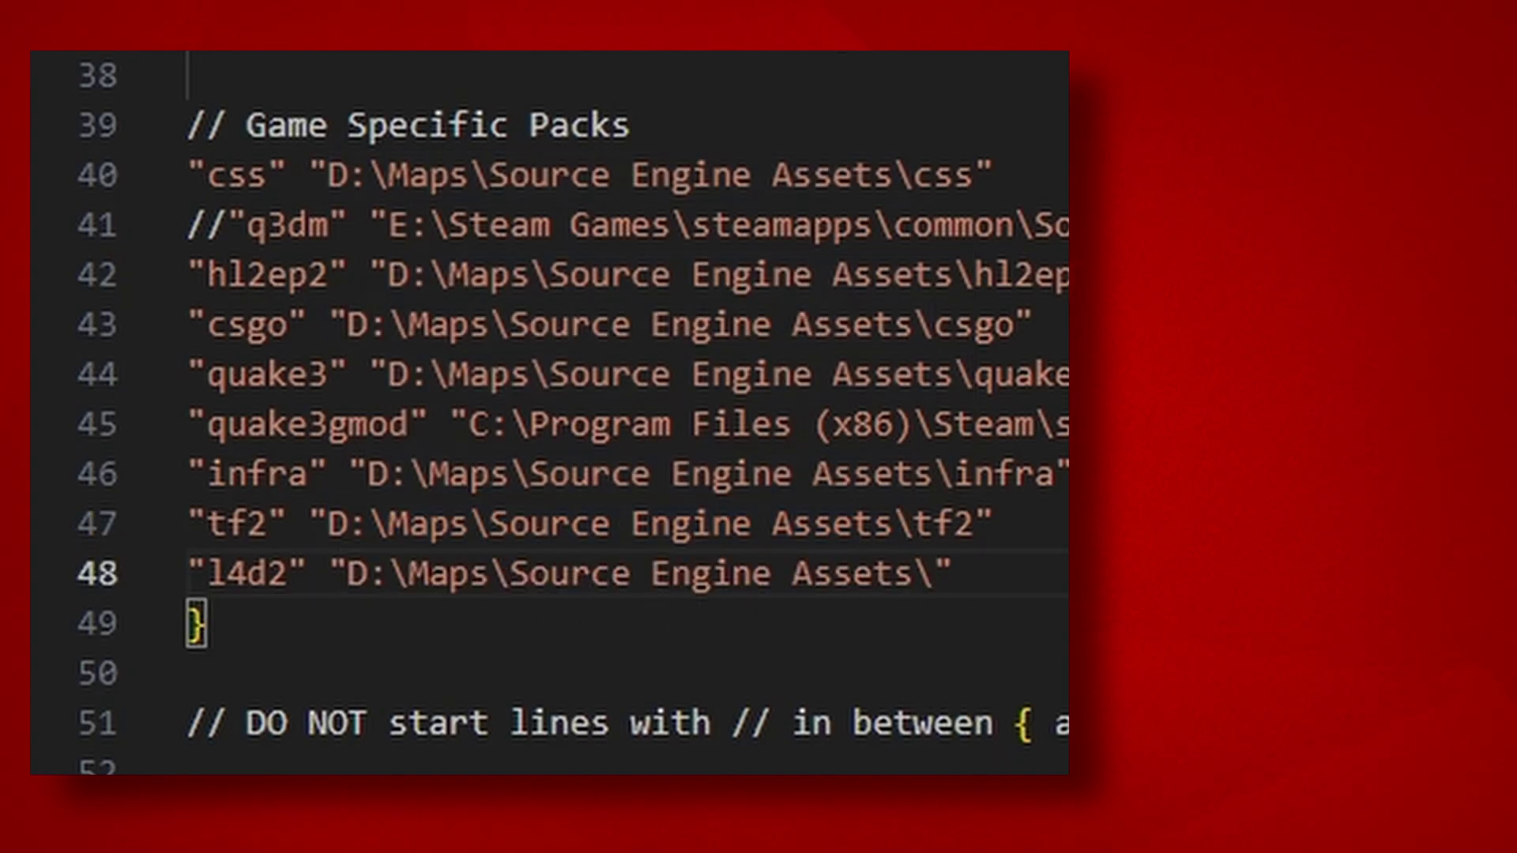
type("l4d2")
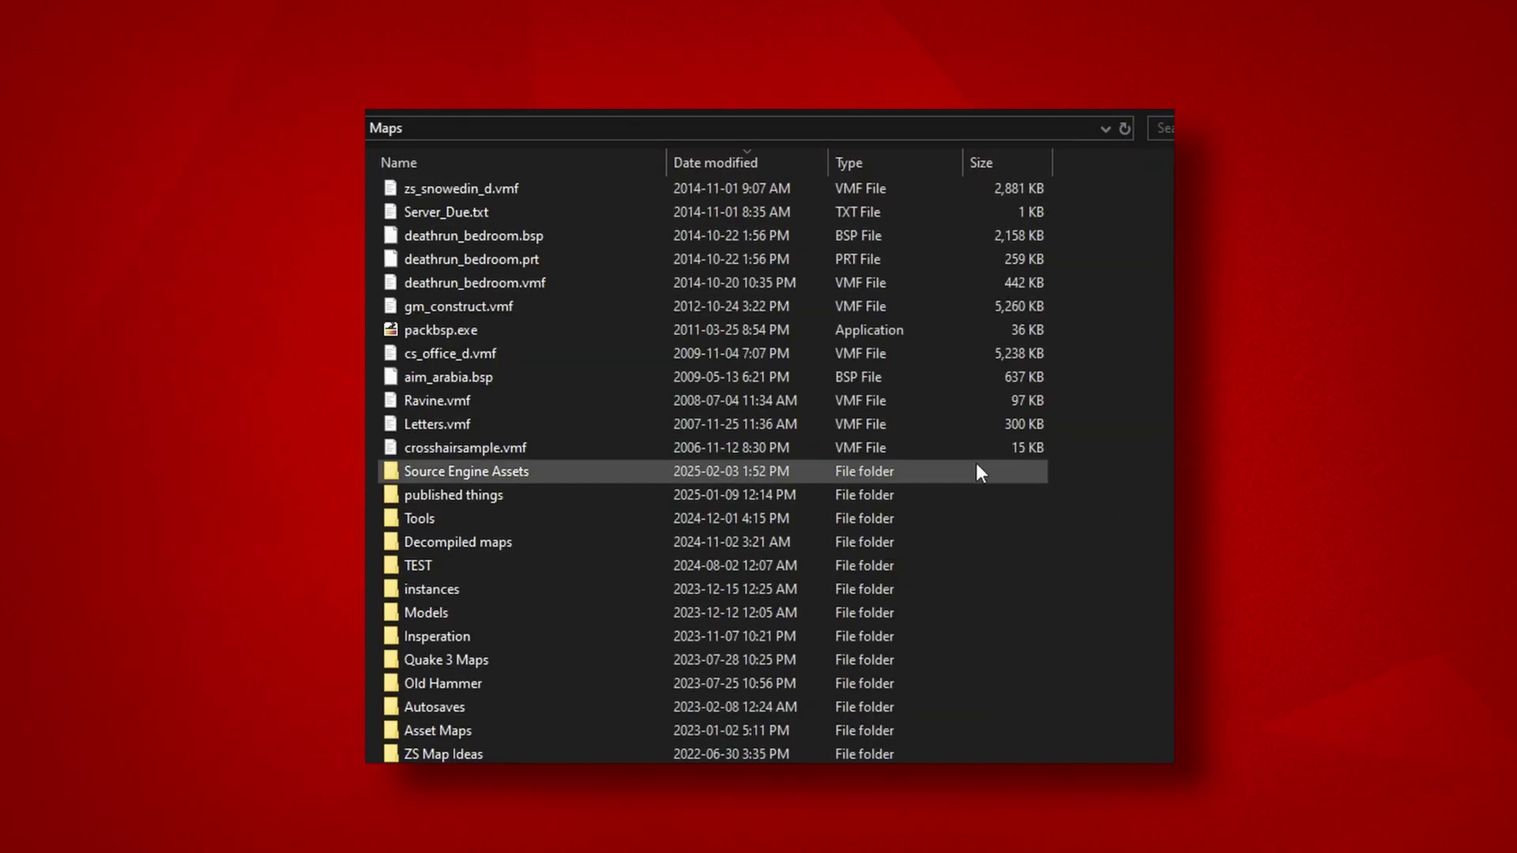
double_click(978, 471)
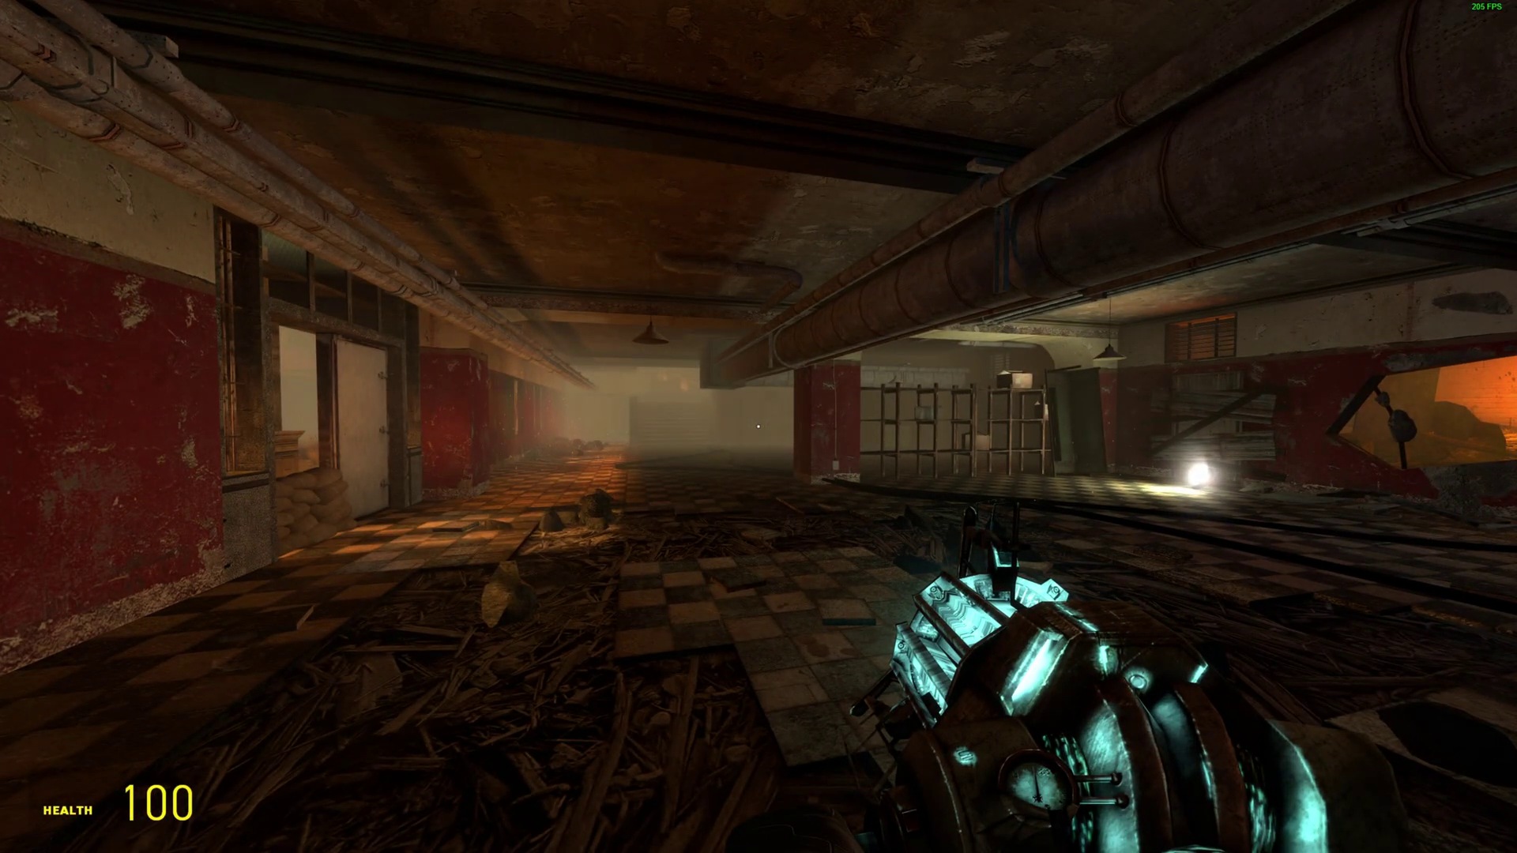
Open the developer console in the running map and enter the mat_hdr_level command
key("grave")
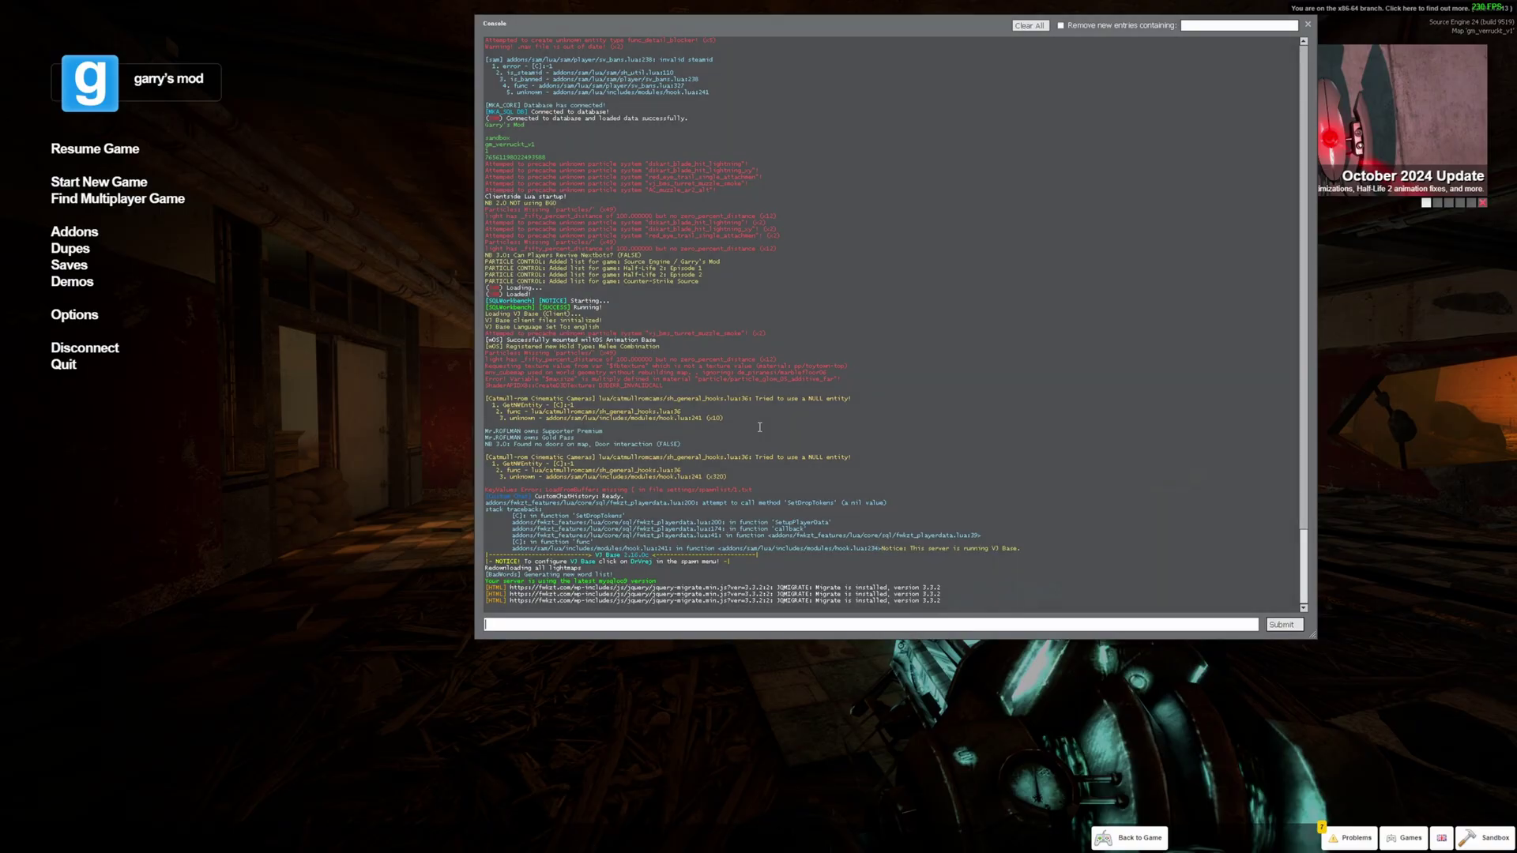
type("mat")
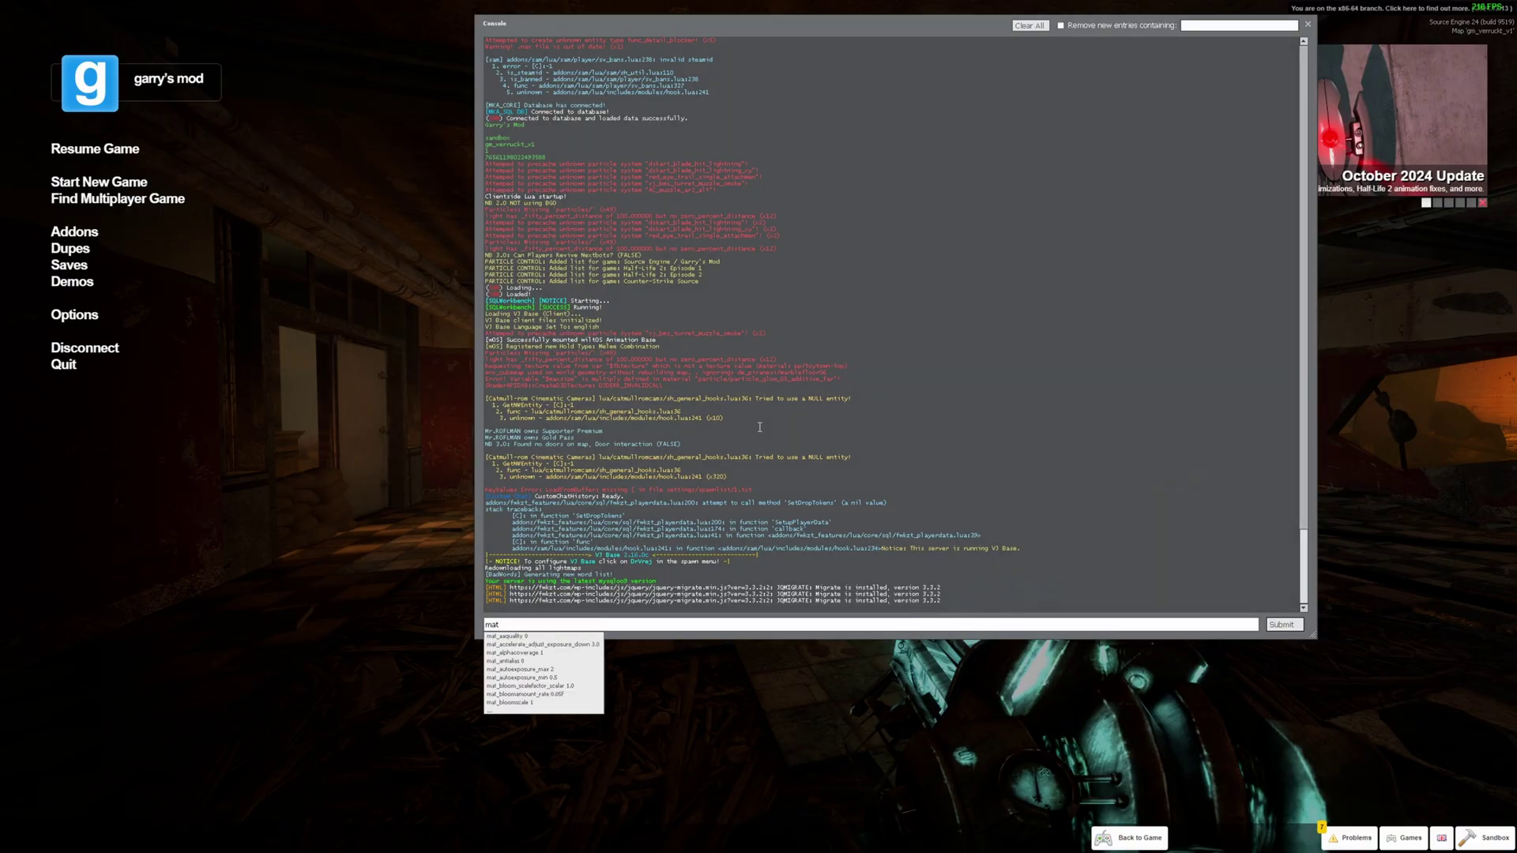
type("_hdr")
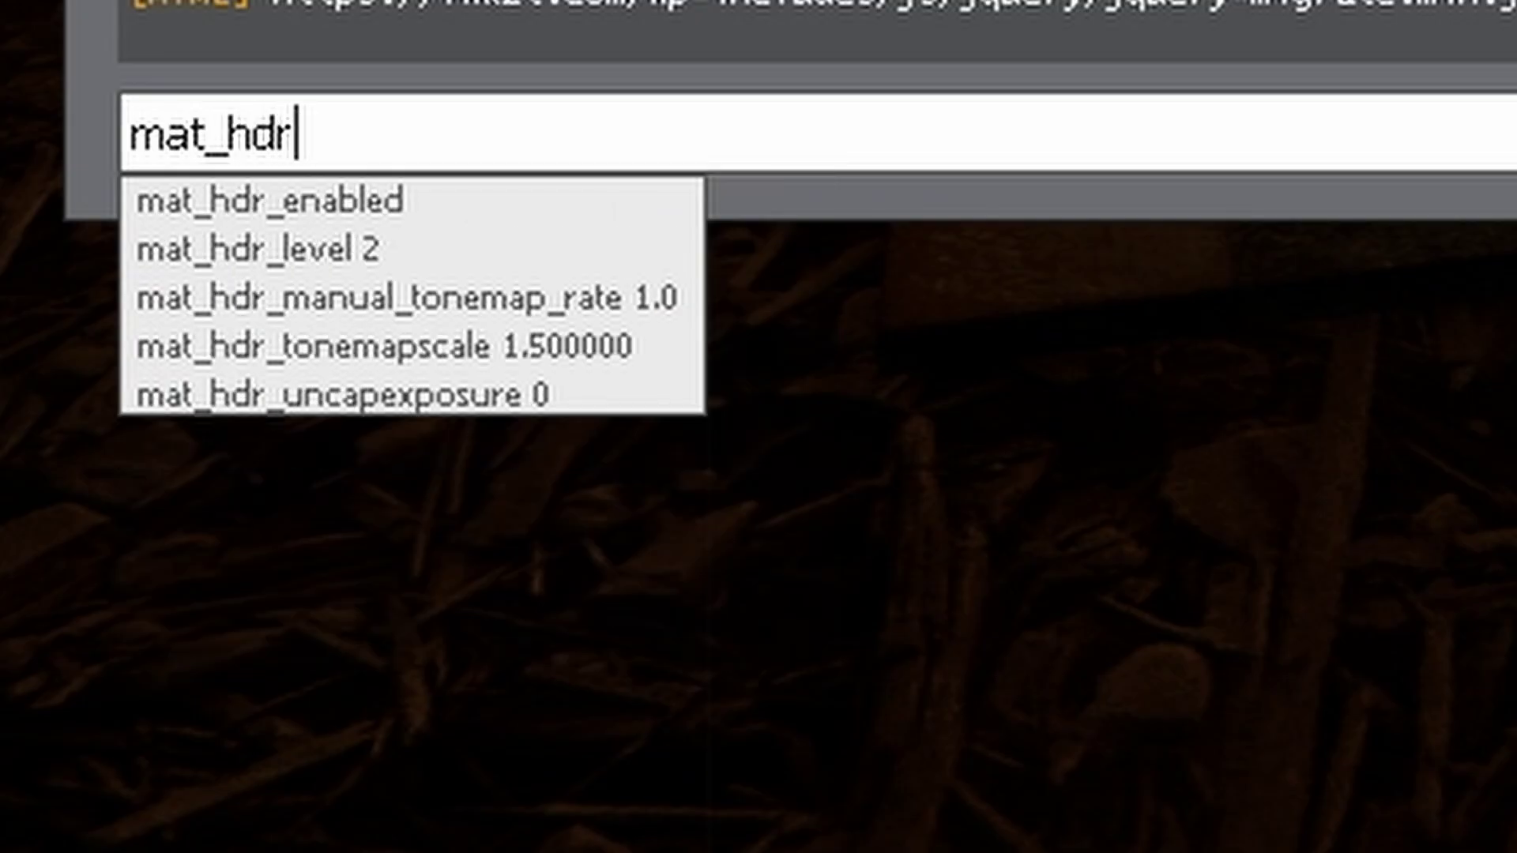
type("_level")
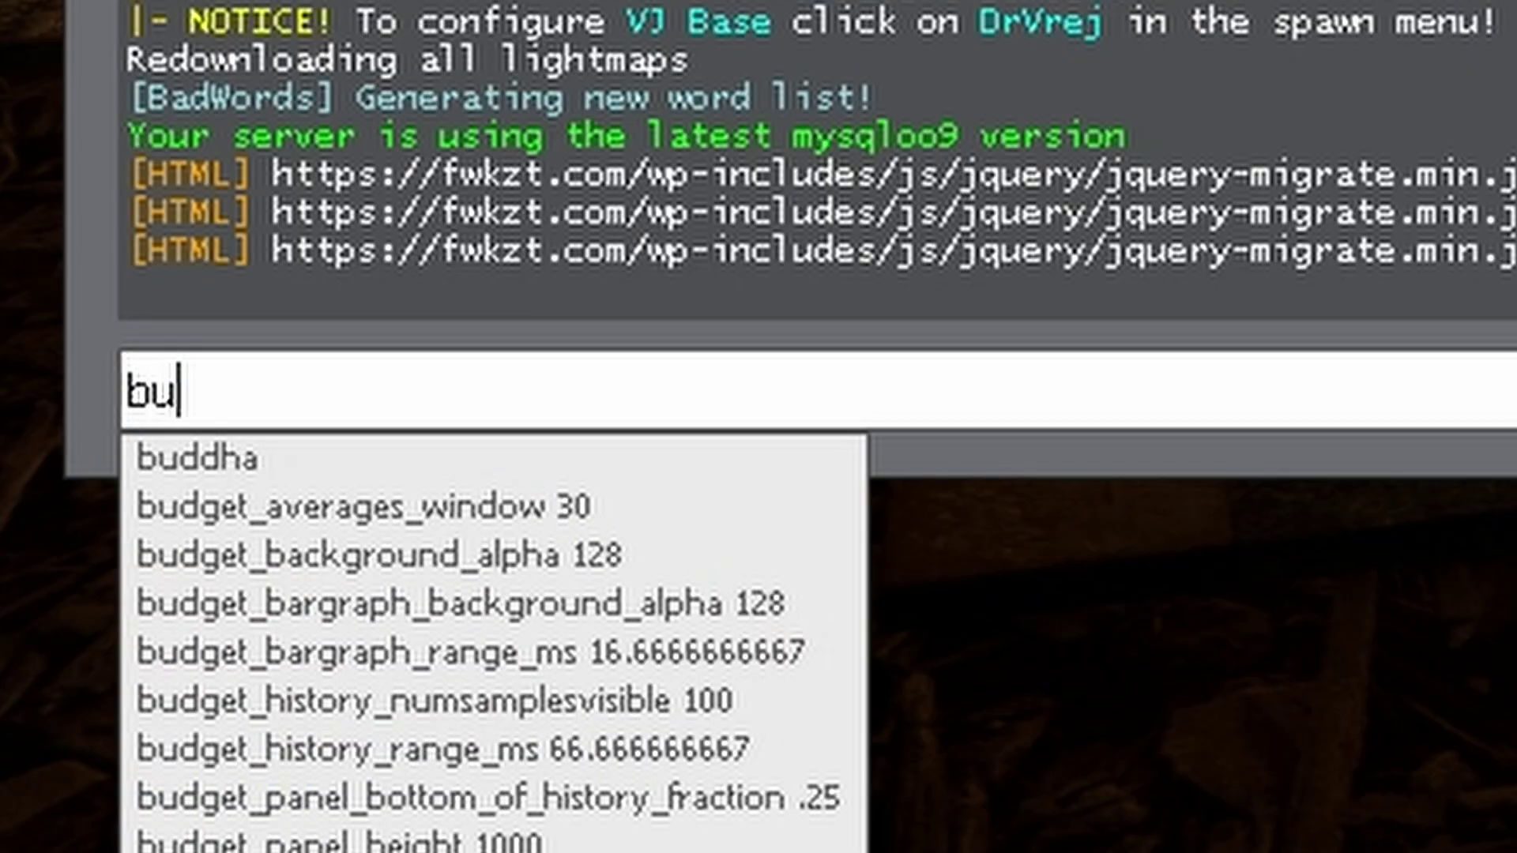
Build the map's cubemaps with the buildcubemaps console command
type("i")
key("Tab")
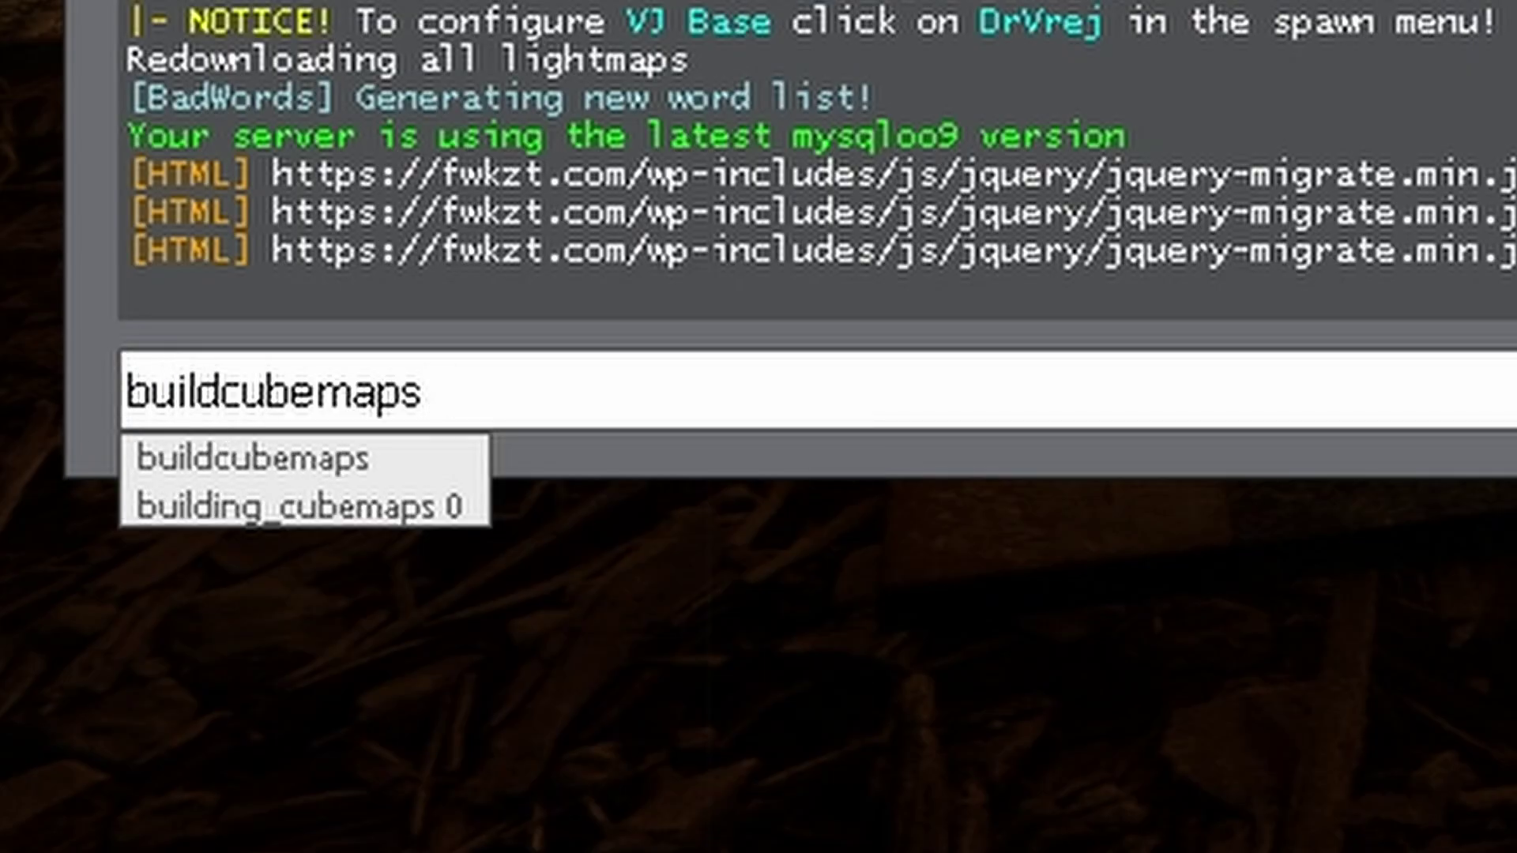
key("Return")
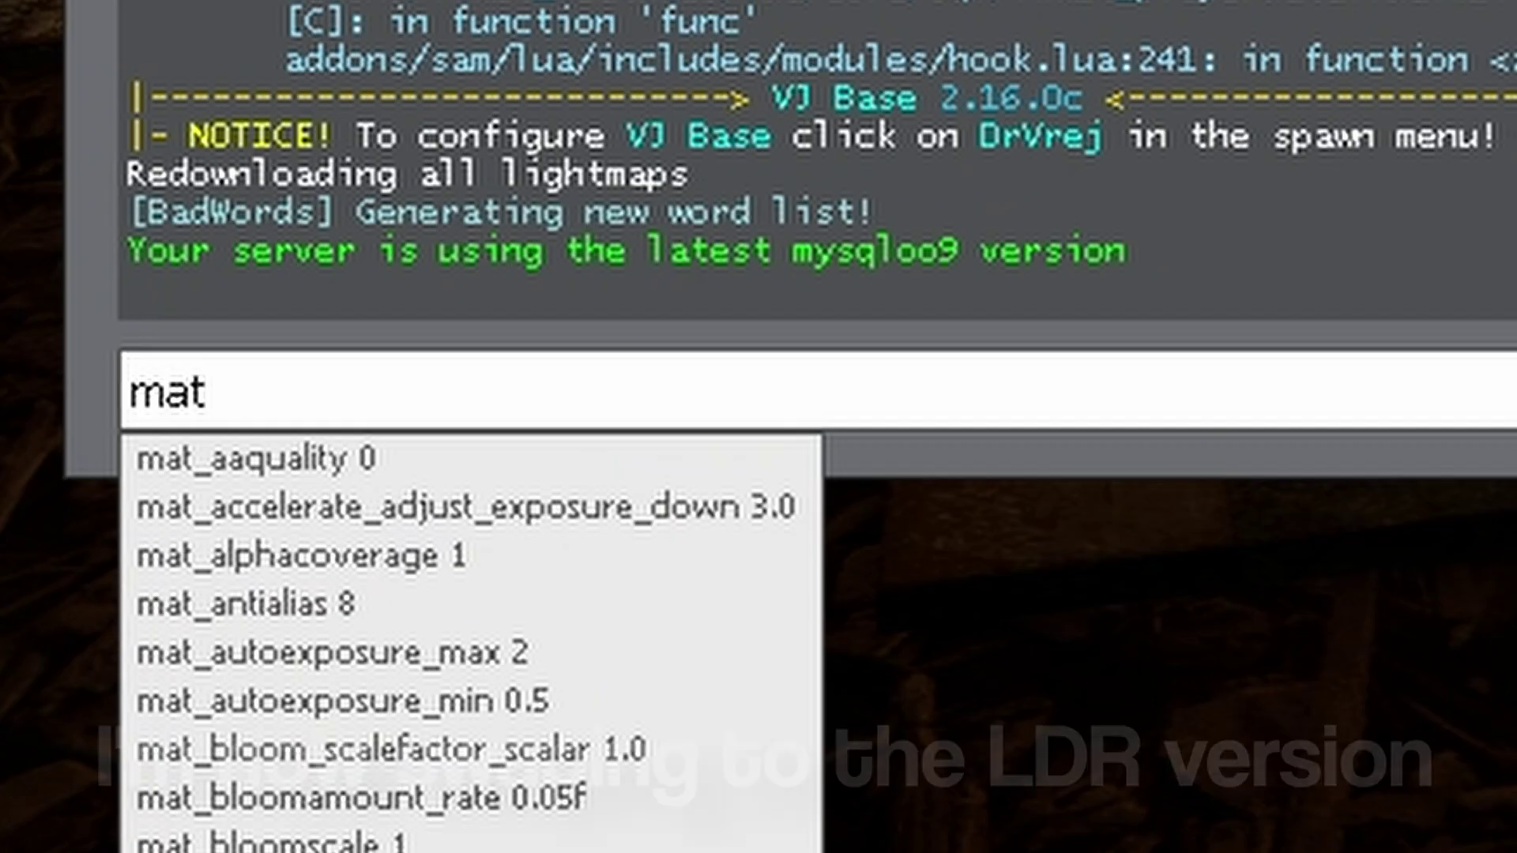
Switch the map to LDR by setting mat_hdr_level to 0 in the console
type("_h")
key("Tab")
key("Tab")
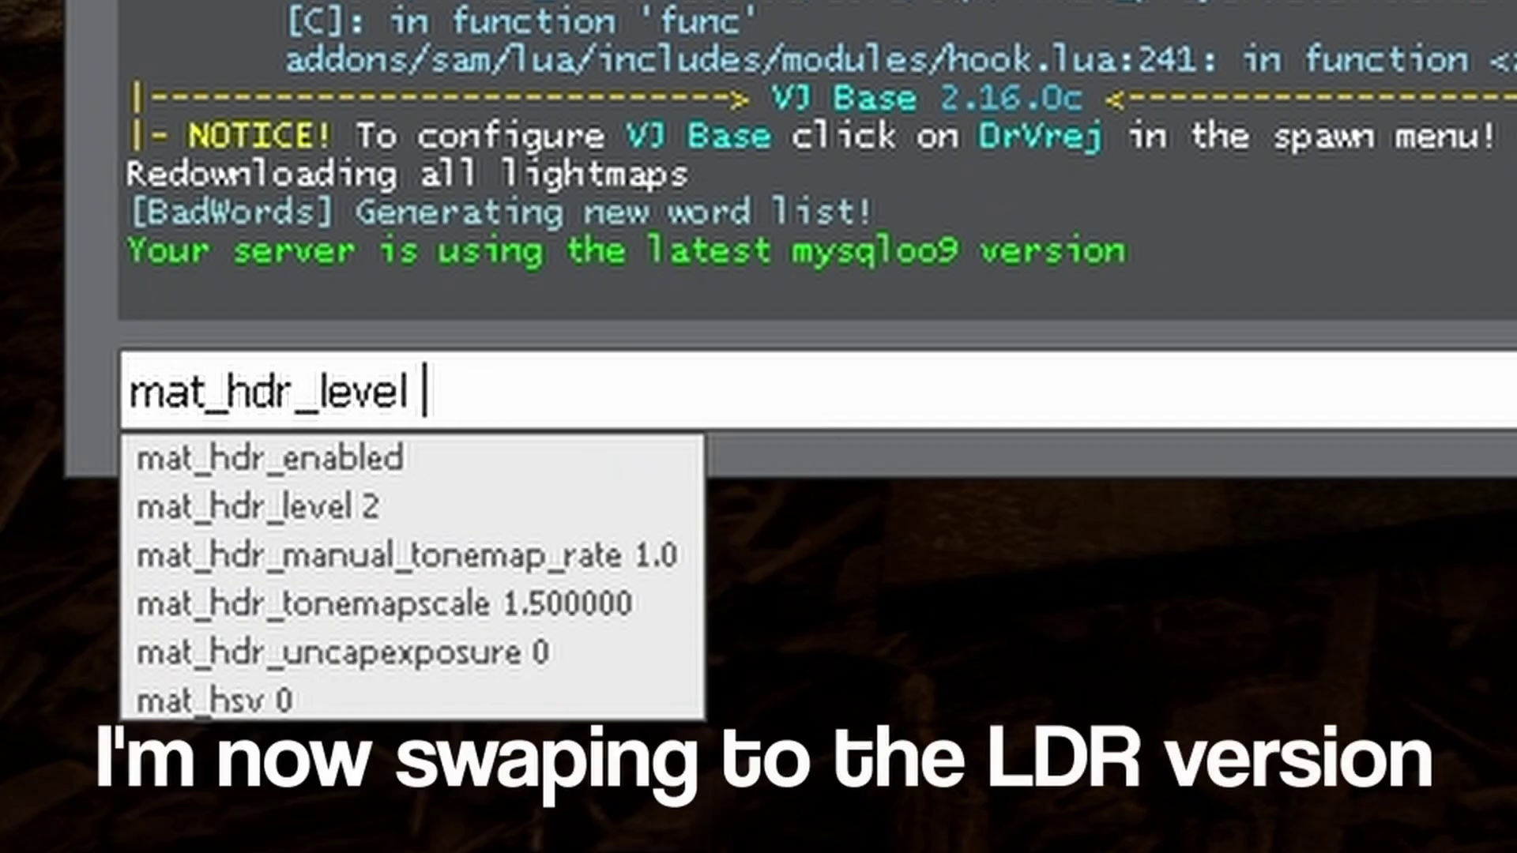
type("0")
key("Return")
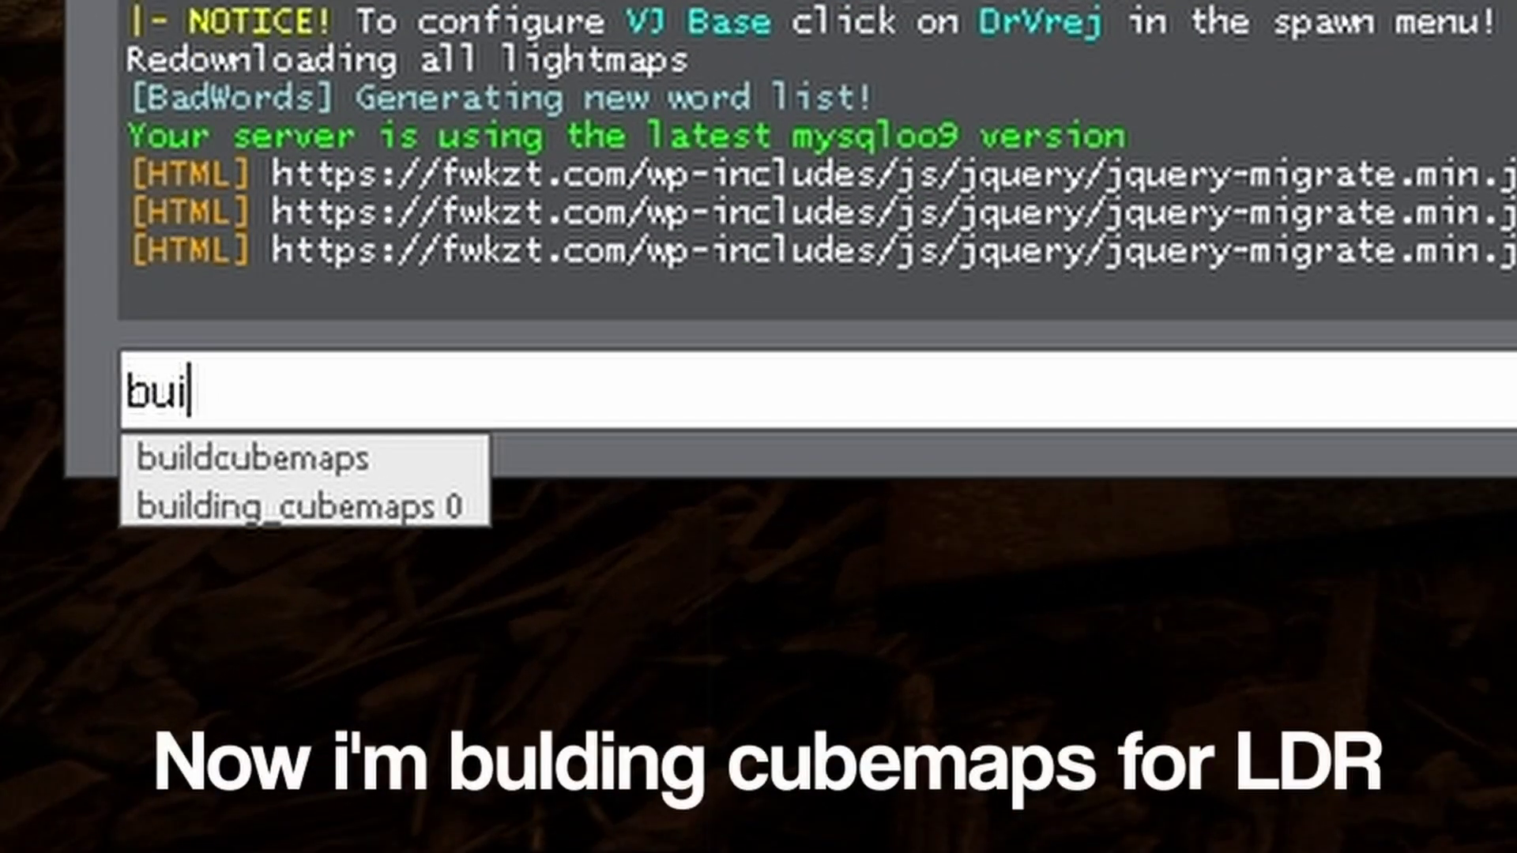
Build the map's LDR cubemaps with the buildcubemaps console command
type("ldcubemaps")
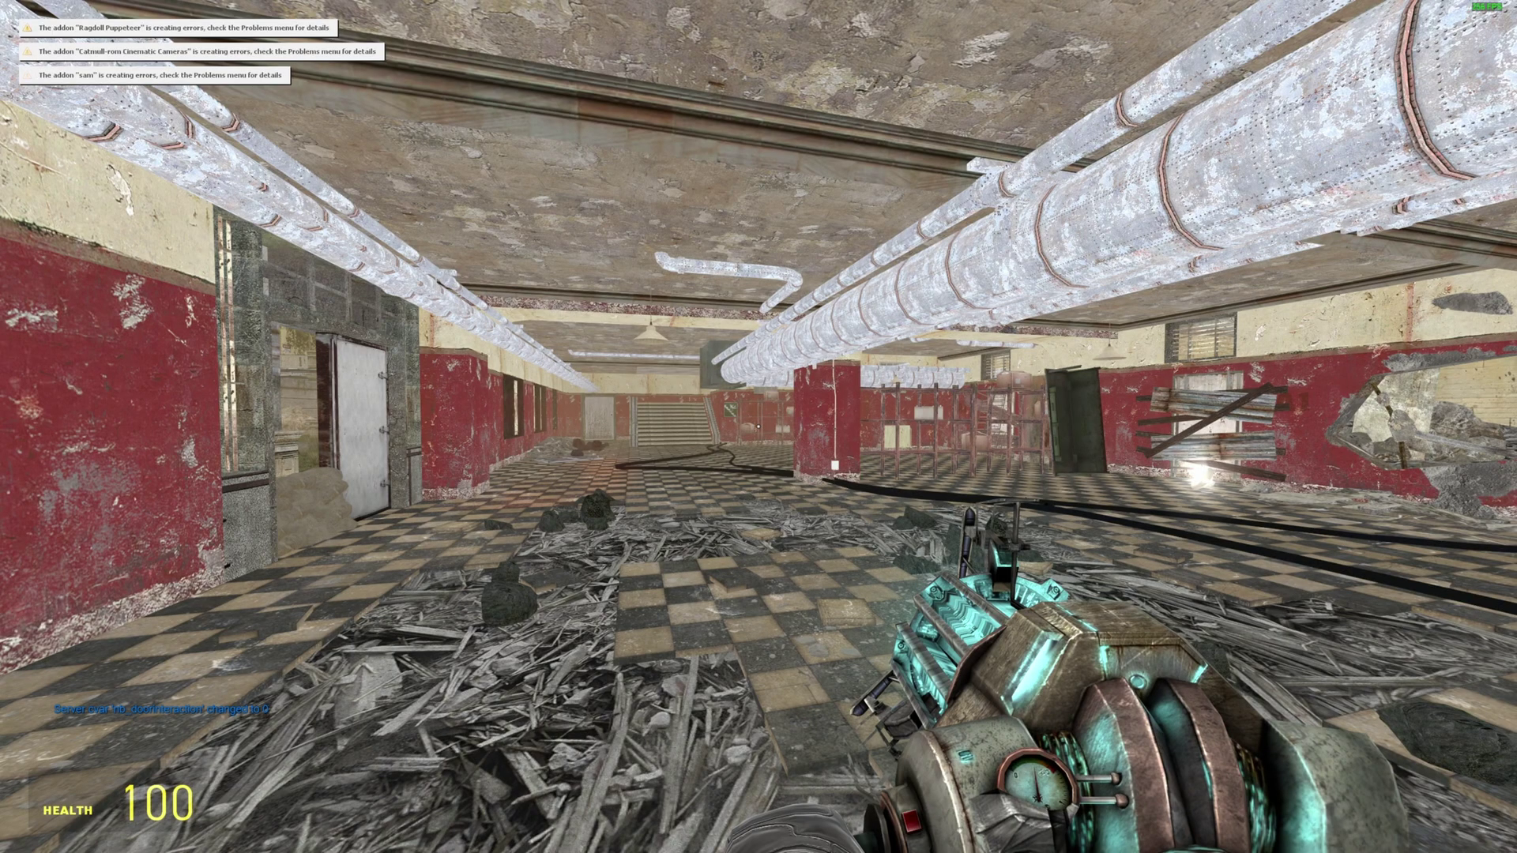
Walk through the map's tiled, red-walled hall to examine its lighting and surface reflections after the cubemap build
key("w")
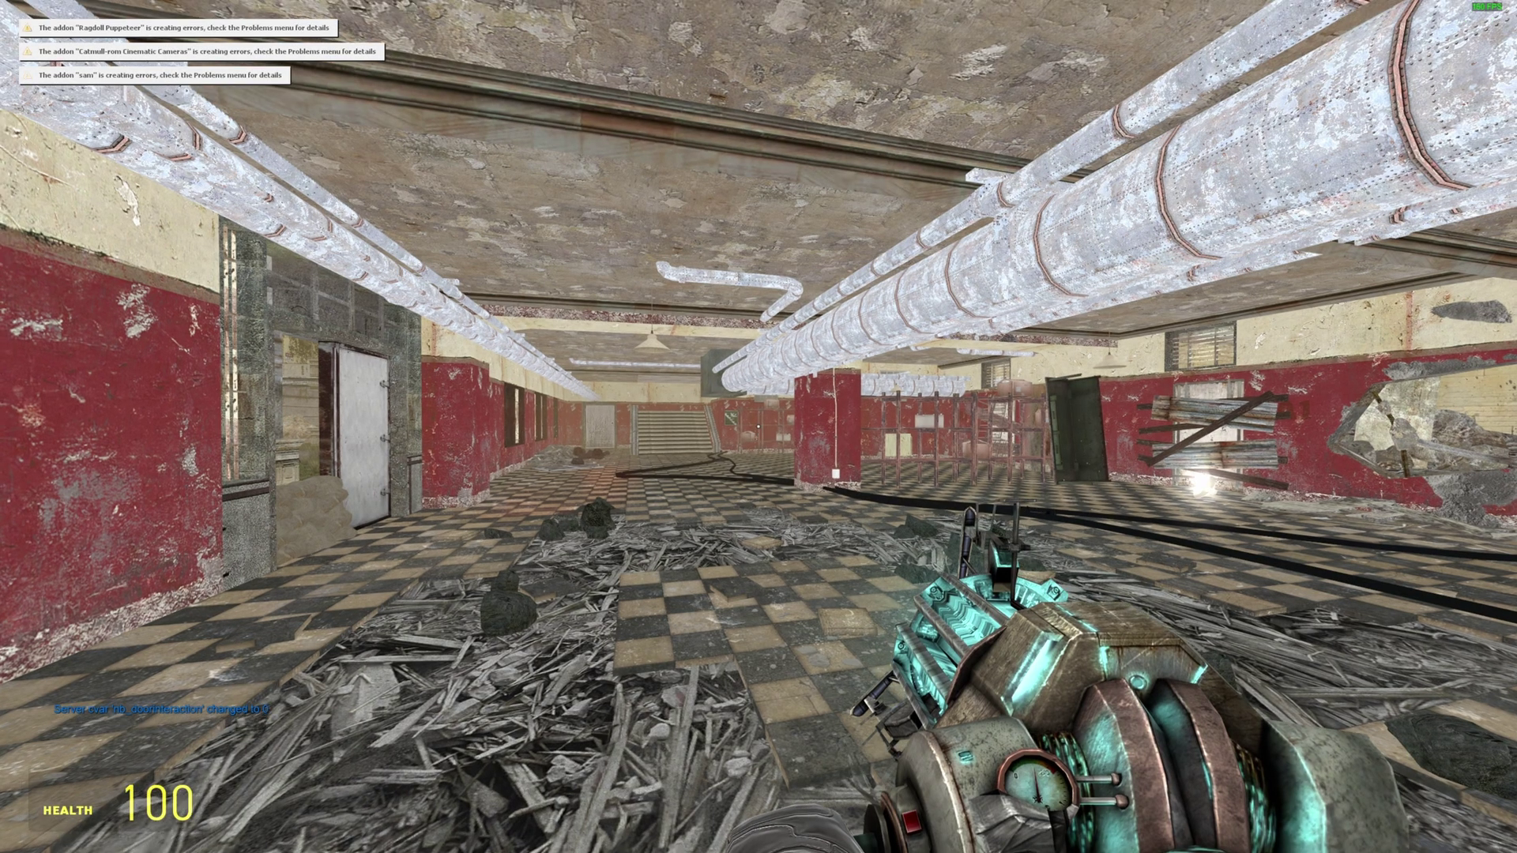
key("w")
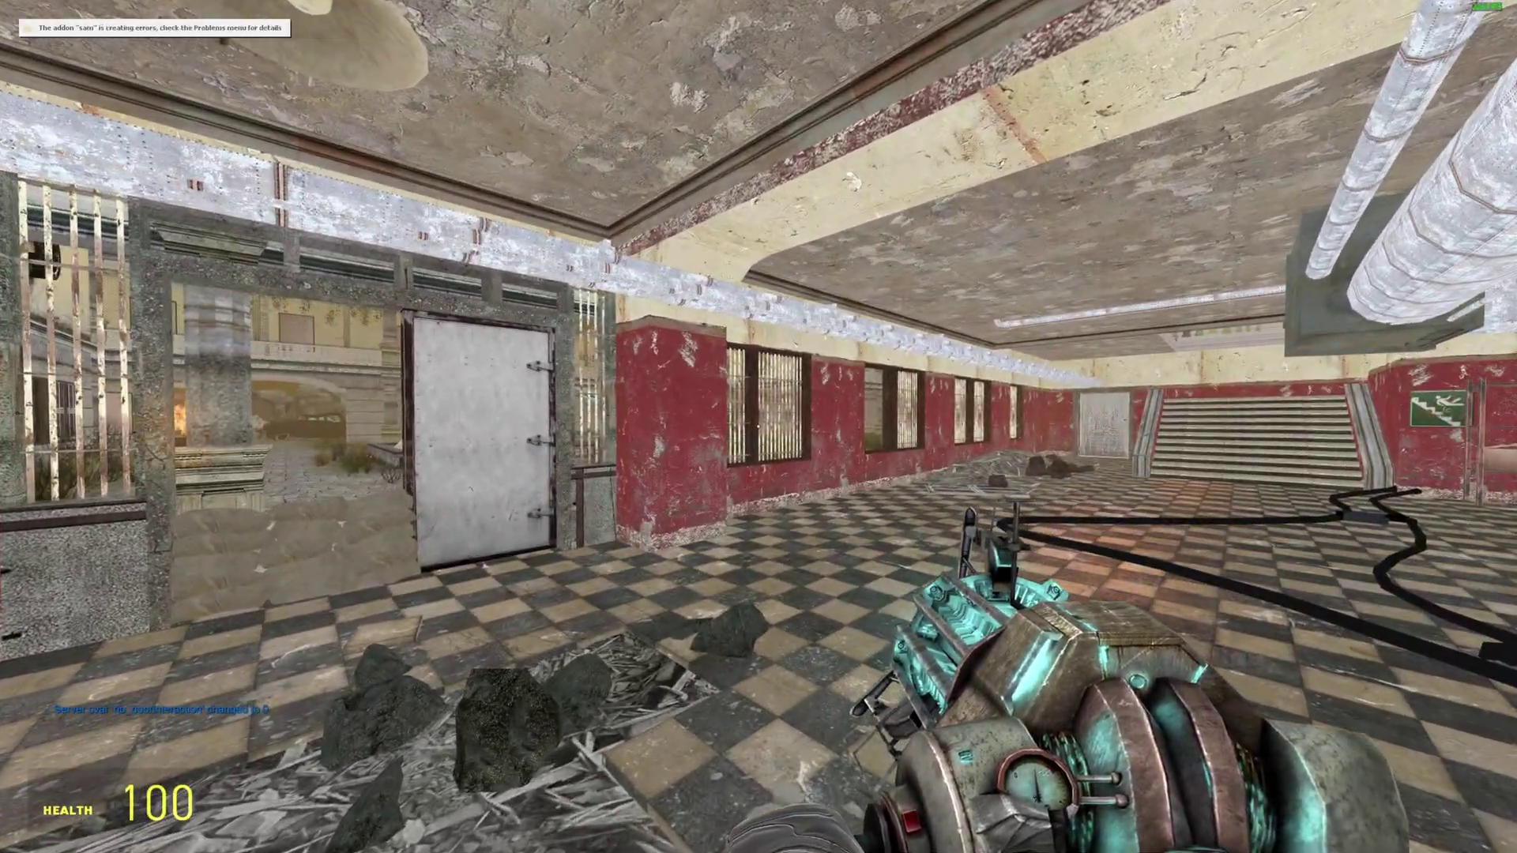
key("w")
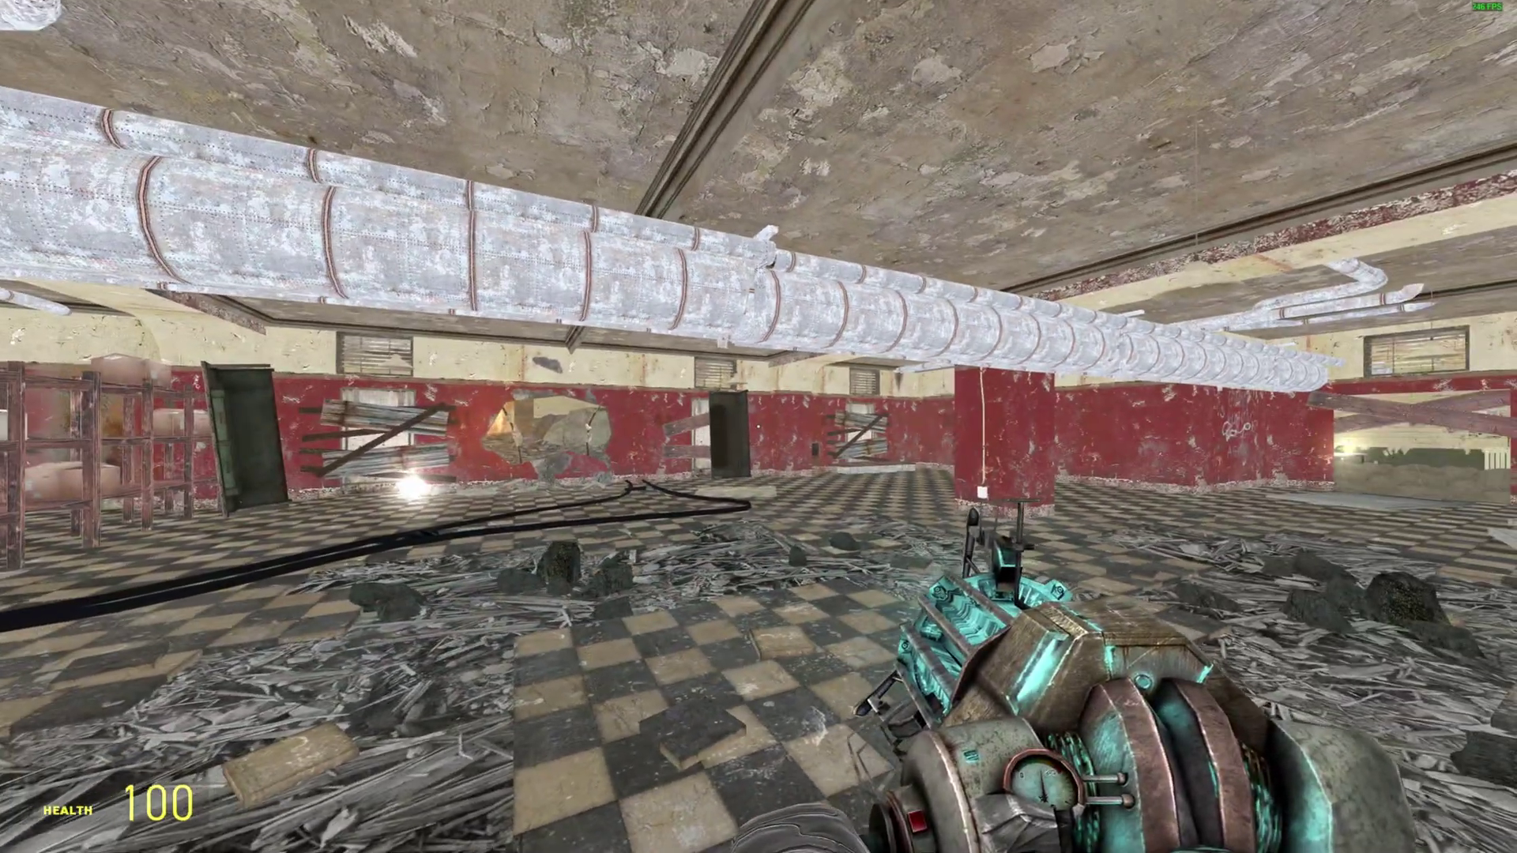
key("w")
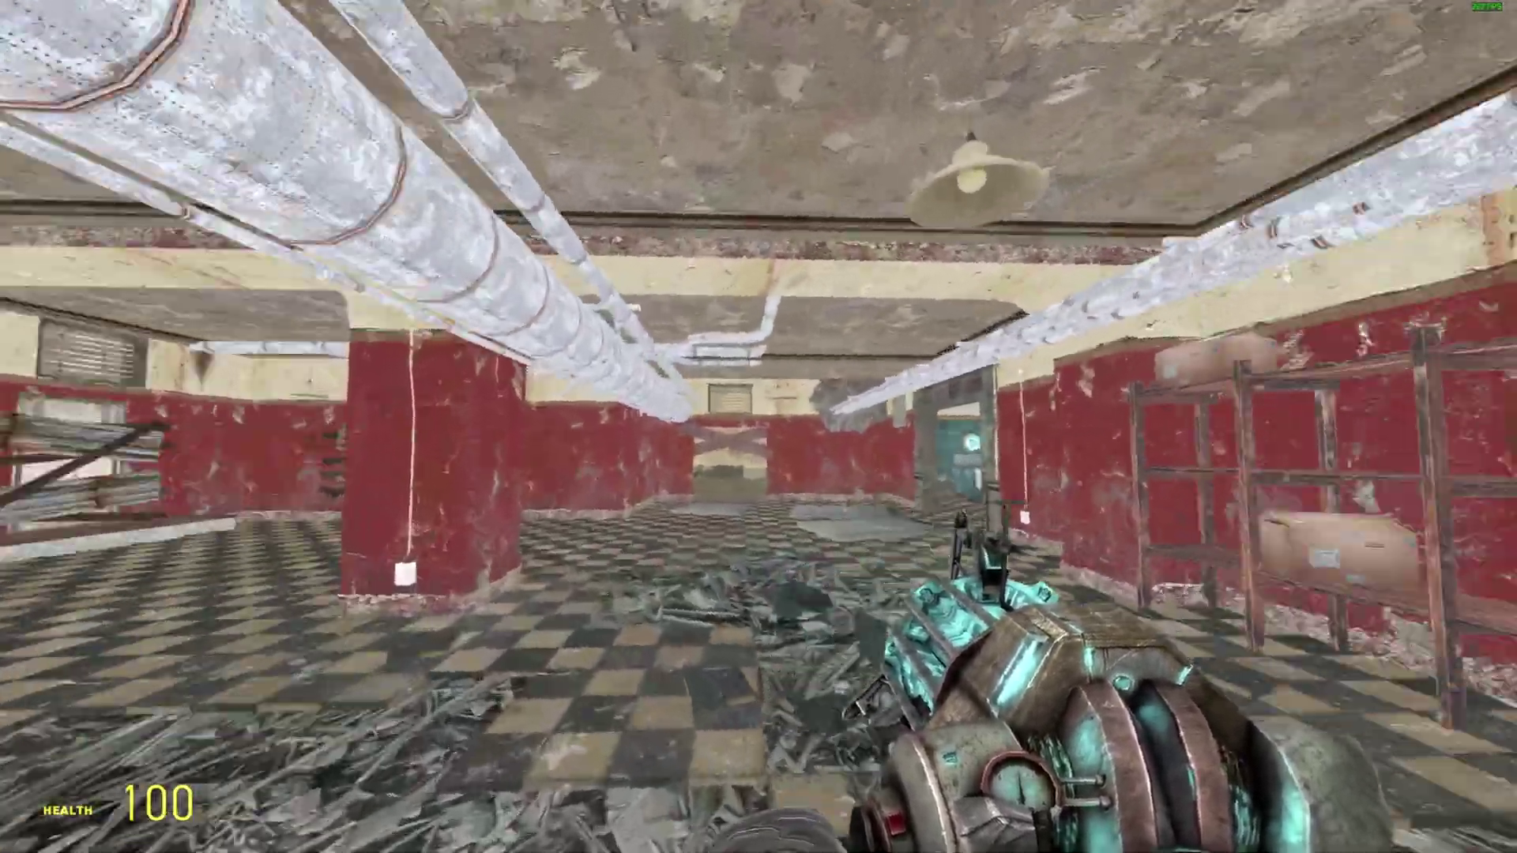
key("w")
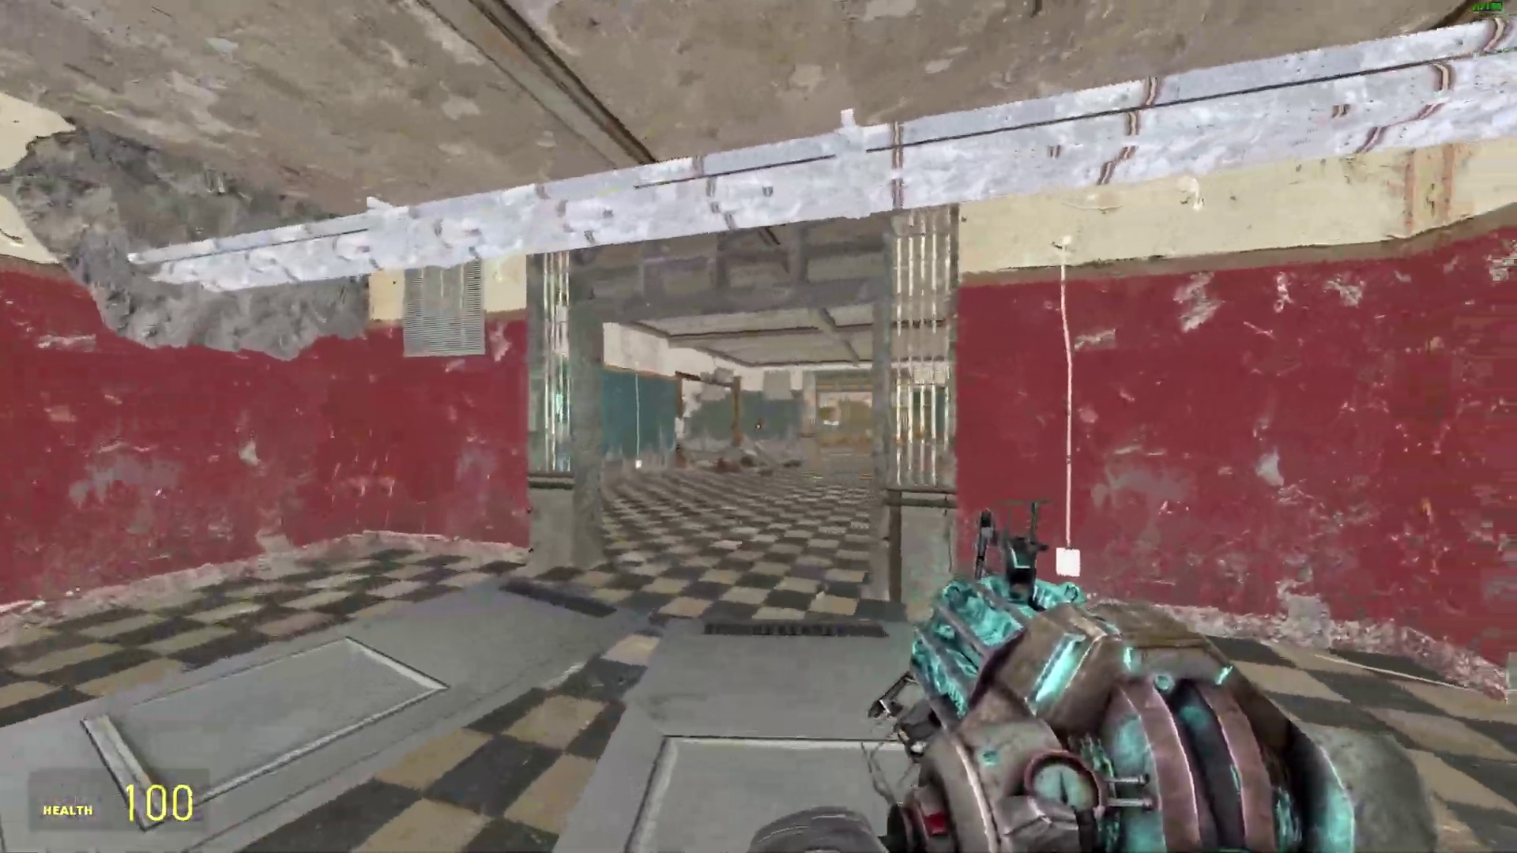
key("w")
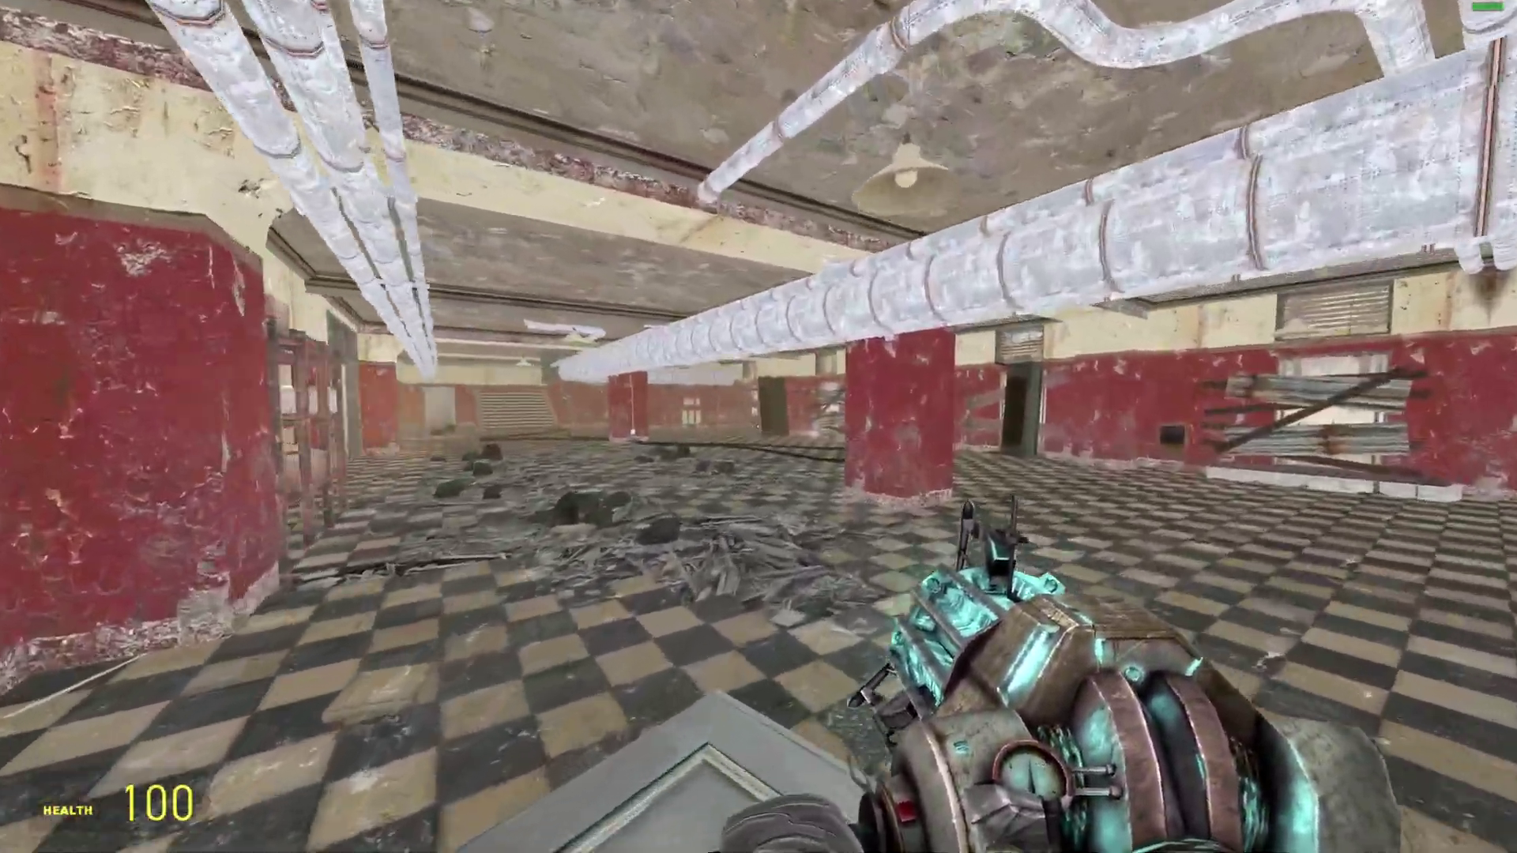
key("w")
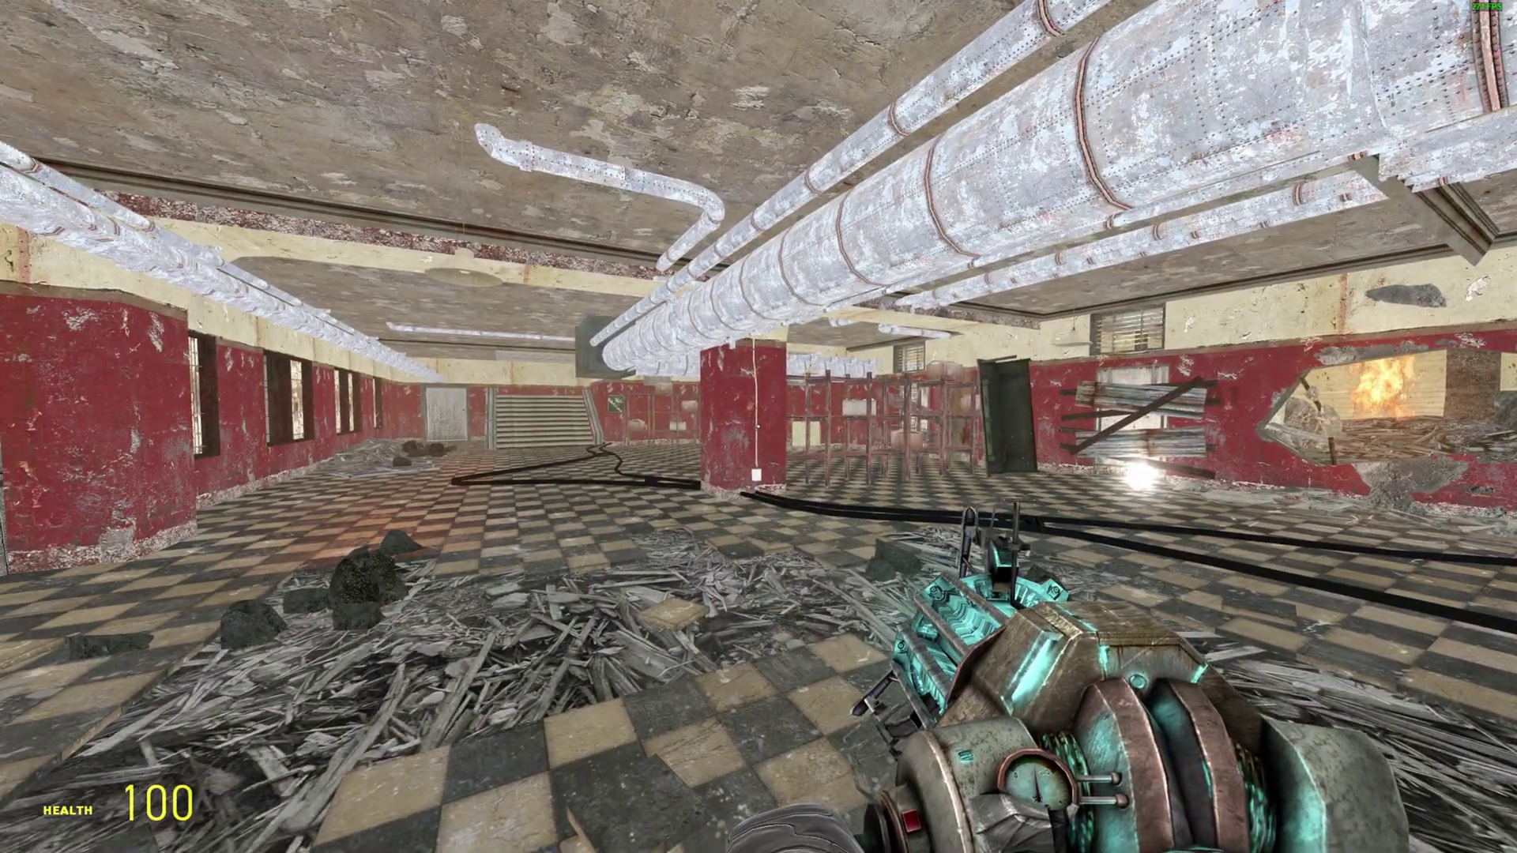
key("w")
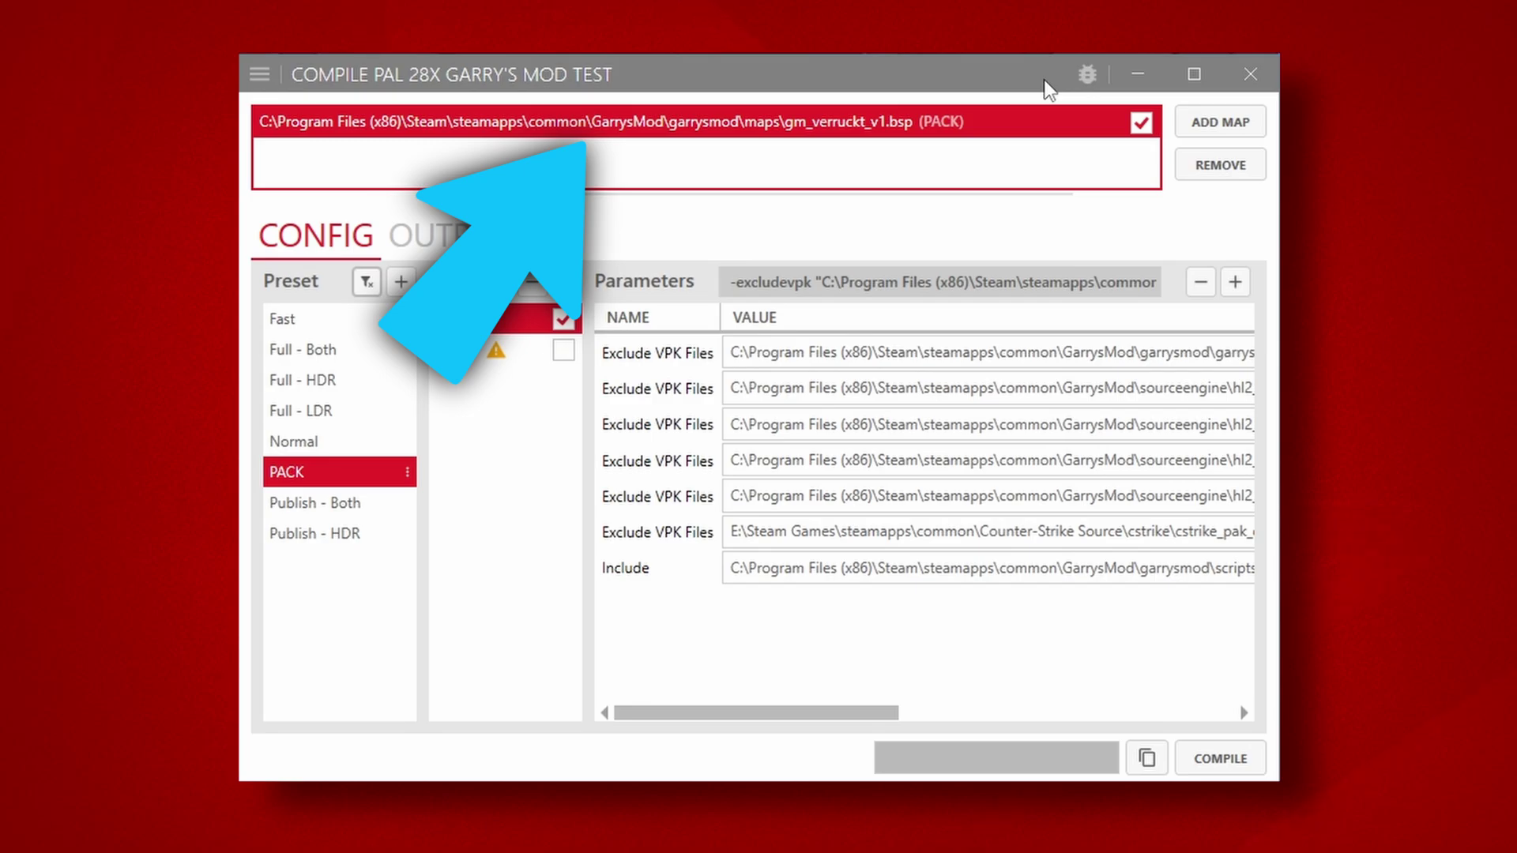
Switch to Compile Pal, disable the PACK process, enable BSPZIP with Repack and Compress, and compile gm_verruckt_v1.bsp
left_click(575, 491)
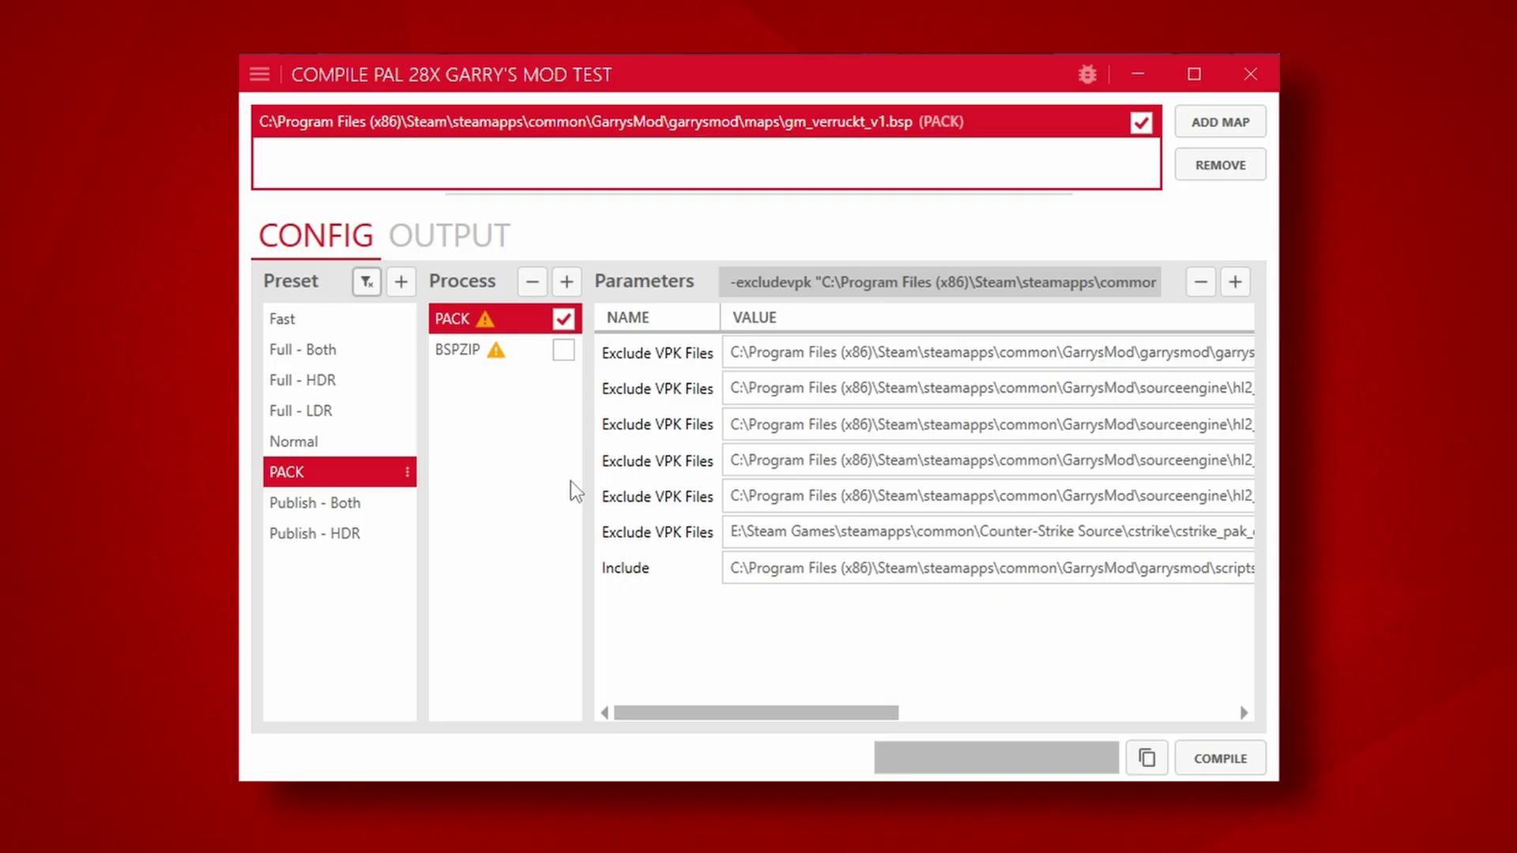
left_click(563, 319)
left_click(560, 359)
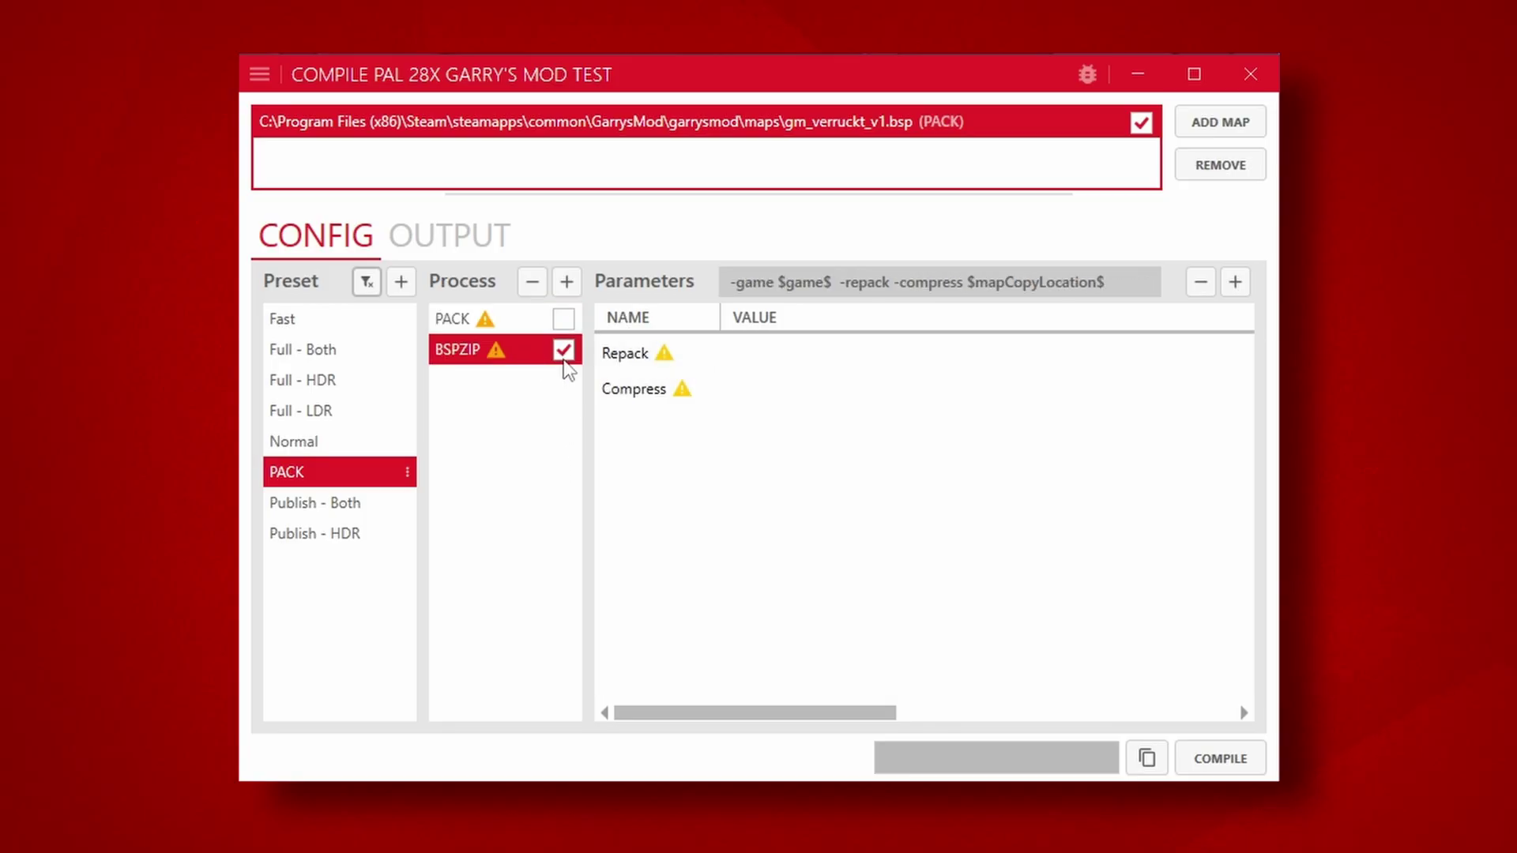
left_click(1196, 755)
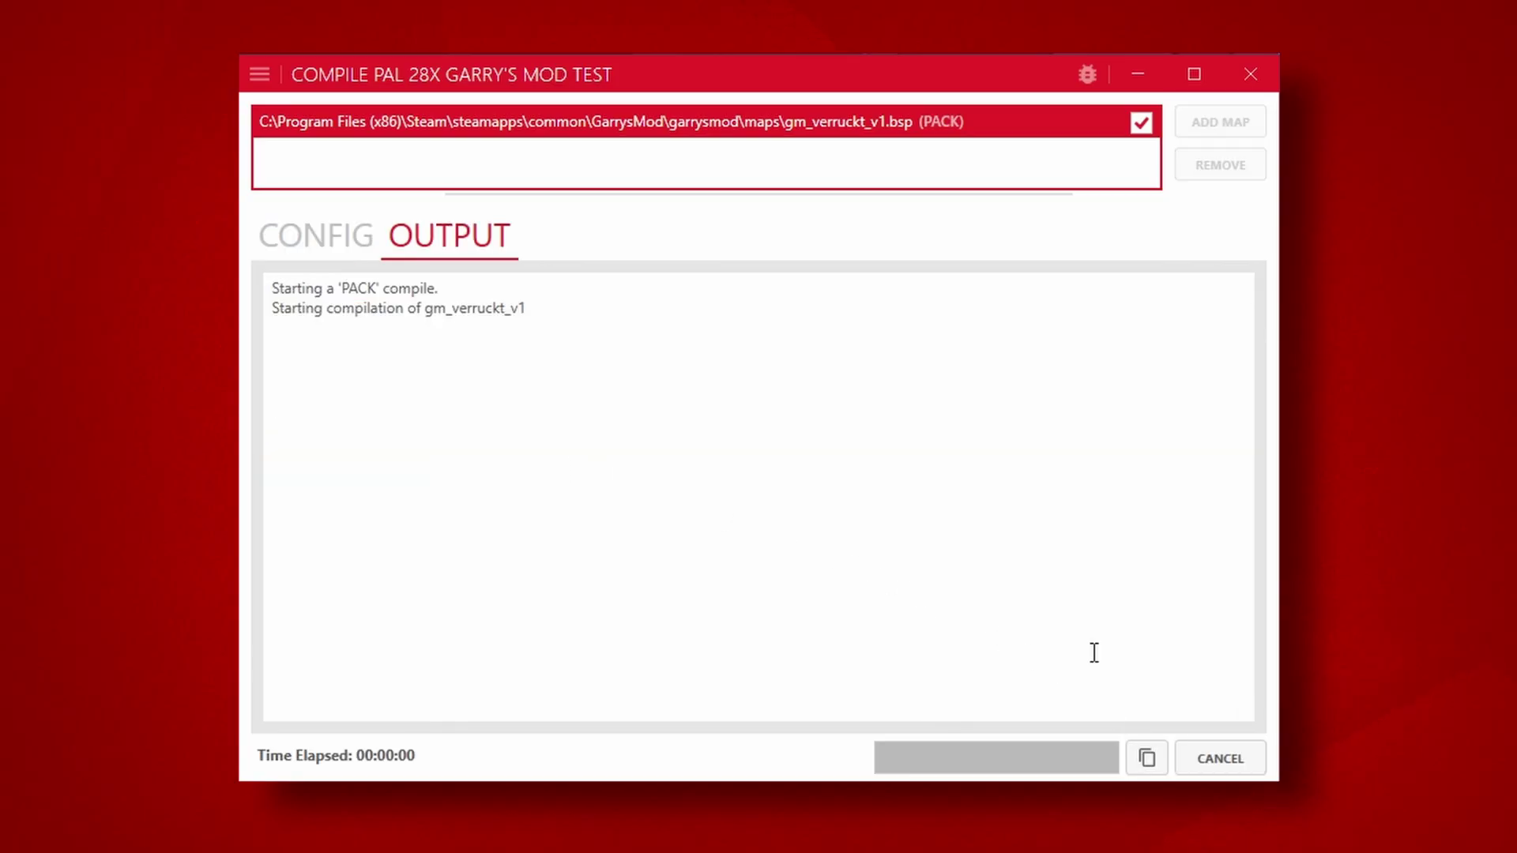